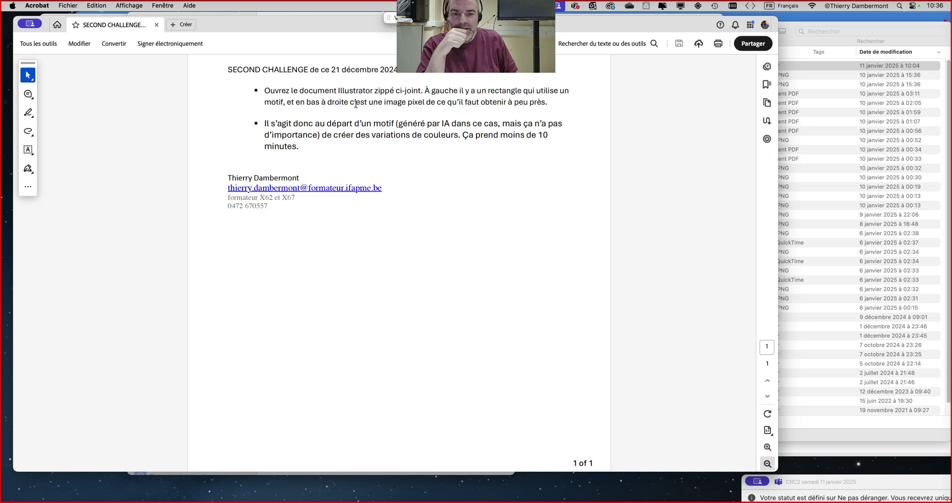
Move the brief PDF and system settings windows aside and open "CRC variante de motifs --- motifs par IA - 17.ai" in Illustrator.
{"action": "left_click_drag", "start_coordinate": [356, 104], "coordinate": [509, 103]}
{"action": "left_click", "coordinate": [438, 106]}
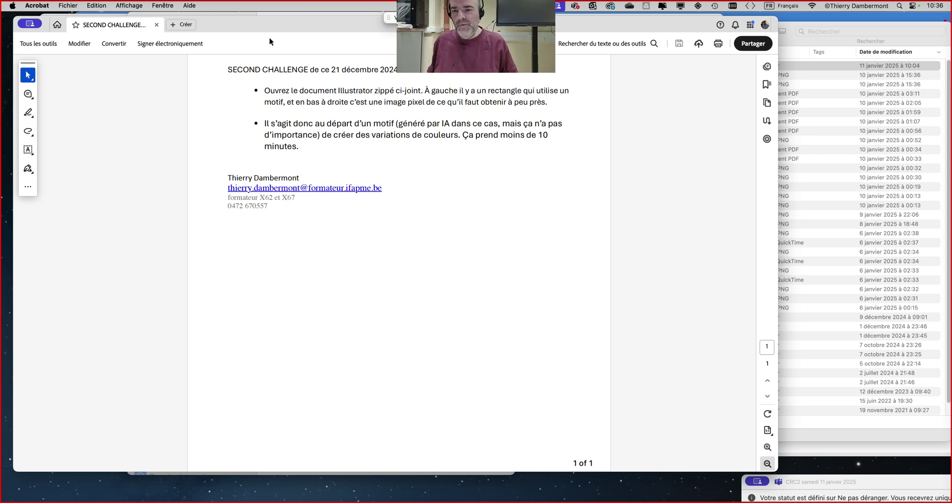
{"action": "left_click_drag", "start_coordinate": [258, 22], "coordinate": [484, 138]}
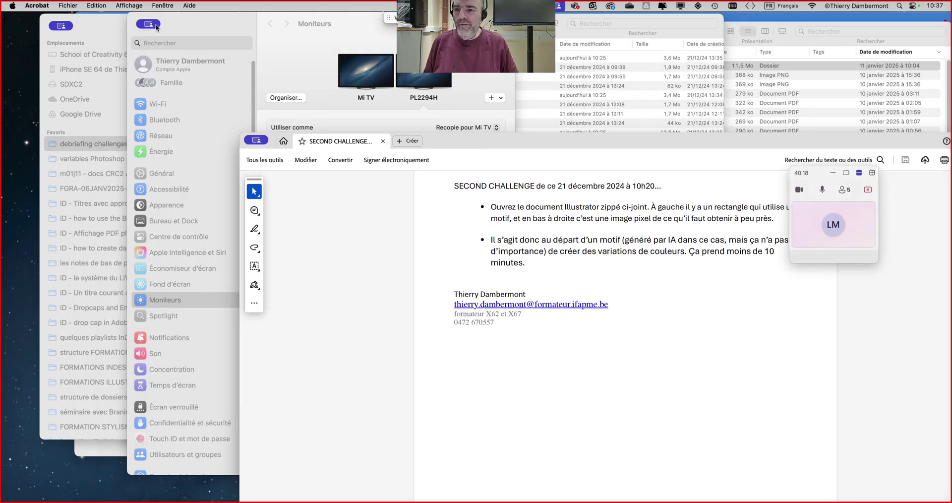
{"action": "left_click", "coordinate": [193, 26]}
{"action": "left_click_drag", "start_coordinate": [193, 26], "coordinate": [471, 151]}
{"action": "left_click", "coordinate": [263, 308]}
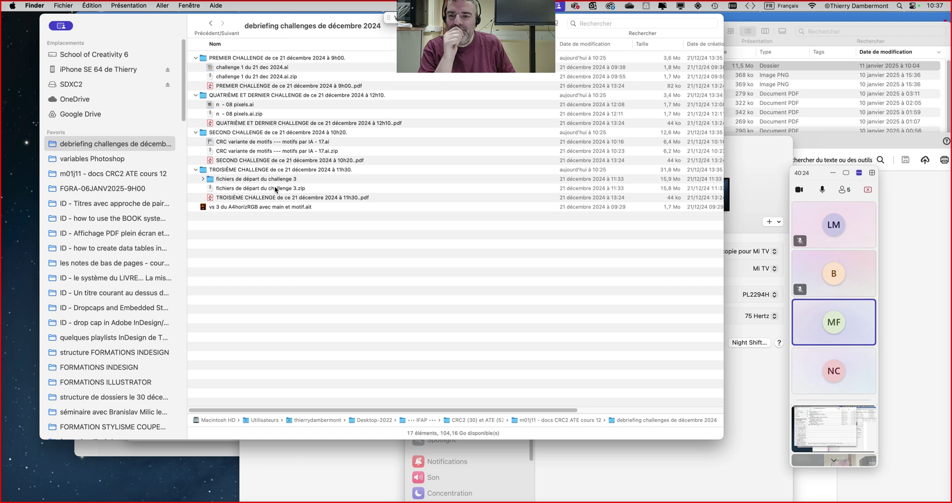
{"action": "left_click", "coordinate": [252, 151]}
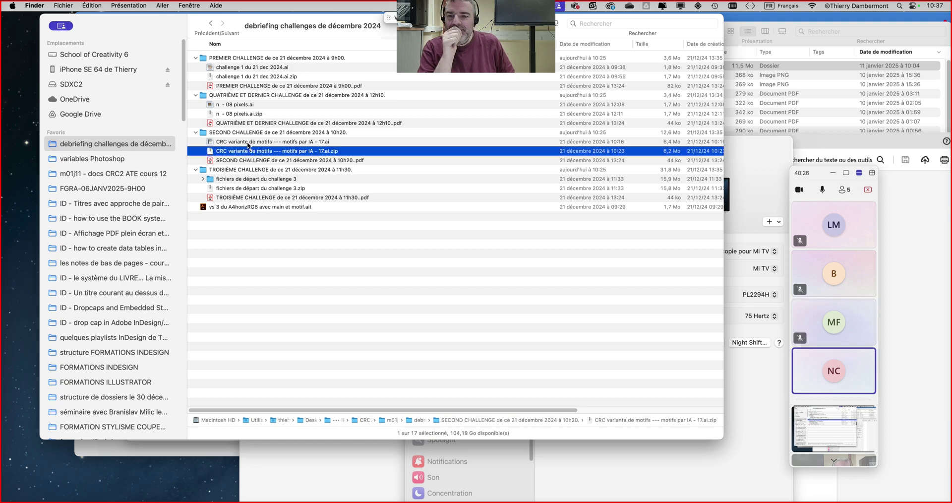
{"action": "left_click_drag", "start_coordinate": [250, 142], "coordinate": [10, 220]}
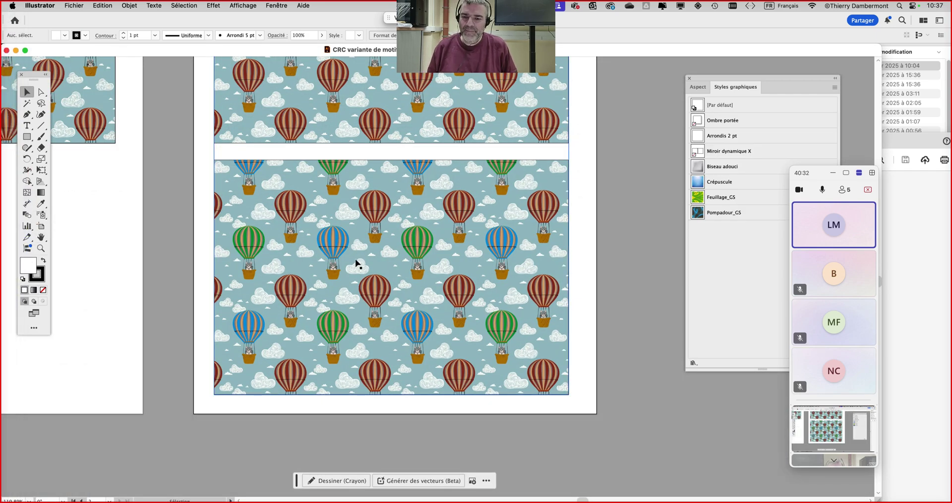
Select the balloon-pattern rectangle on the first artboard and widen the document window across the screen.
{"action": "scroll", "coordinate": [359, 261], "scroll_direction": "down", "scroll_amount": 2}
{"action": "left_click_drag", "start_coordinate": [308, 231], "coordinate": [425, 280]}
{"action": "left_click", "coordinate": [272, 181]}
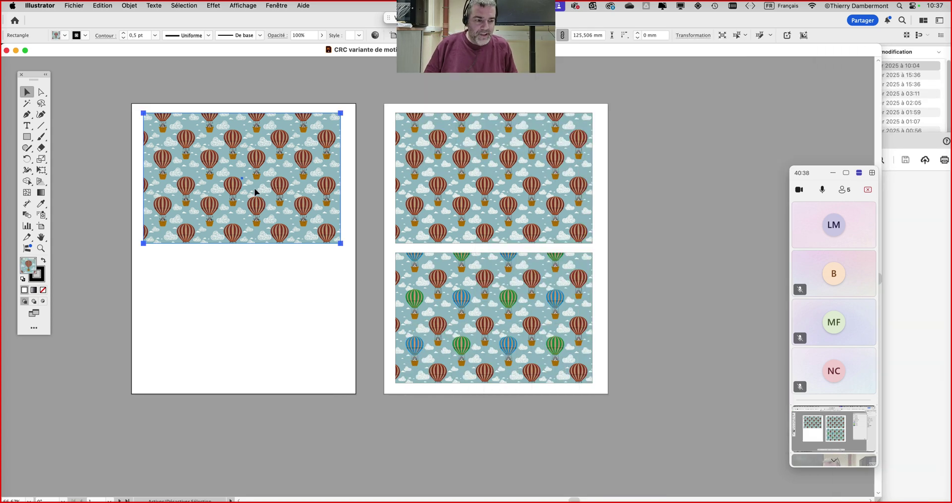
{"action": "left_click_drag", "start_coordinate": [877, 499], "coordinate": [946, 500]}
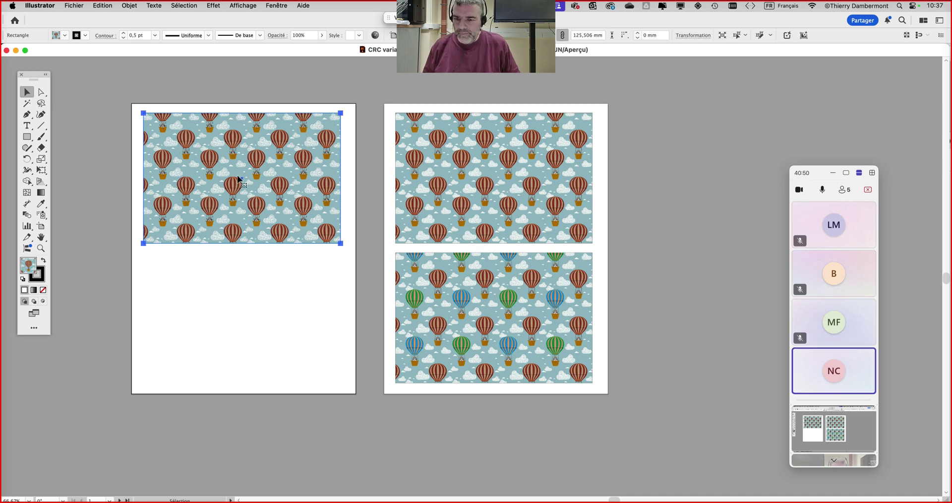
Display the Swatches panel with the balloon-pattern rectangle still selected.
{"action": "left_click", "coordinate": [276, 6]}
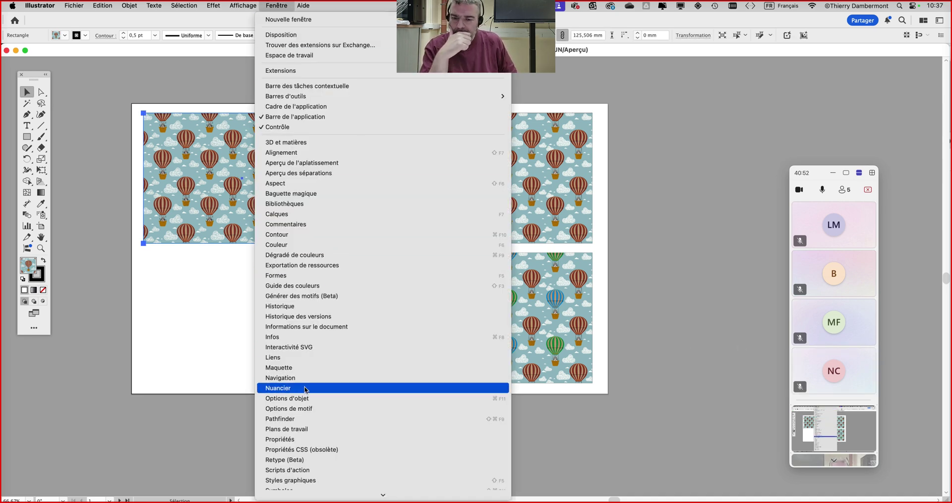
{"action": "left_click", "coordinate": [278, 388]}
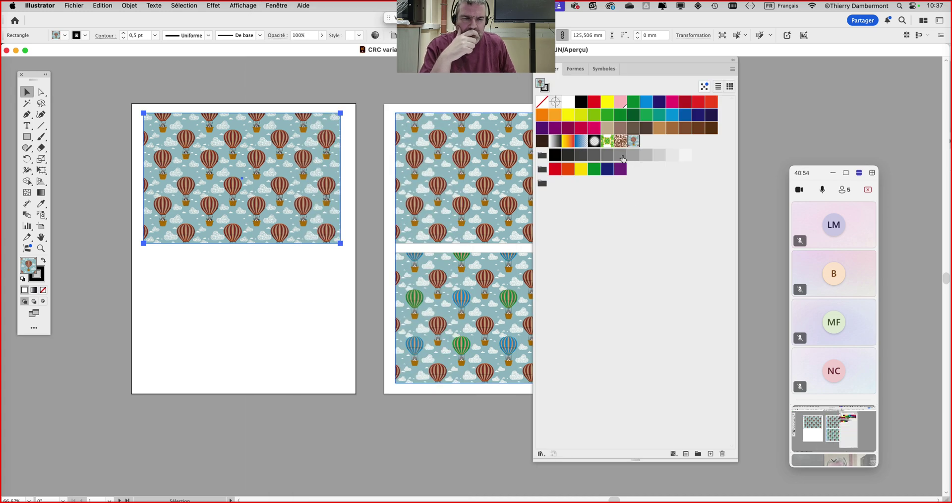
{"action": "left_click", "coordinate": [292, 277]}
{"action": "left_click", "coordinate": [297, 206]}
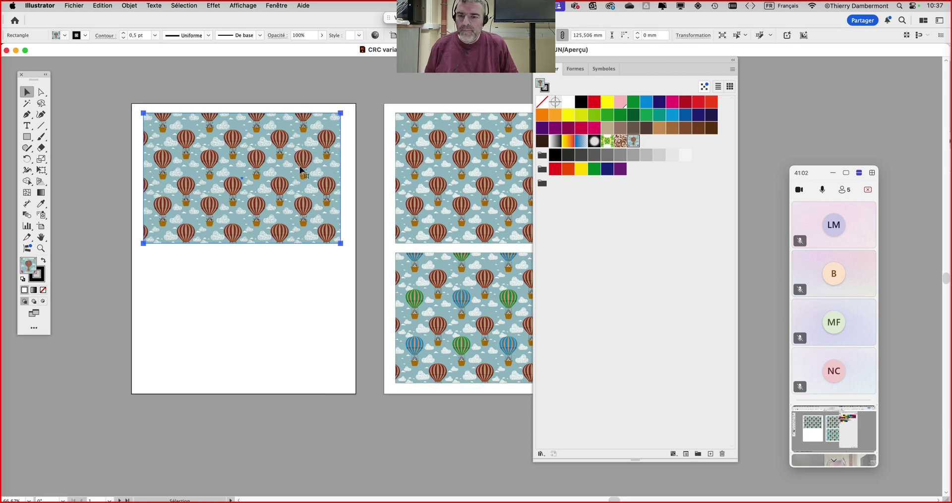
Preview scaling the rectangle to 200%, then only its pattern to 200% and 50% with object transformation off, and cancel.
{"action": "double_click", "coordinate": [41, 159]}
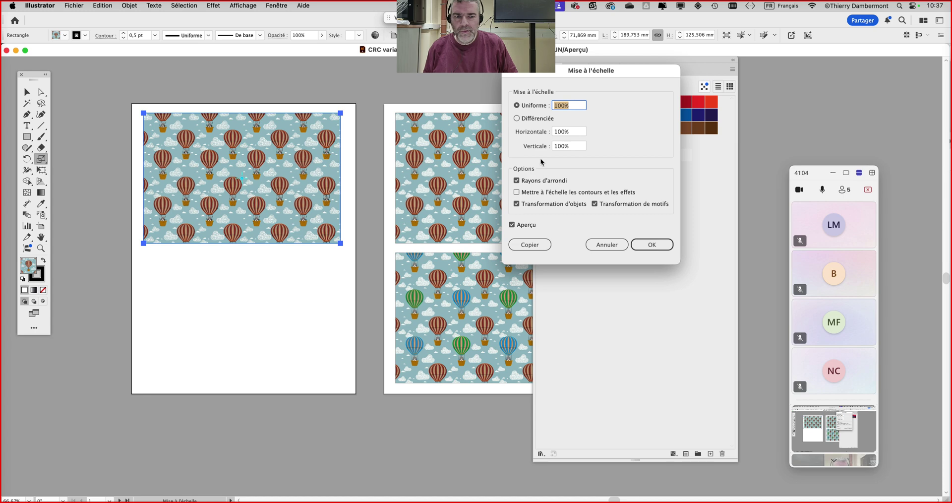
{"action": "type", "text": "200"}
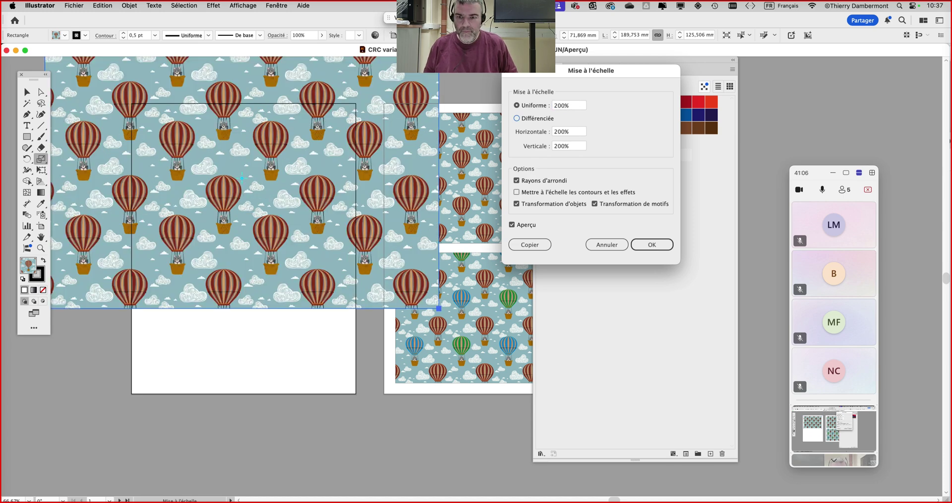
{"action": "key", "text": "Tab"}
{"action": "left_click", "coordinate": [517, 204]}
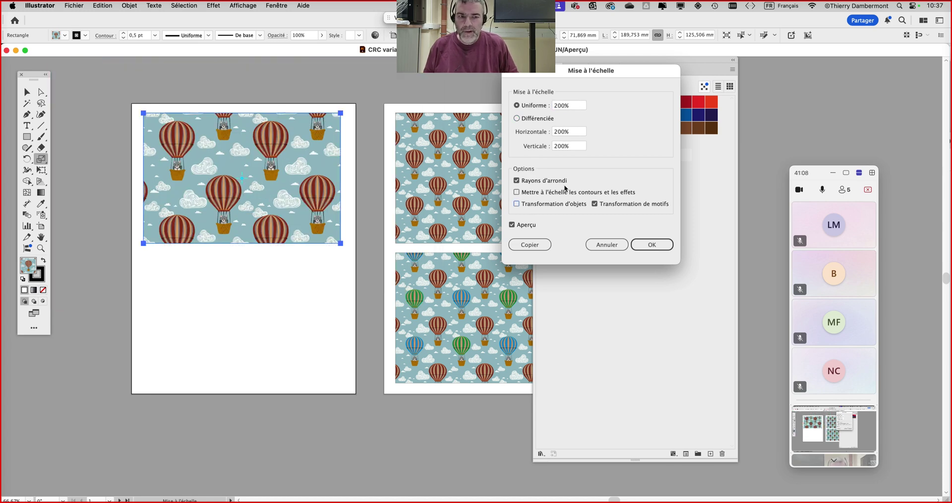
{"action": "double_click", "coordinate": [575, 109]}
{"action": "type", "text": "50"}
{"action": "key", "text": "Tab"}
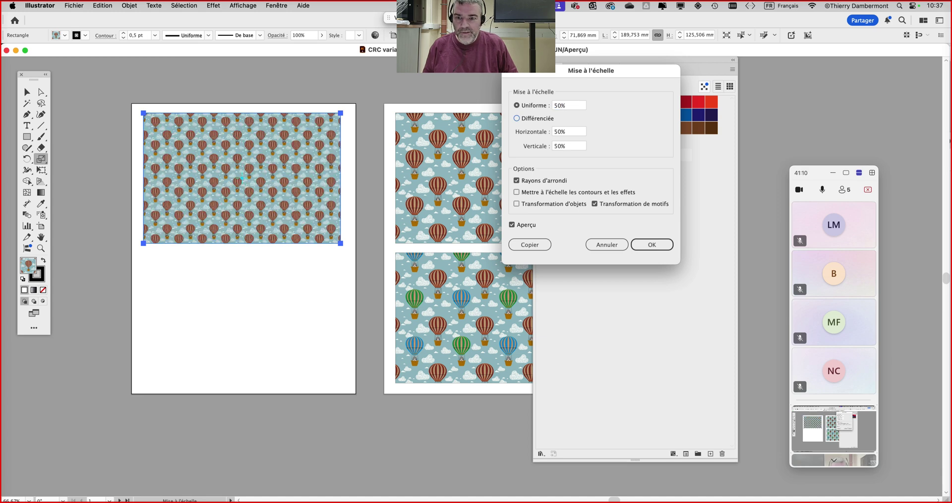
{"action": "left_click", "coordinate": [603, 245]}
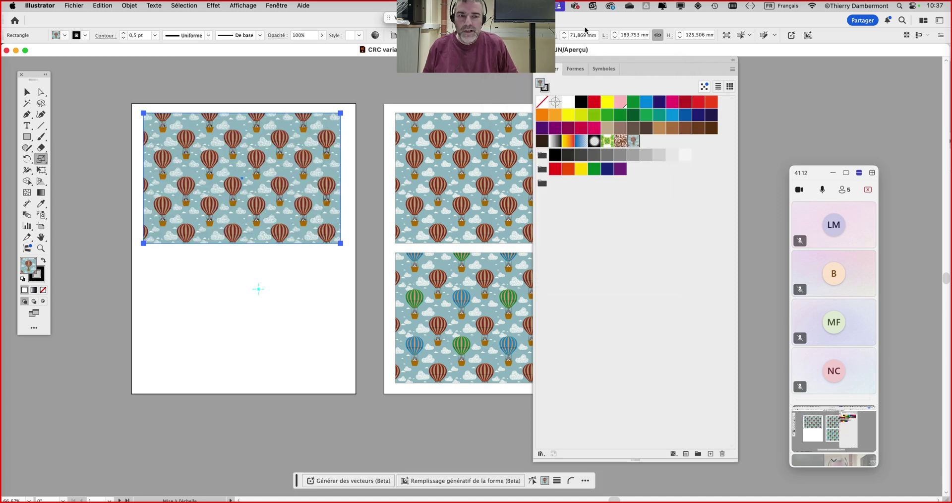
Move the Swatches panel clear of the artboards and select the reference image on the second artboard with the Selection tool.
{"action": "left_click_drag", "start_coordinate": [645, 60], "coordinate": [774, 74]}
{"action": "left_click", "coordinate": [27, 92]}
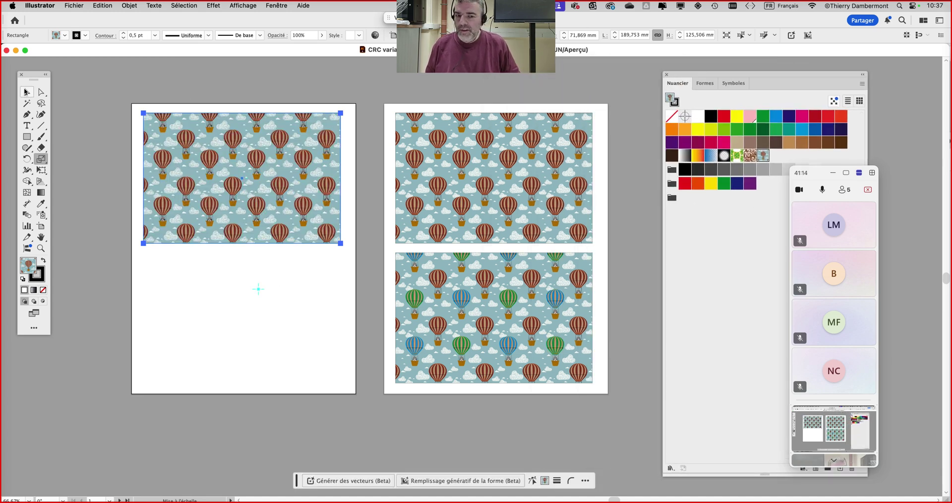
{"action": "left_click", "coordinate": [487, 172]}
Examine the reference image up close, comparing the original red balloons with the blue and green colour variations.
{"action": "scroll", "coordinate": [528, 169], "scroll_direction": "up", "scroll_amount": 4}
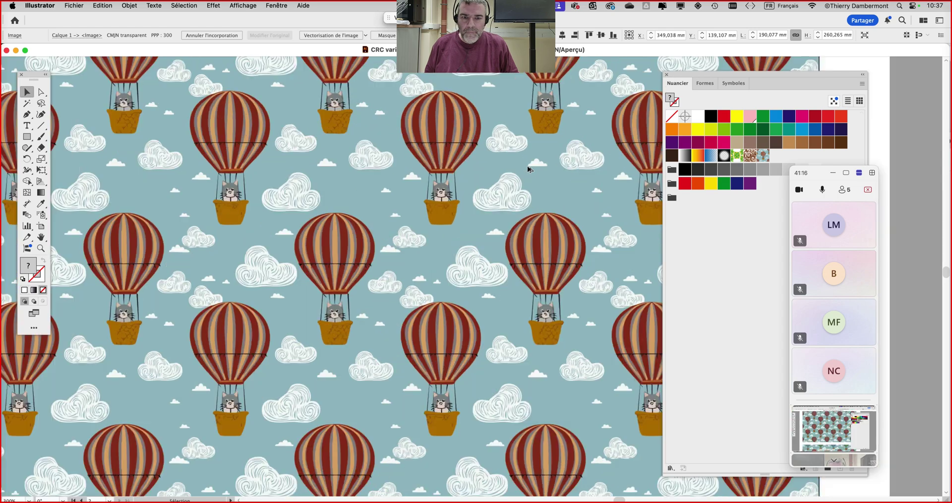
{"action": "scroll", "coordinate": [435, 193], "scroll_direction": "up", "scroll_amount": 3}
{"action": "scroll", "coordinate": [470, 197], "scroll_direction": "down", "scroll_amount": 3}
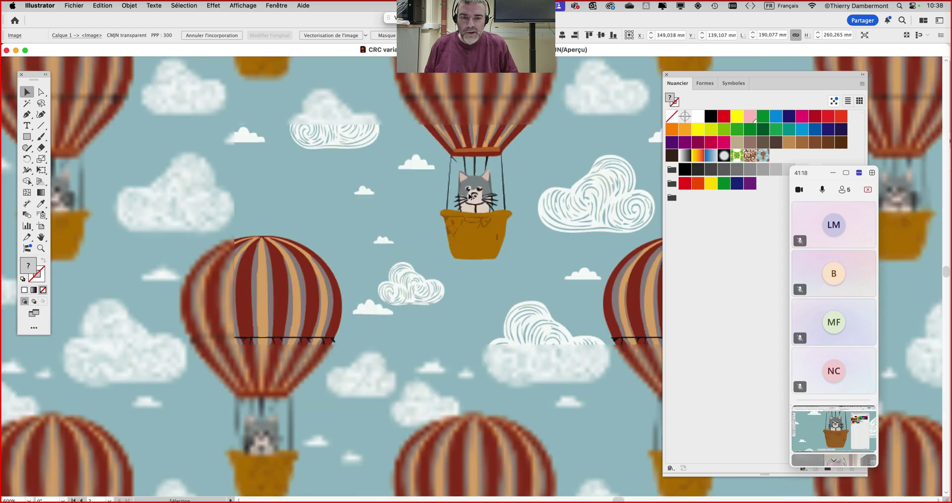
{"action": "scroll", "coordinate": [469, 197], "scroll_direction": "down", "scroll_amount": 1}
{"action": "scroll", "coordinate": [397, 258], "scroll_direction": "up", "scroll_amount": 3}
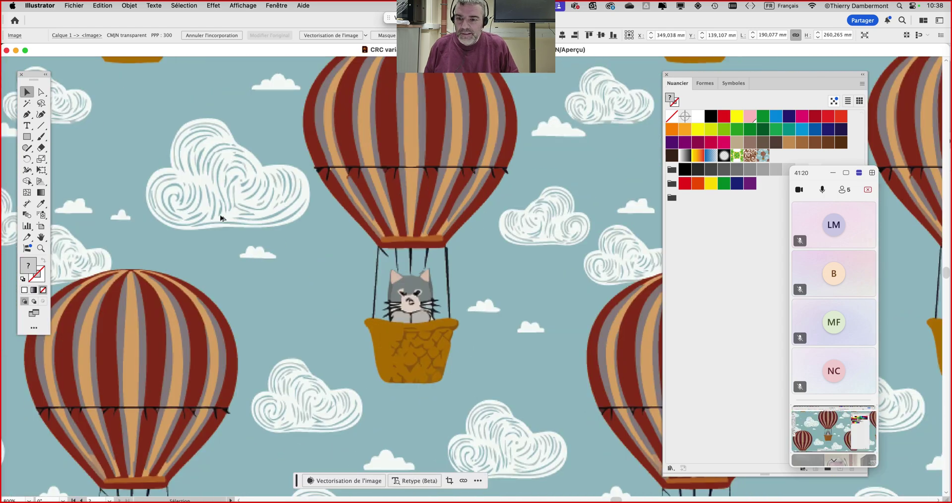
{"action": "scroll", "coordinate": [221, 216], "scroll_direction": "up", "scroll_amount": 2}
{"action": "scroll", "coordinate": [221, 216], "scroll_direction": "down", "scroll_amount": 9}
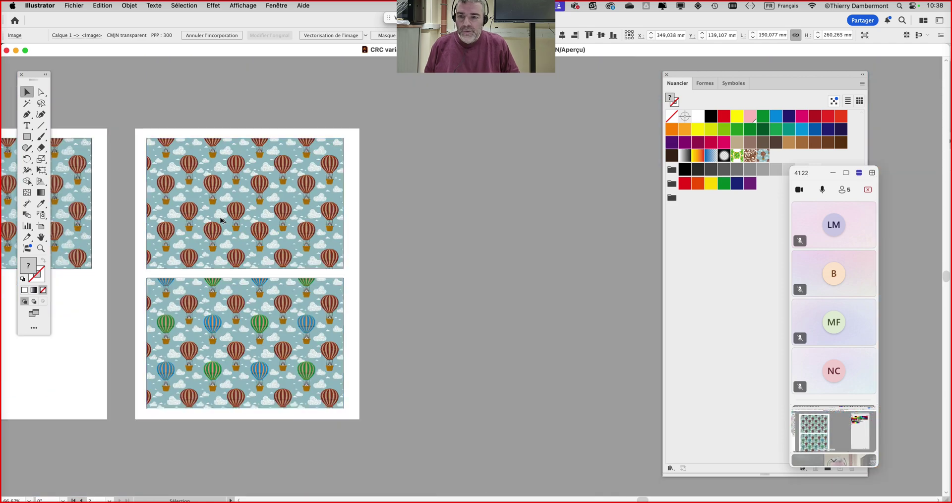
{"action": "scroll", "coordinate": [231, 212], "scroll_direction": "up", "scroll_amount": 1}
{"action": "left_click_drag", "start_coordinate": [231, 212], "coordinate": [373, 185]}
{"action": "left_click_drag", "start_coordinate": [335, 406], "coordinate": [373, 174]}
{"action": "scroll", "coordinate": [362, 291], "scroll_direction": "up", "scroll_amount": 1}
{"action": "scroll", "coordinate": [387, 294], "scroll_direction": "up", "scroll_amount": 2}
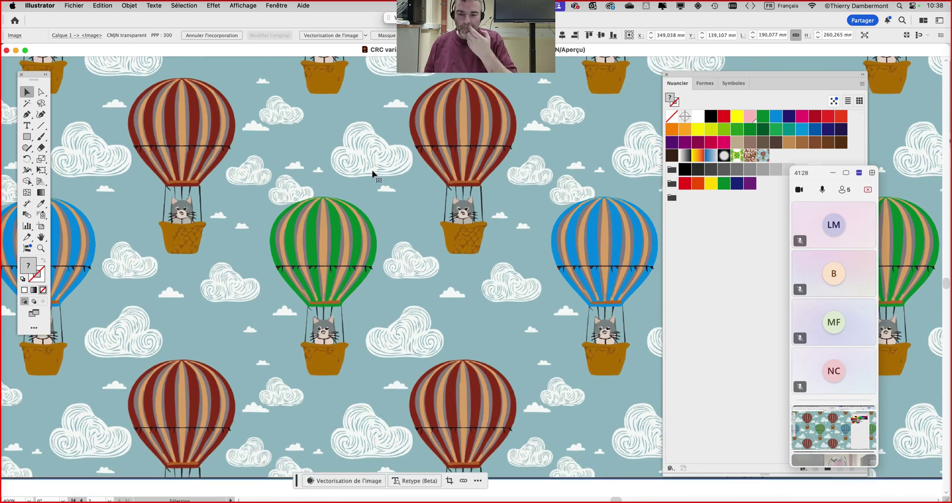
{"action": "scroll", "coordinate": [375, 159], "scroll_direction": "down", "scroll_amount": 7}
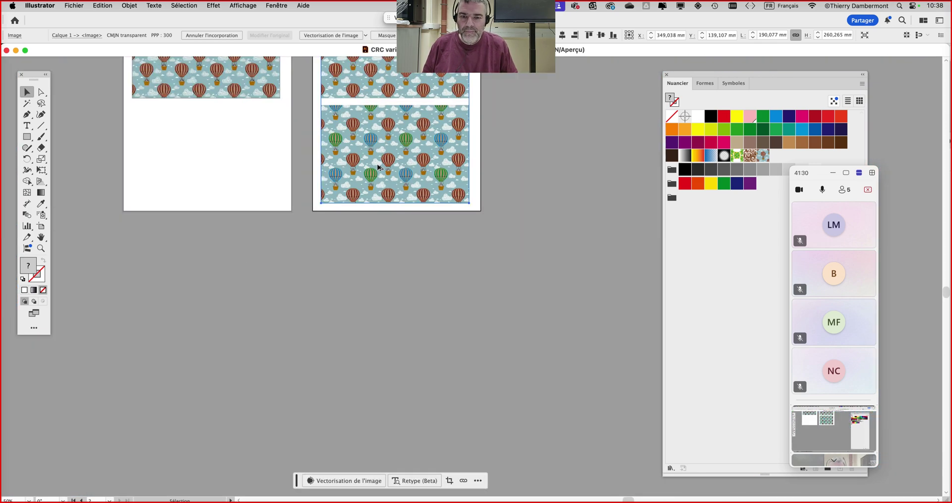
{"action": "left_click_drag", "start_coordinate": [354, 153], "coordinate": [379, 252]}
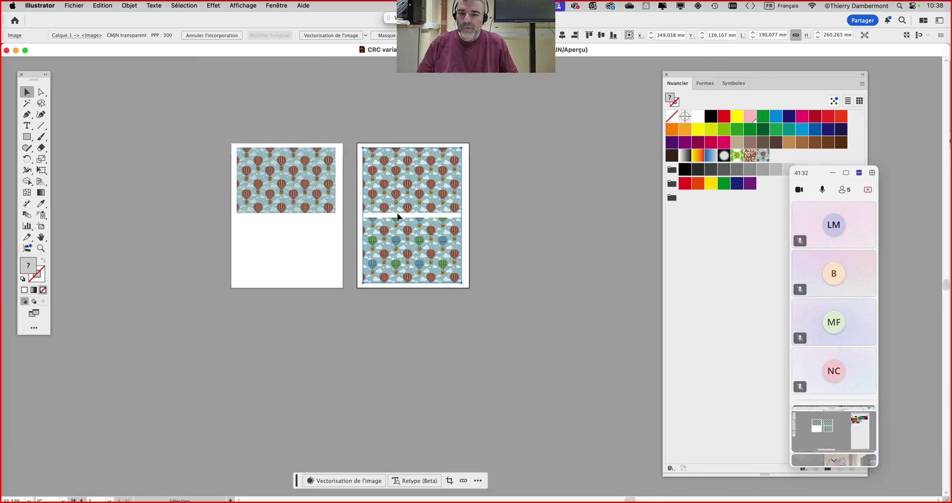
{"action": "left_click", "coordinate": [313, 174]}
{"action": "left_click", "coordinate": [427, 166]}
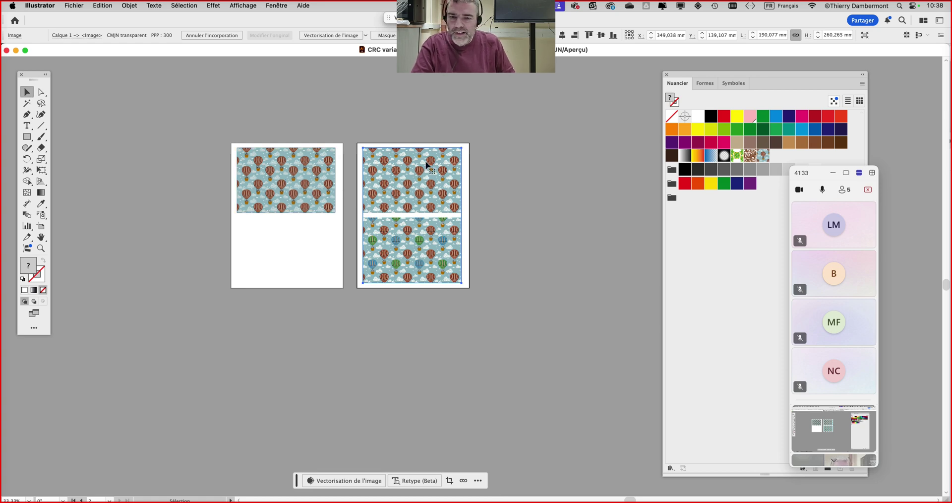
Draw a large blank artboard beside the two existing ones, leaving a gap after the reference artboard.
{"action": "left_click", "coordinate": [296, 257]}
{"action": "scroll", "coordinate": [317, 268], "scroll_direction": "right", "scroll_amount": 5}
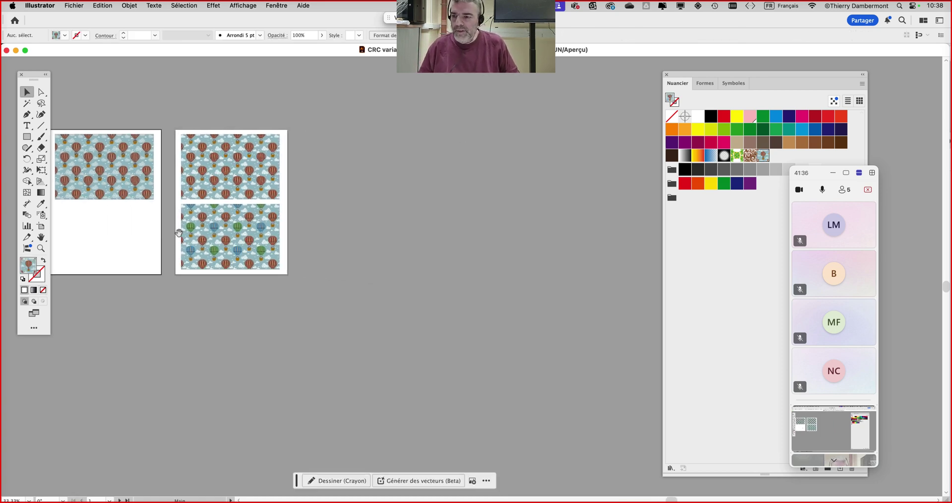
{"action": "left_click", "coordinate": [40, 226]}
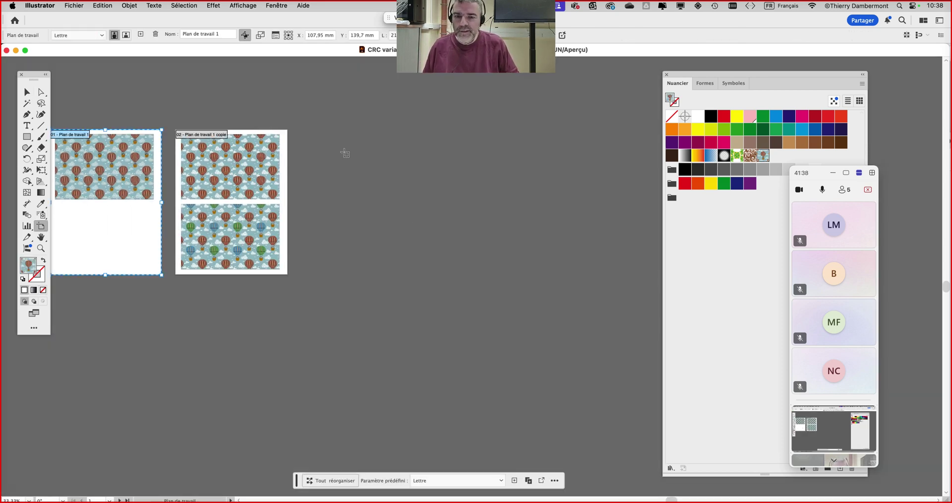
{"action": "left_click_drag", "start_coordinate": [342, 143], "coordinate": [555, 345]}
{"action": "key", "text": "Escape"}
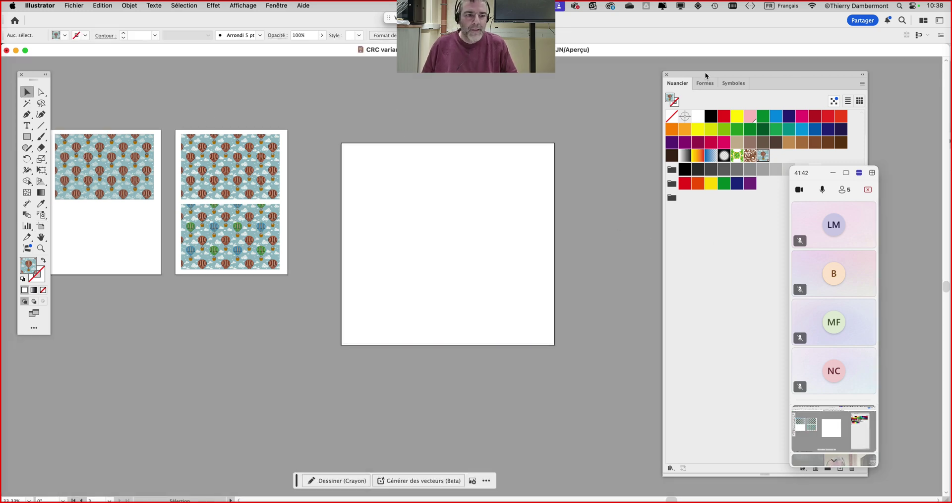
Place the artwork of the "Motif généré 2" pattern swatch on the new artboard and move it near the artboard's upper-left corner.
{"action": "left_click_drag", "start_coordinate": [706, 82], "coordinate": [636, 67]}
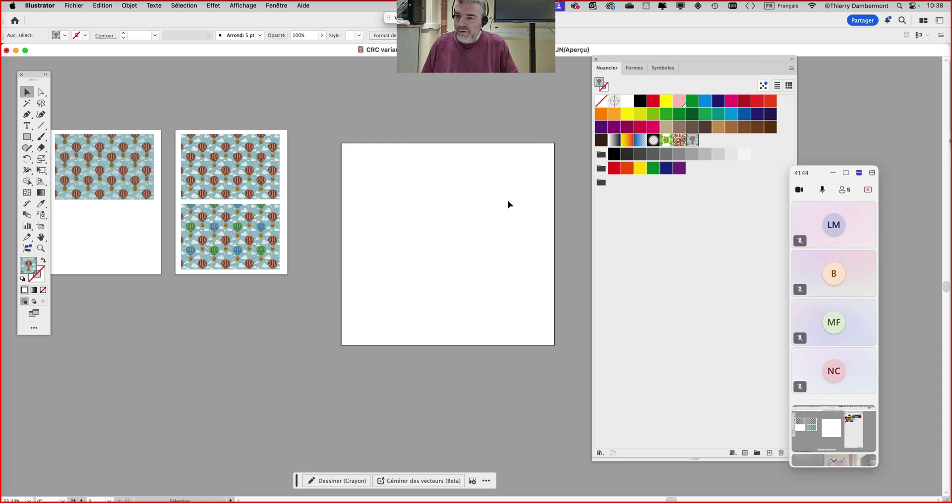
{"action": "scroll", "coordinate": [515, 206], "scroll_direction": "up", "scroll_amount": 3}
{"action": "scroll", "coordinate": [498, 210], "scroll_direction": "down", "scroll_amount": 1}
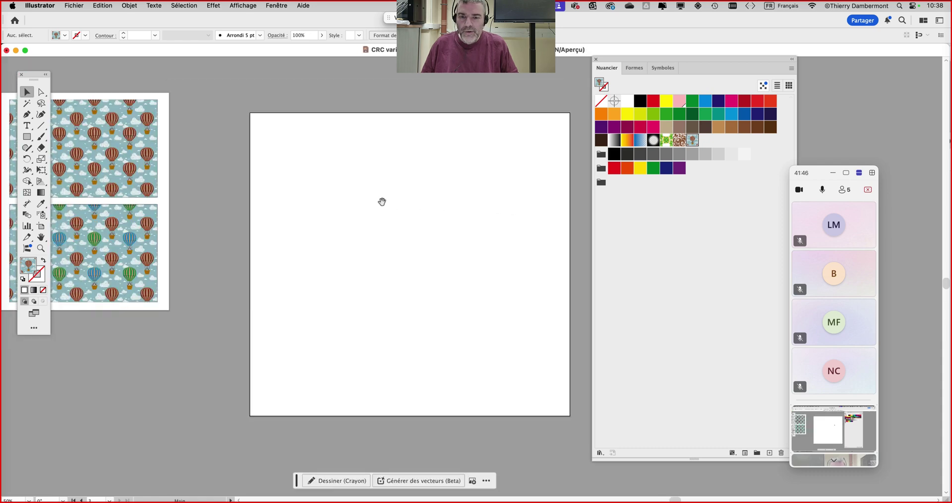
{"action": "left_click_drag", "start_coordinate": [382, 202], "coordinate": [337, 183]}
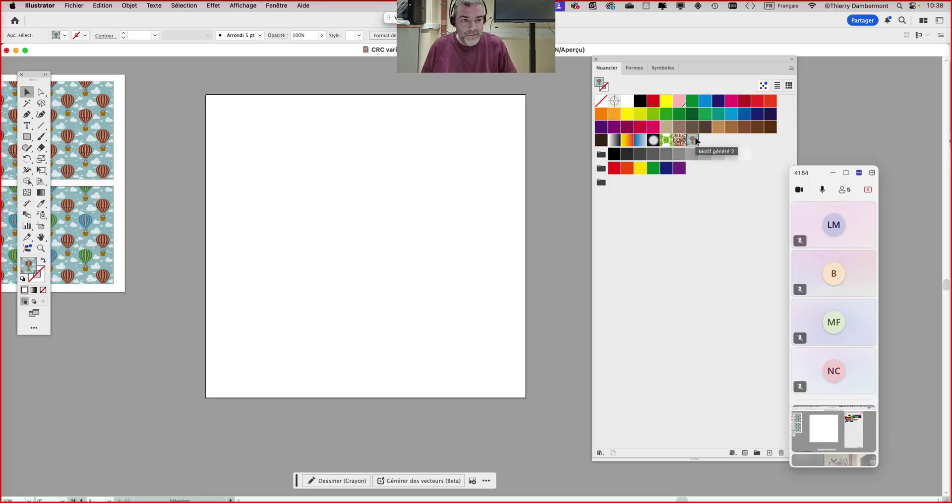
{"action": "left_click_drag", "start_coordinate": [696, 141], "coordinate": [361, 196]}
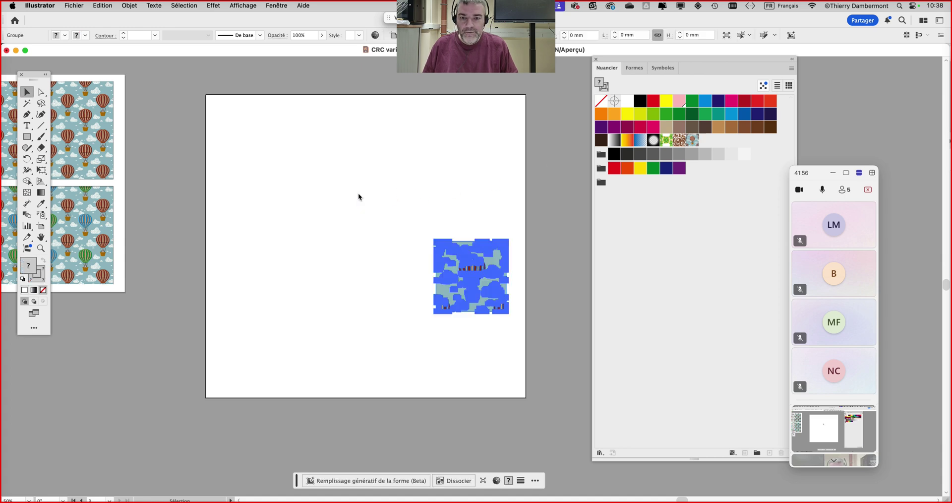
{"action": "left_click_drag", "start_coordinate": [466, 262], "coordinate": [285, 160]}
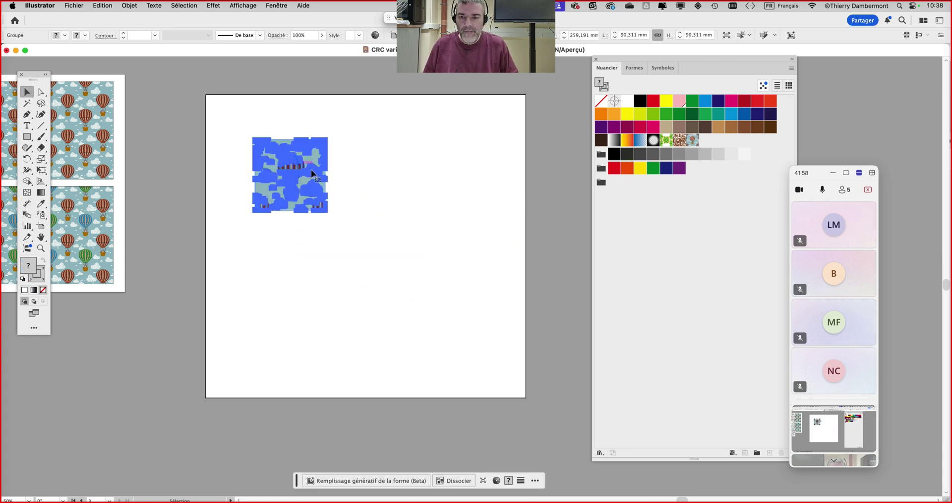
Close the Swatches panel, move the meeting window out of the way and deselect the placed pattern tile.
{"action": "left_click", "coordinate": [596, 59]}
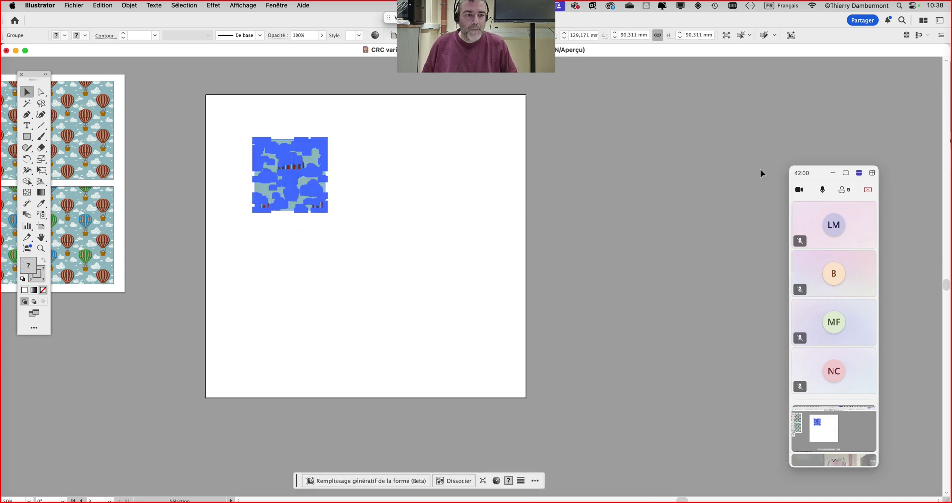
{"action": "left_click_drag", "start_coordinate": [816, 173], "coordinate": [796, 410]}
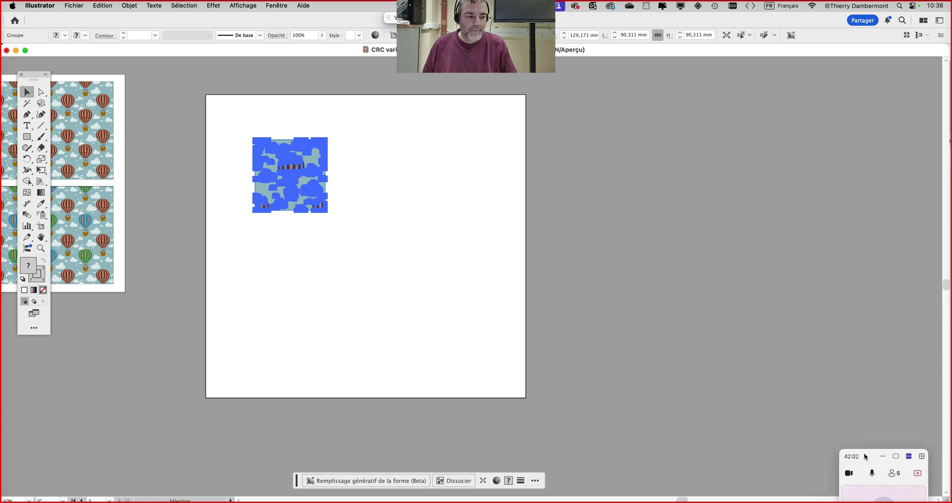
{"action": "left_click", "coordinate": [382, 183]}
{"action": "scroll", "coordinate": [281, 166], "scroll_direction": "up", "scroll_amount": 3}
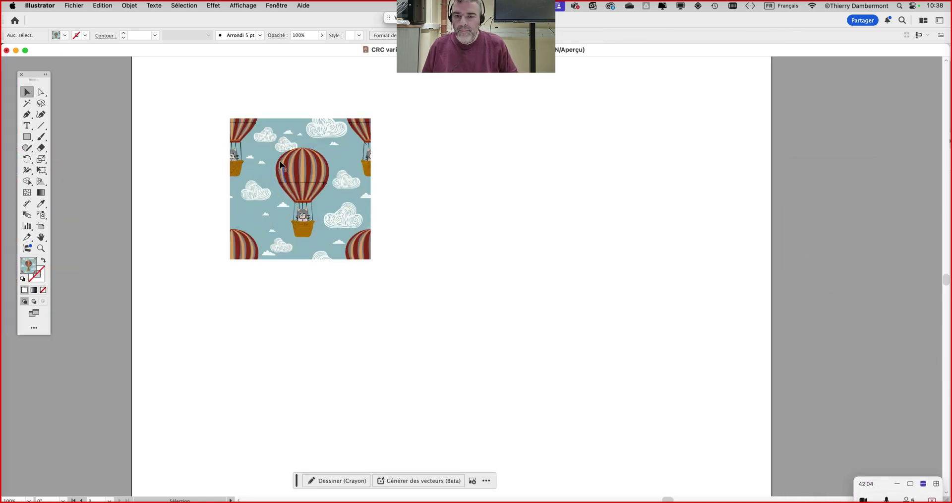
Inspect the pattern tile's paths in outline view and return to the colour preview.
{"action": "key", "text": "super+y"}
{"action": "key", "text": "super+y"}
{"action": "key", "text": "super+y"}
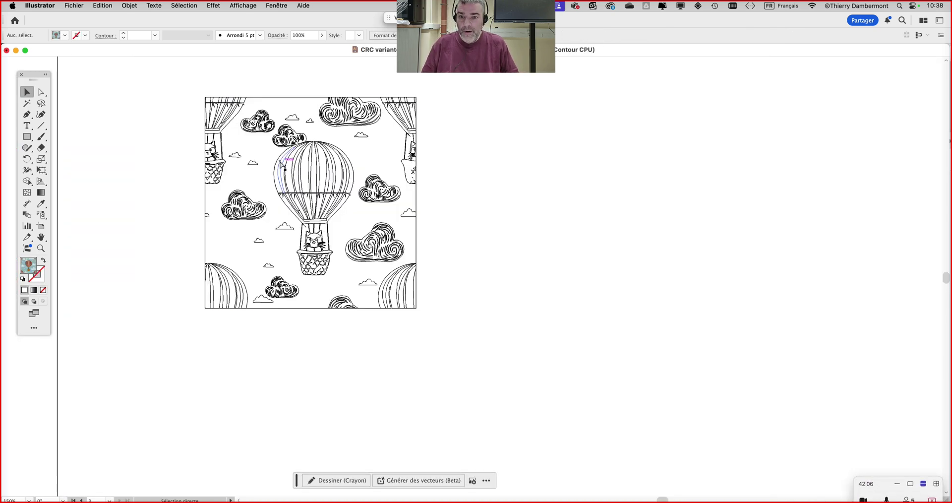
{"action": "key", "text": "super+y"}
{"action": "scroll", "coordinate": [459, 182], "scroll_direction": "right", "scroll_amount": 3}
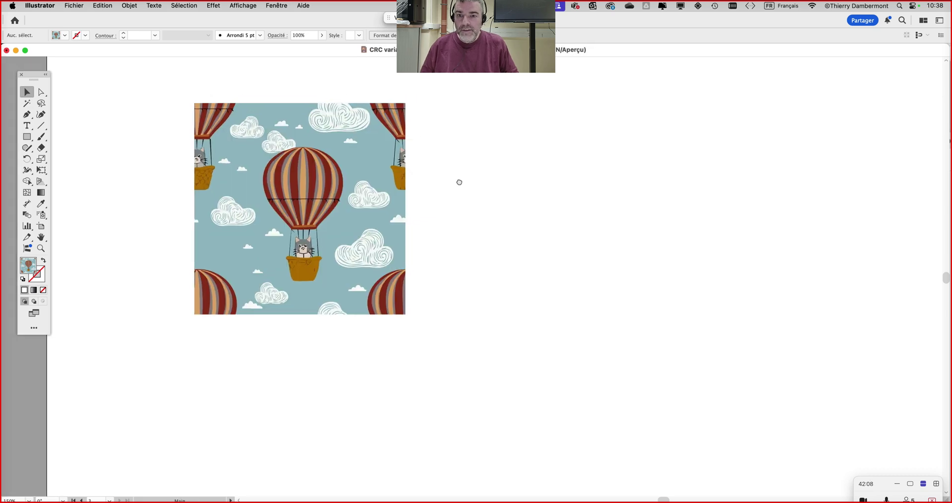
Show the Layers panel and set a custom row size of 80 pixels in its panel options.
{"action": "left_click", "coordinate": [281, 5]}
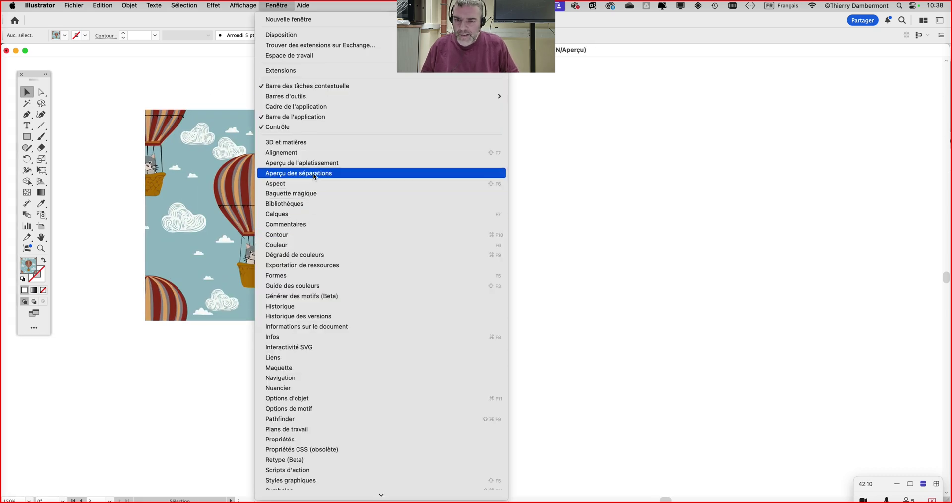
{"action": "left_click", "coordinate": [314, 215]}
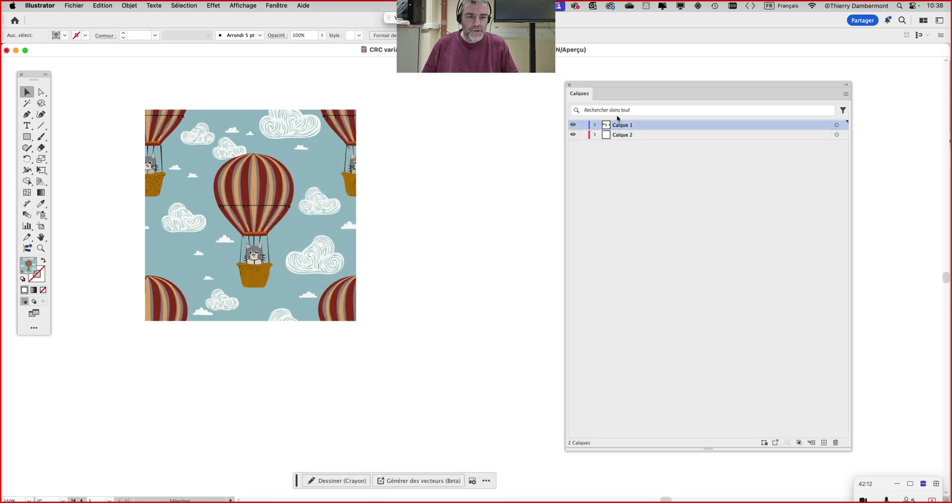
{"action": "left_click", "coordinate": [846, 95]}
{"action": "left_click", "coordinate": [787, 355]}
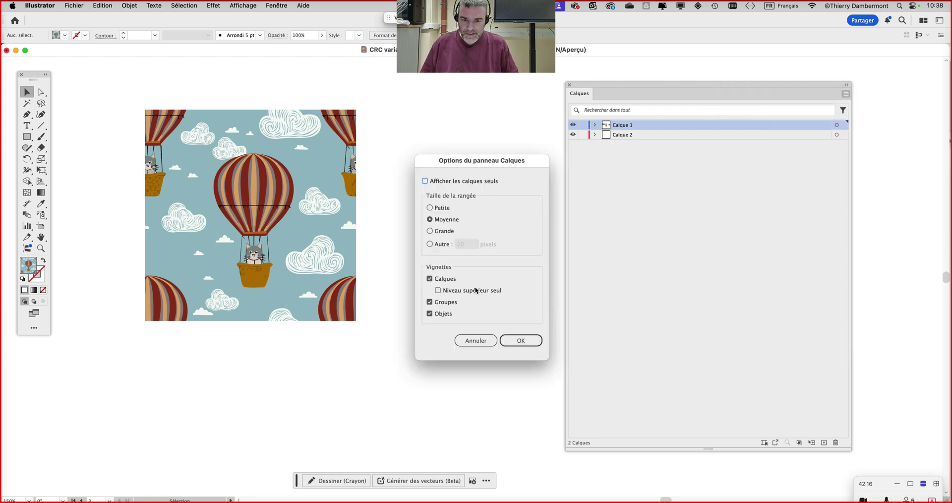
{"action": "left_click", "coordinate": [442, 244]}
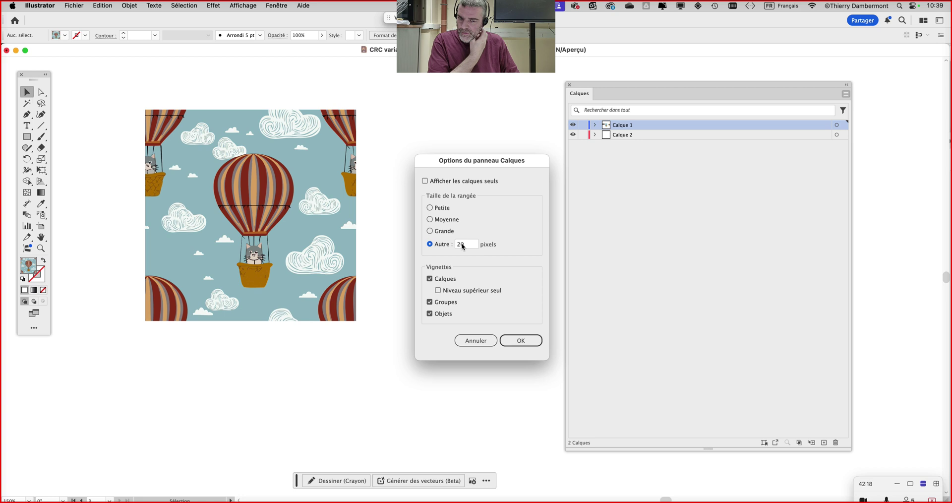
{"action": "double_click", "coordinate": [462, 245]}
{"action": "type", "text": "80"}
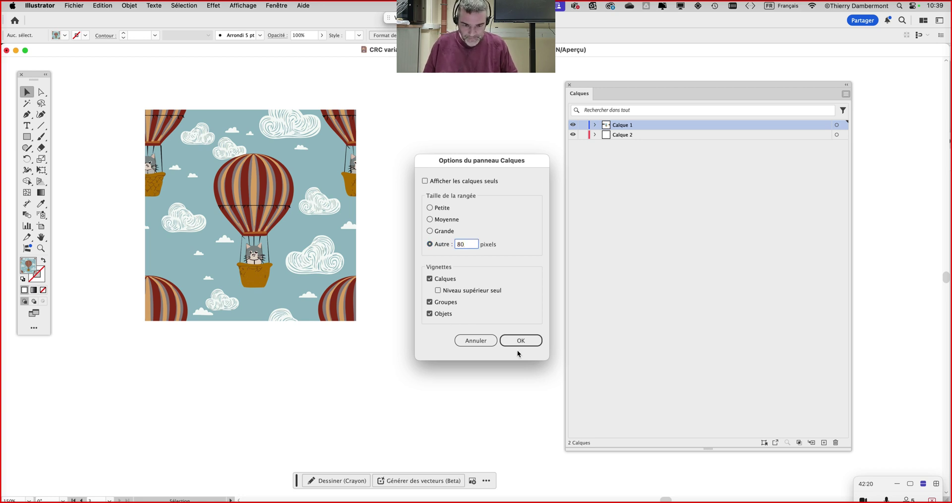
{"action": "left_click", "coordinate": [521, 341]}
Move the balloon pattern tile onto a new layer above Calque 1, and lock the two layers beneath it.
{"action": "left_click", "coordinate": [819, 443]}
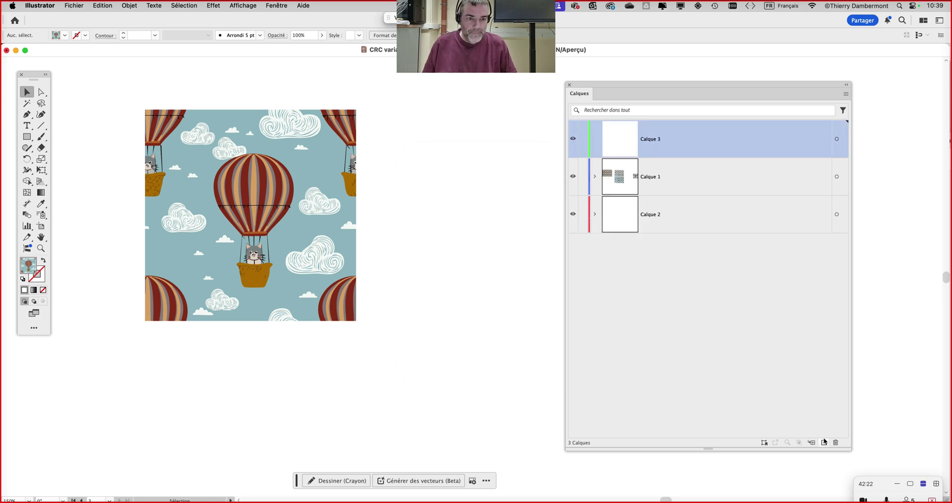
{"action": "left_click", "coordinate": [284, 215]}
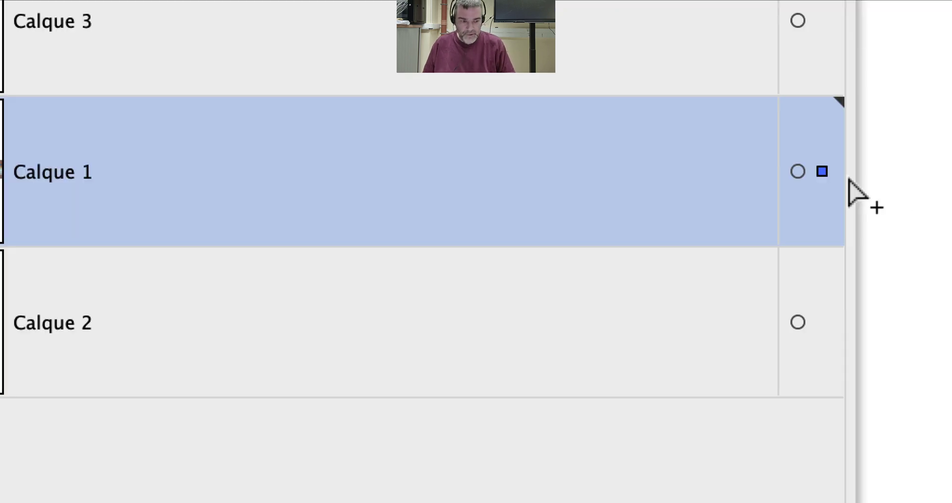
{"action": "left_click_drag", "start_coordinate": [844, 177], "coordinate": [856, 83]}
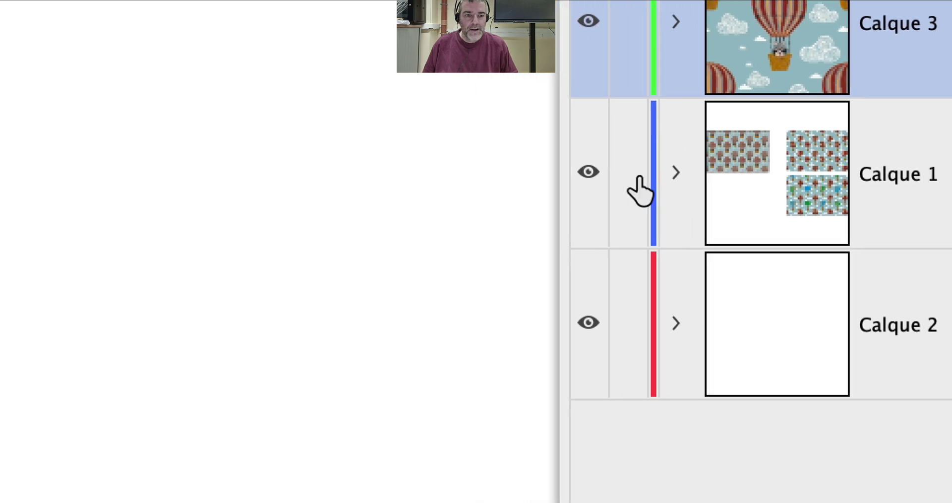
{"action": "left_click", "coordinate": [553, 196]}
{"action": "left_click", "coordinate": [550, 328]}
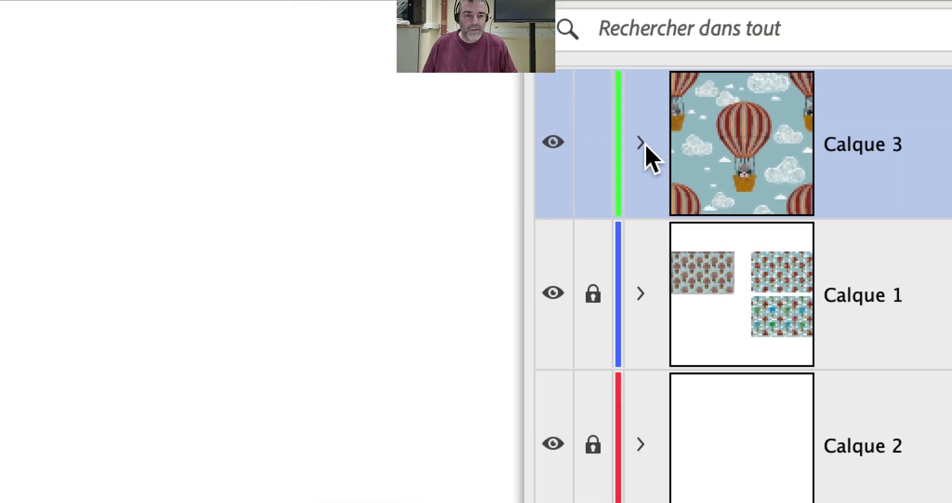
Expand the tile's layer and its group, and reposition and enlarge the Layers panel to show more paths.
{"action": "left_click", "coordinate": [535, 56]}
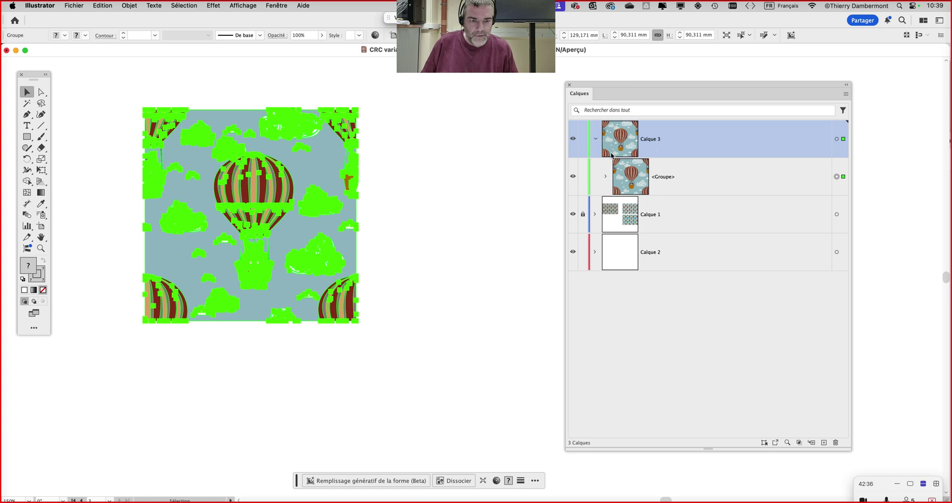
{"action": "left_click_drag", "start_coordinate": [609, 95], "coordinate": [541, 34]}
{"action": "left_click", "coordinate": [535, 116]}
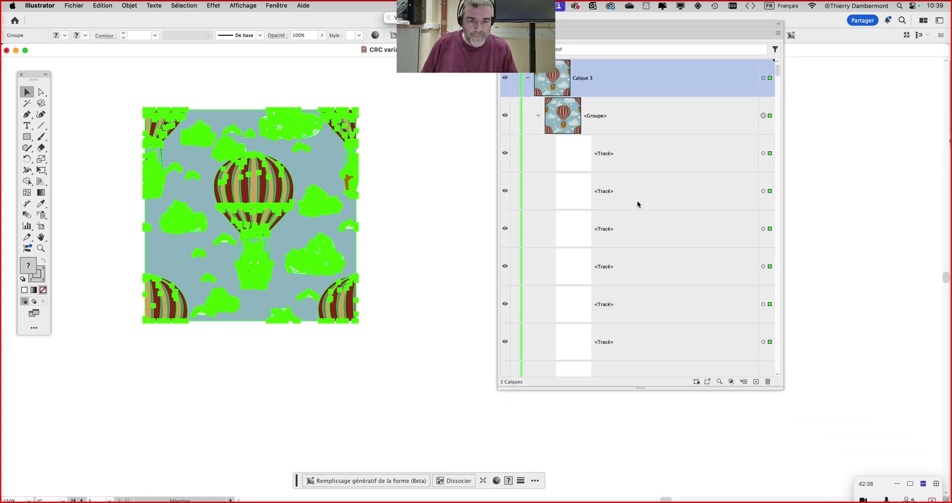
{"action": "left_click_drag", "start_coordinate": [782, 388], "coordinate": [808, 475]}
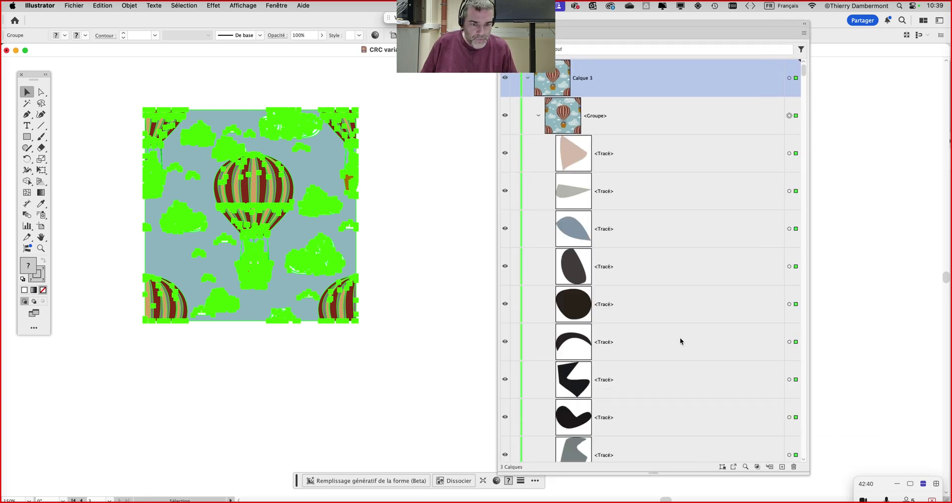
Look through the paths inside the tile's group and select the blue sky background path at the end of the list.
{"action": "scroll", "coordinate": [680, 341], "scroll_direction": "down", "scroll_amount": 8}
{"action": "scroll", "coordinate": [680, 340], "scroll_direction": "down", "scroll_amount": 15}
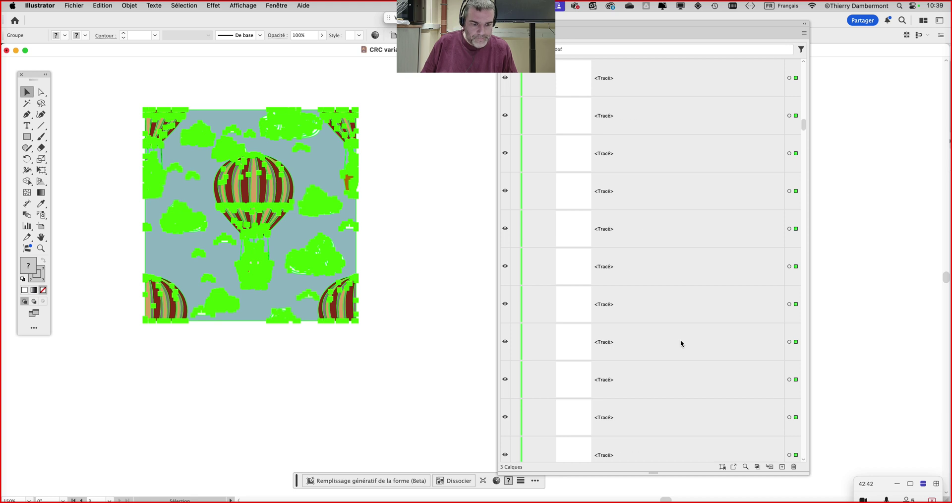
{"action": "scroll", "coordinate": [682, 340], "scroll_direction": "down", "scroll_amount": 18}
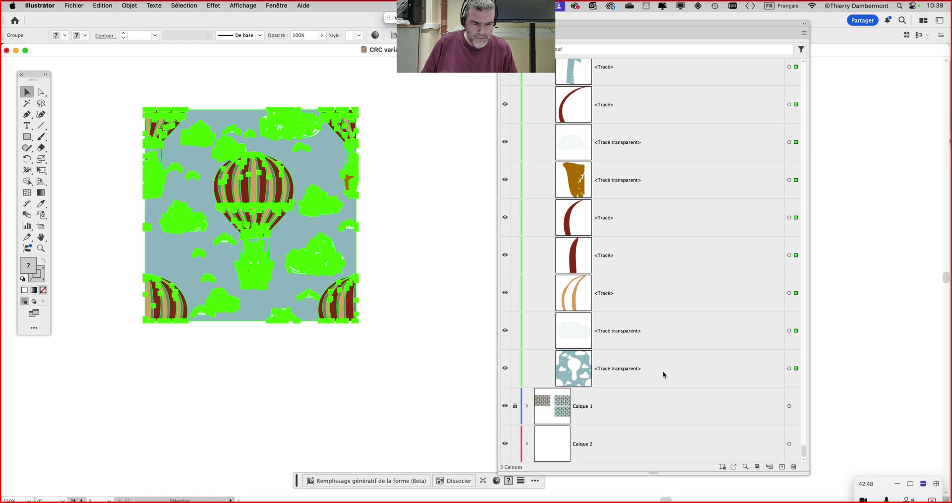
{"action": "scroll", "coordinate": [663, 370], "scroll_direction": "up", "scroll_amount": 1}
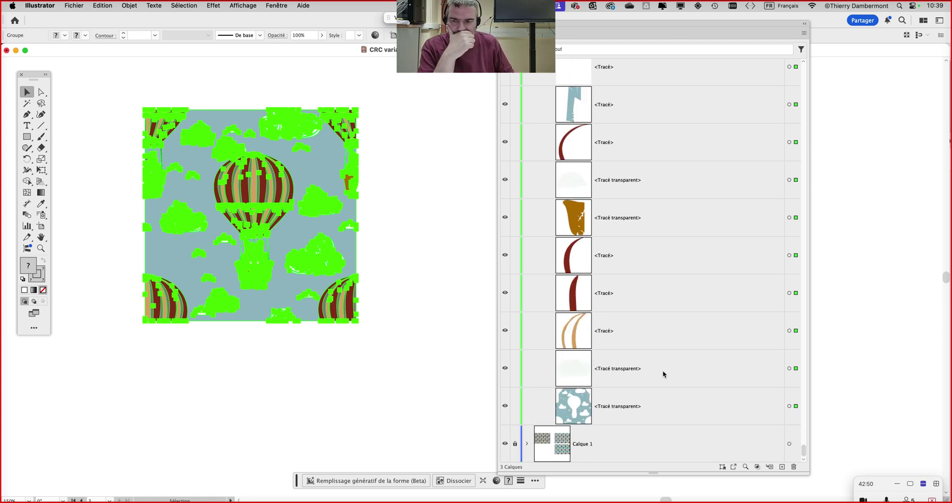
{"action": "left_click", "coordinate": [381, 311]}
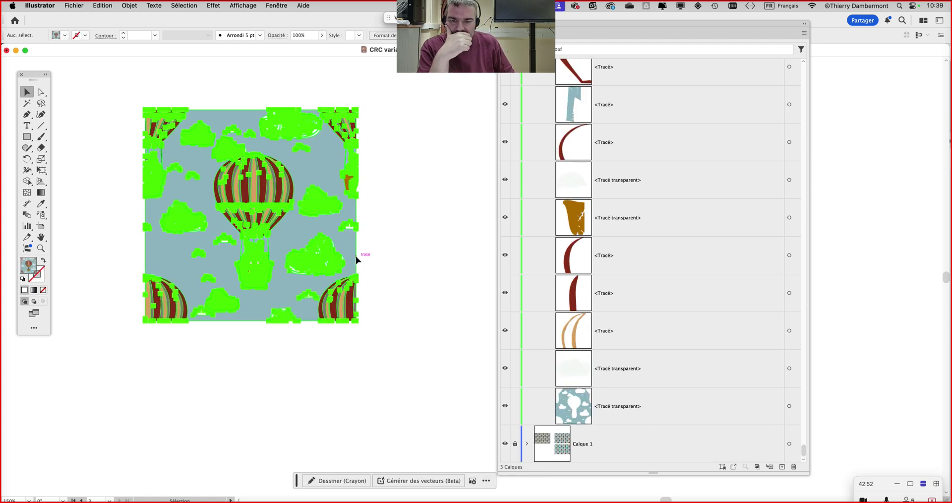
{"action": "scroll", "coordinate": [669, 369], "scroll_direction": "down", "scroll_amount": 1}
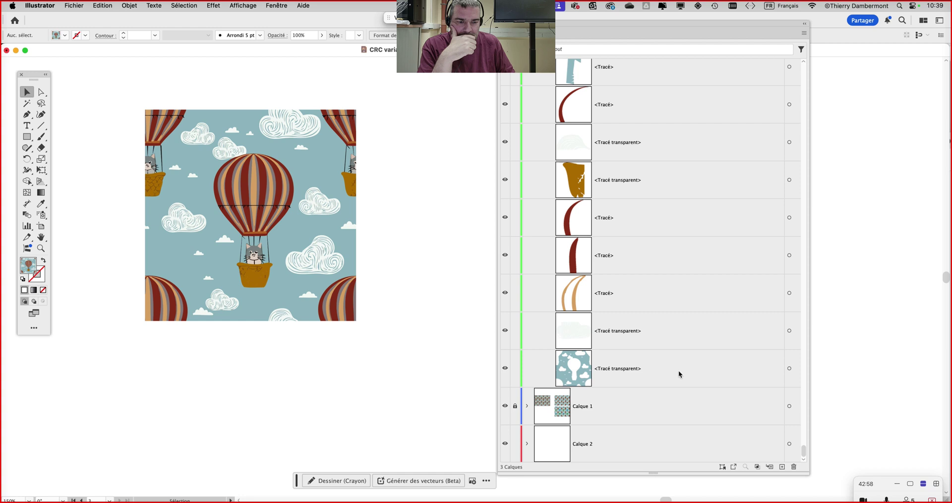
{"action": "scroll", "coordinate": [675, 365], "scroll_direction": "up", "scroll_amount": 10}
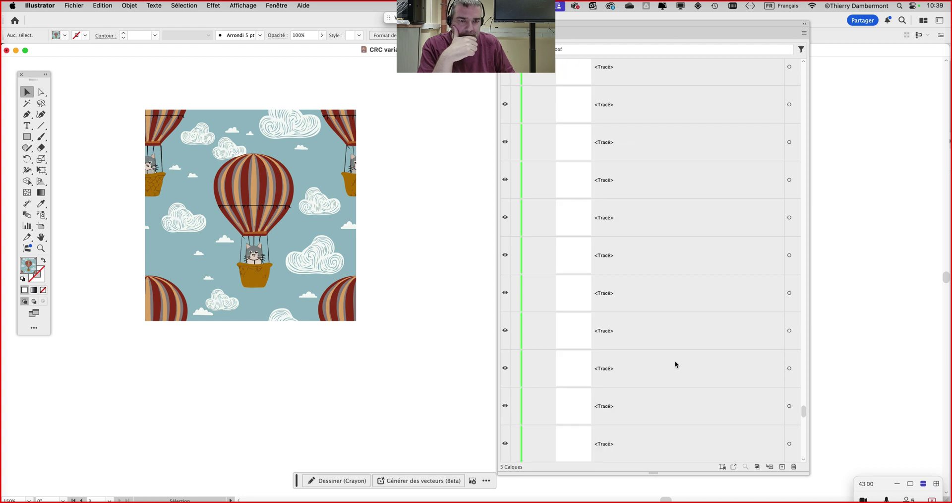
{"action": "scroll", "coordinate": [676, 364], "scroll_direction": "down", "scroll_amount": 2}
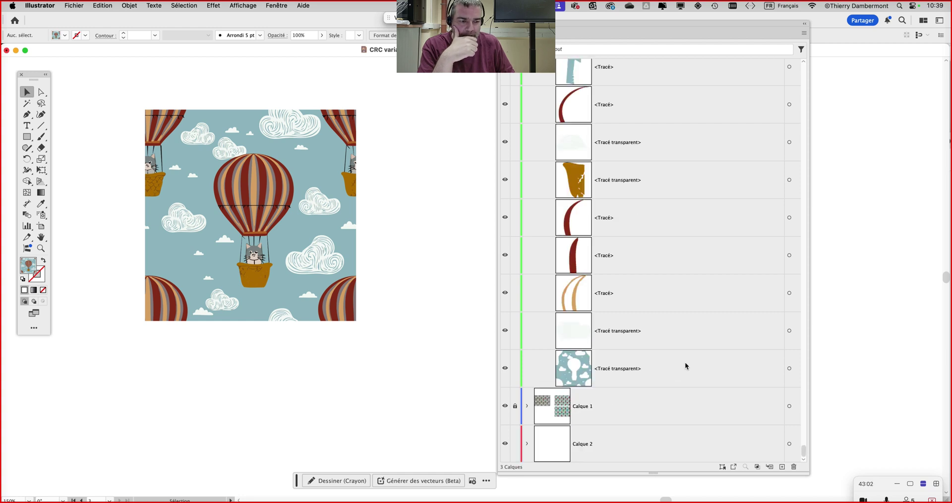
{"action": "left_click", "coordinate": [754, 368]}
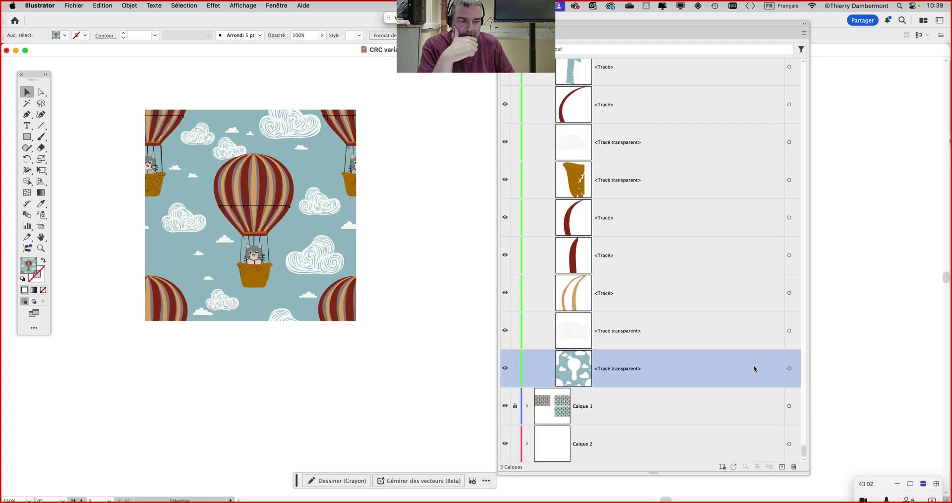
{"action": "left_click", "coordinate": [789, 369]}
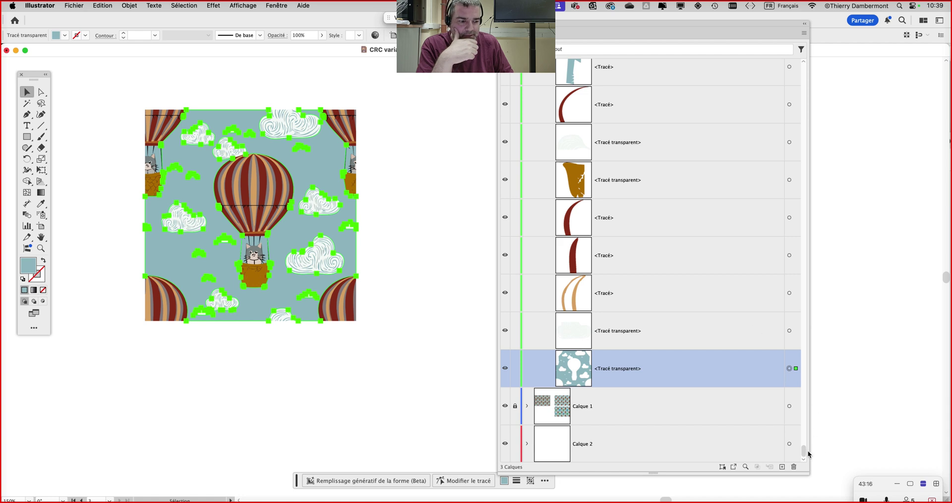
Collapse the tile's group in the layer list, move the Layers panel away from the artwork and deselect everything.
{"action": "left_click_drag", "start_coordinate": [803, 450], "coordinate": [738, 69]}
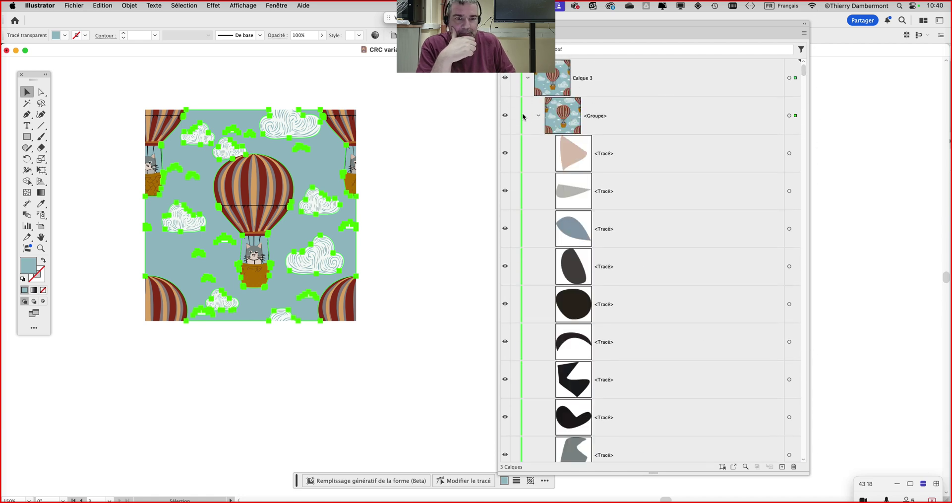
{"action": "left_click", "coordinate": [539, 116]}
{"action": "left_click_drag", "start_coordinate": [521, 24], "coordinate": [732, 68]}
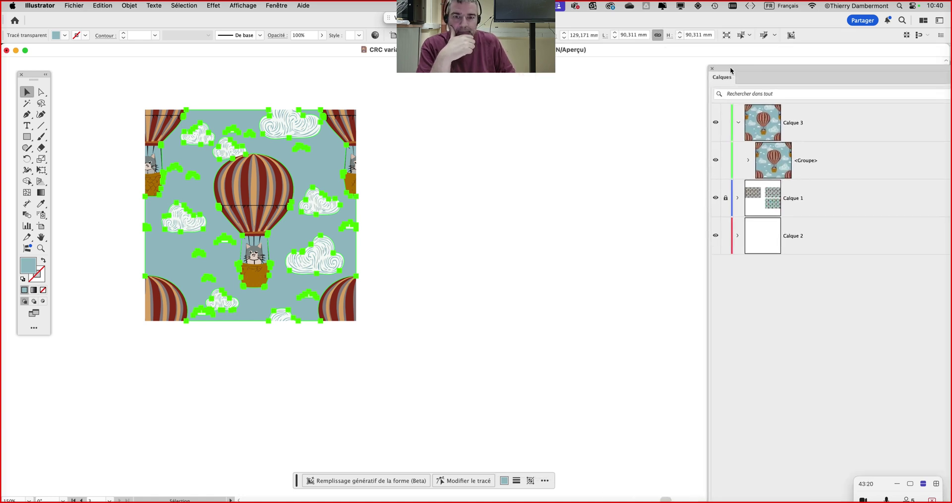
{"action": "left_click", "coordinate": [440, 195]}
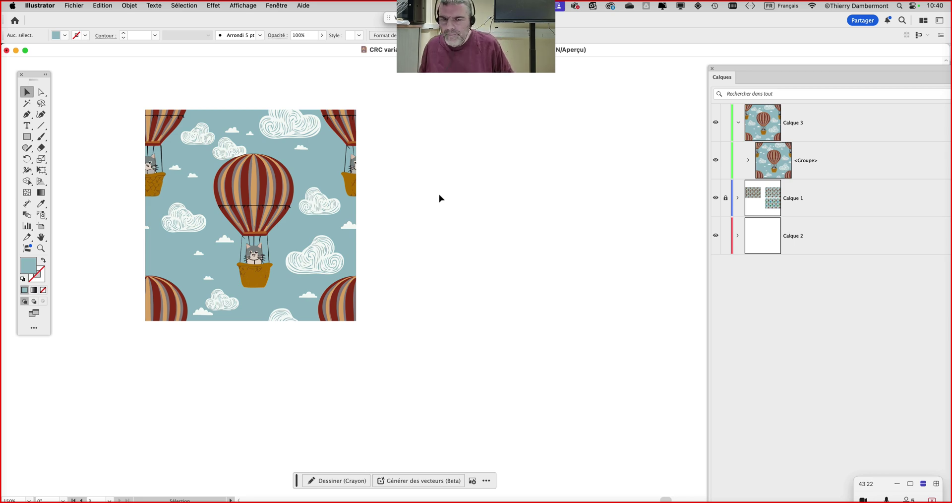
Examine the balloons and clouds of the pattern tile up close, including where they are cut at its edges.
{"action": "scroll", "coordinate": [335, 119], "scroll_direction": "up", "scroll_amount": 1}
{"action": "scroll", "coordinate": [334, 116], "scroll_direction": "up", "scroll_amount": 5}
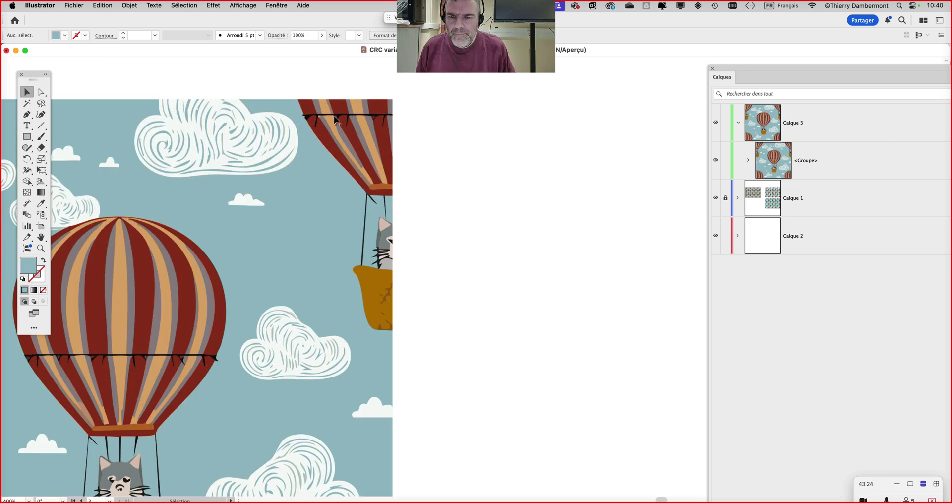
{"action": "scroll", "coordinate": [335, 116], "scroll_direction": "down", "scroll_amount": 3}
{"action": "scroll", "coordinate": [314, 138], "scroll_direction": "down", "scroll_amount": 3}
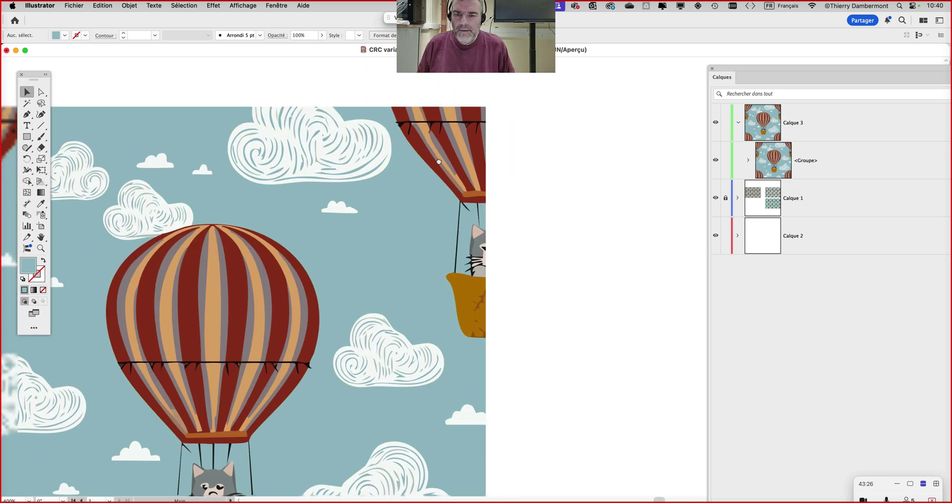
{"action": "scroll", "coordinate": [338, 203], "scroll_direction": "up", "scroll_amount": 1}
{"action": "scroll", "coordinate": [337, 208], "scroll_direction": "down", "scroll_amount": 2}
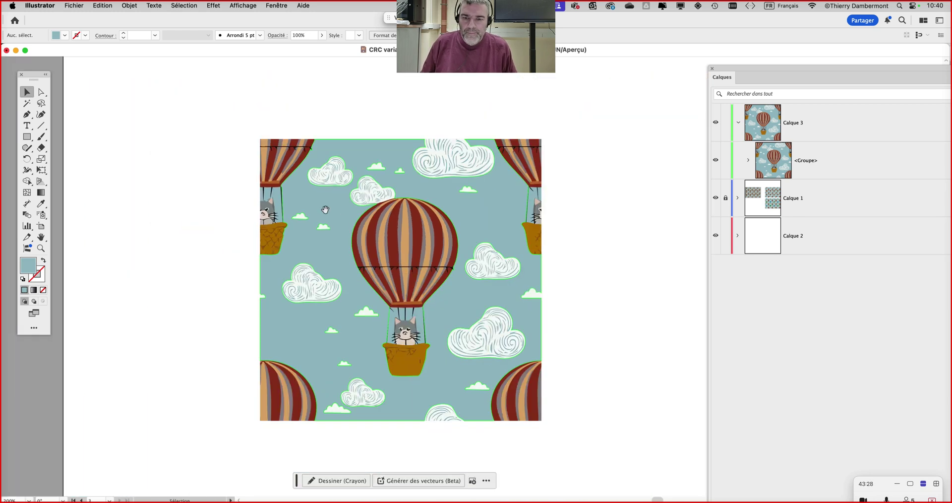
{"action": "scroll", "coordinate": [326, 210], "scroll_direction": "right", "scroll_amount": 3}
{"action": "scroll", "coordinate": [325, 211], "scroll_direction": "up", "scroll_amount": 1}
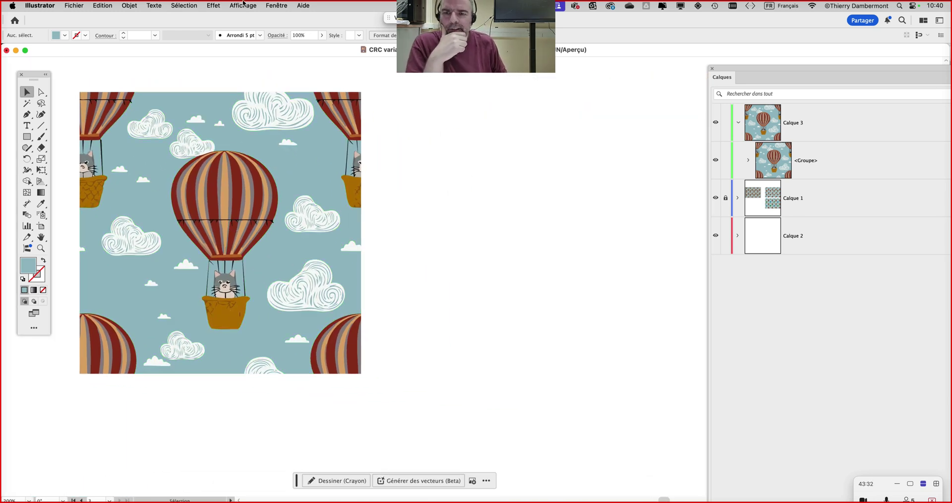
{"action": "left_click", "coordinate": [242, 4]}
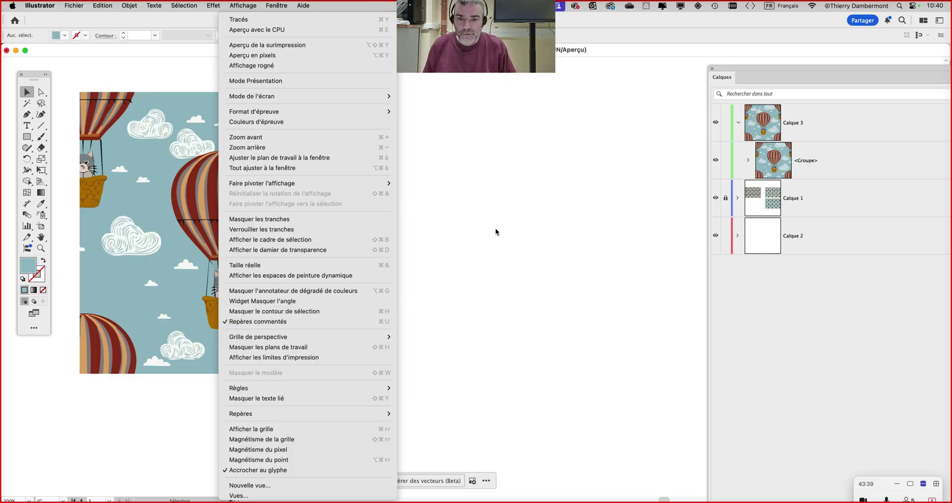
{"action": "left_click", "coordinate": [492, 233]}
Duplicate the pattern tile 90.31 mm horizontally so the copy sits flush against the original's right edge, and deselect it.
{"action": "left_click", "coordinate": [118, 109]}
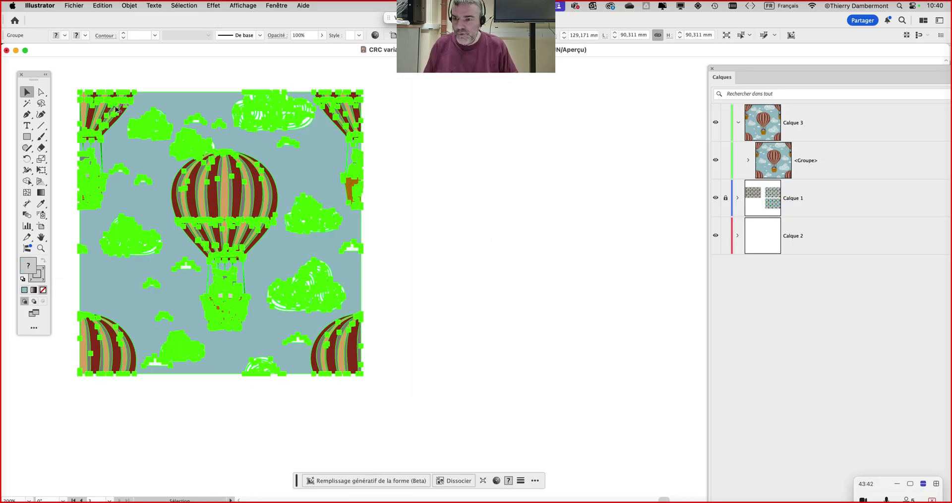
{"action": "left_click_drag", "start_coordinate": [118, 111], "coordinate": [397, 111]}
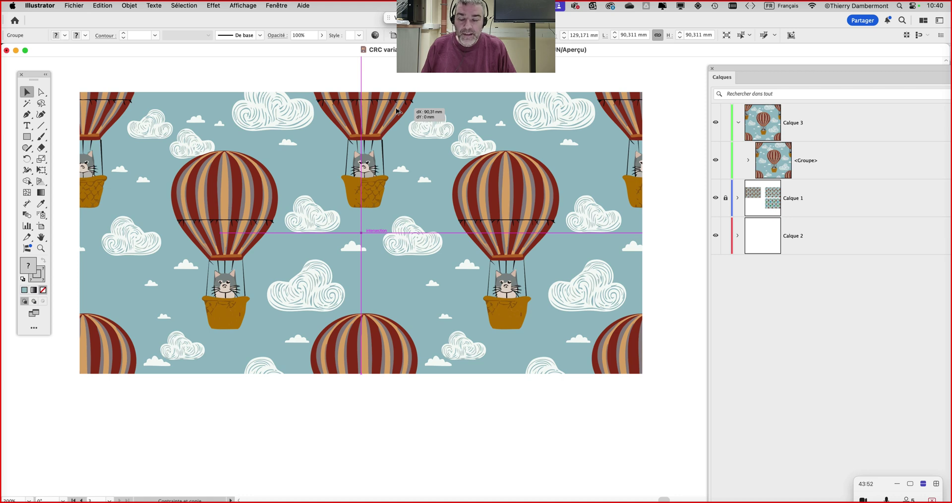
{"action": "left_click_drag", "start_coordinate": [397, 111], "coordinate": [397, 111]}
{"action": "key", "text": "super+shift+a"}
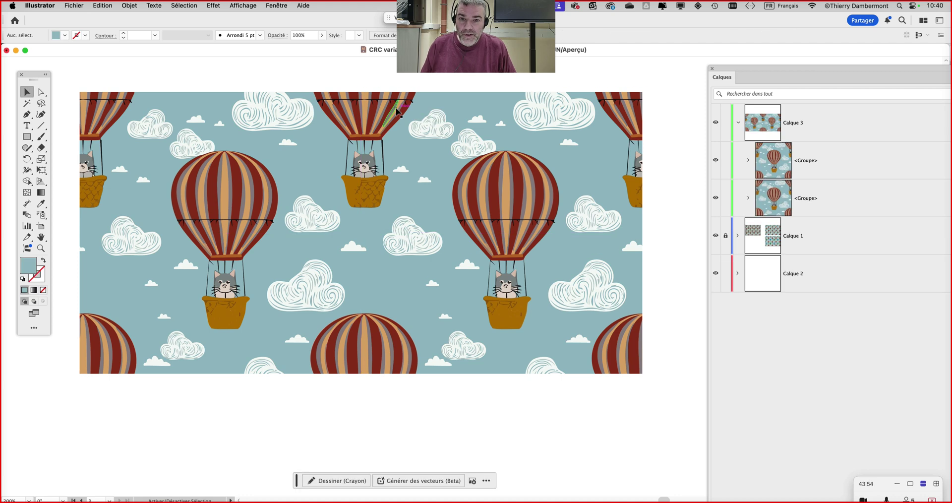
{"action": "scroll", "coordinate": [397, 112], "scroll_direction": "down", "scroll_amount": 1}
{"action": "scroll", "coordinate": [397, 111], "scroll_direction": "down", "scroll_amount": 1}
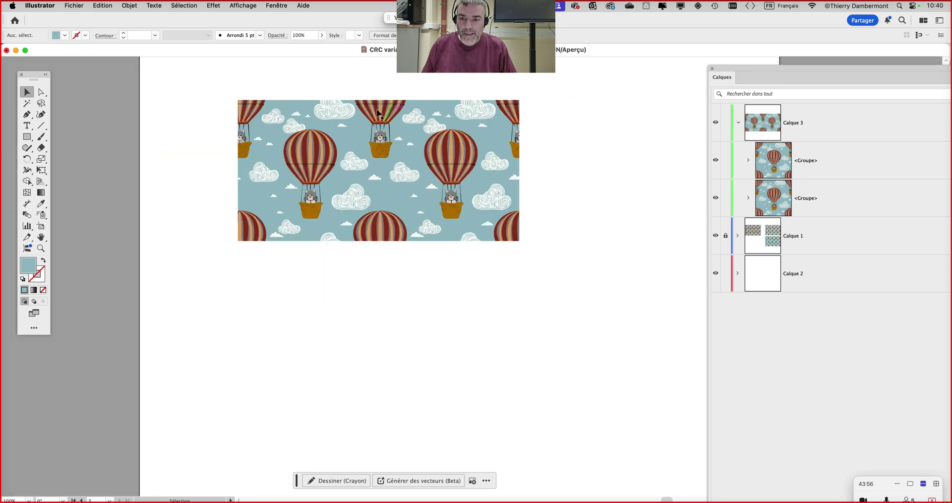
Duplicate both pattern tiles vertically so the copies sit flush below the originals, forming a two-by-two block, and deselect them.
{"action": "left_click_drag", "start_coordinate": [189, 91], "coordinate": [608, 206]}
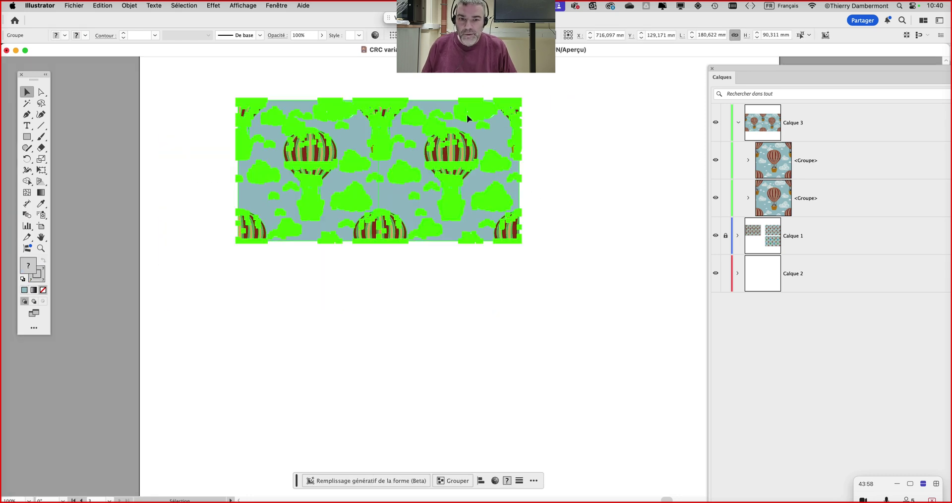
{"action": "left_click_drag", "start_coordinate": [466, 114], "coordinate": [520, 258]}
{"action": "scroll", "coordinate": [535, 243], "scroll_direction": "up", "scroll_amount": 4}
{"action": "left_click", "coordinate": [574, 312]}
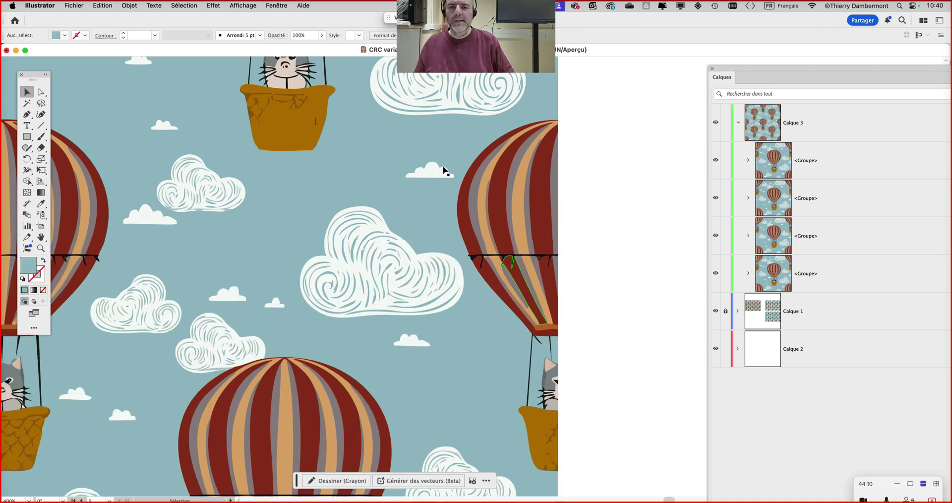
Review the display and snapping options, and look over the assembled four-tile pattern as a whole.
{"action": "left_click", "coordinate": [243, 6]}
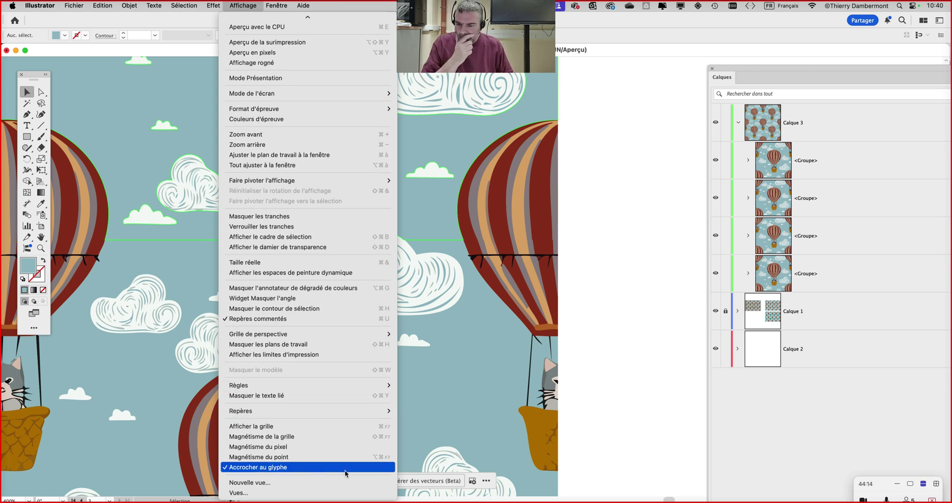
{"action": "left_click", "coordinate": [620, 338]}
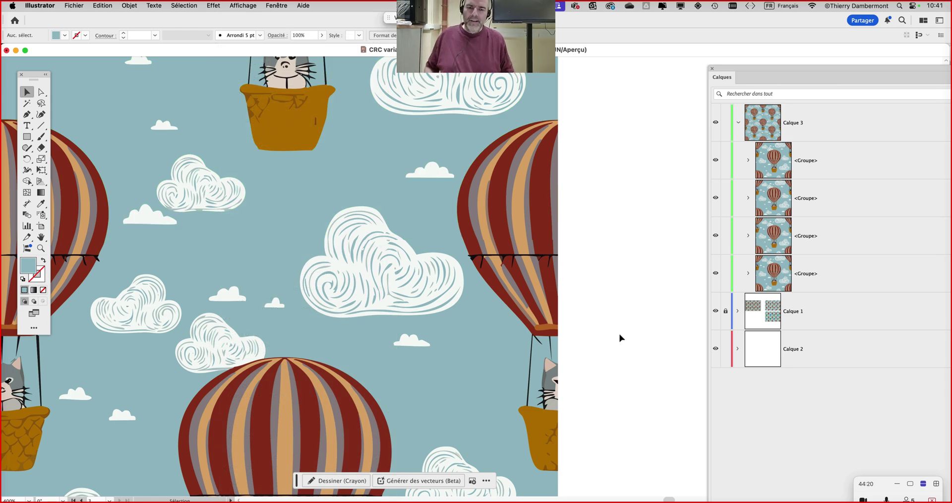
{"action": "scroll", "coordinate": [421, 271], "scroll_direction": "down", "scroll_amount": 3}
{"action": "scroll", "coordinate": [421, 271], "scroll_direction": "down", "scroll_amount": 1}
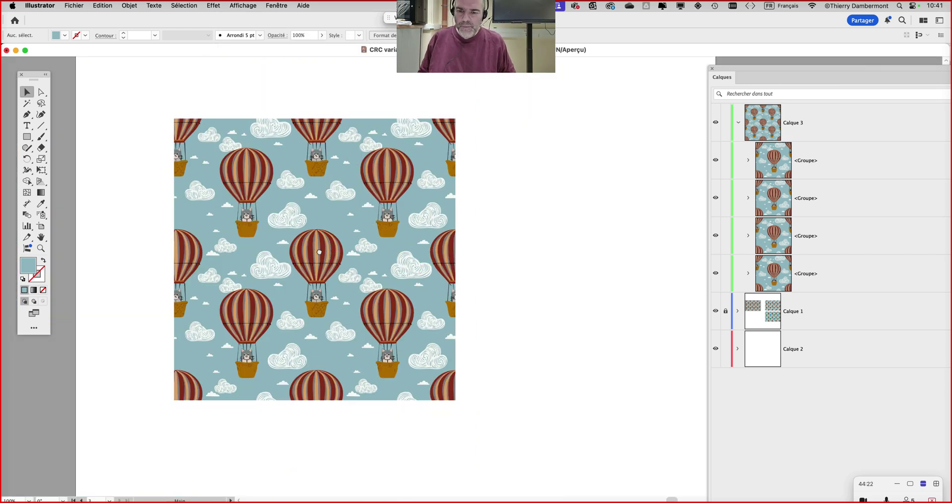
{"action": "scroll", "coordinate": [323, 250], "scroll_direction": "down", "scroll_amount": 2}
{"action": "scroll", "coordinate": [322, 251], "scroll_direction": "left", "scroll_amount": 2}
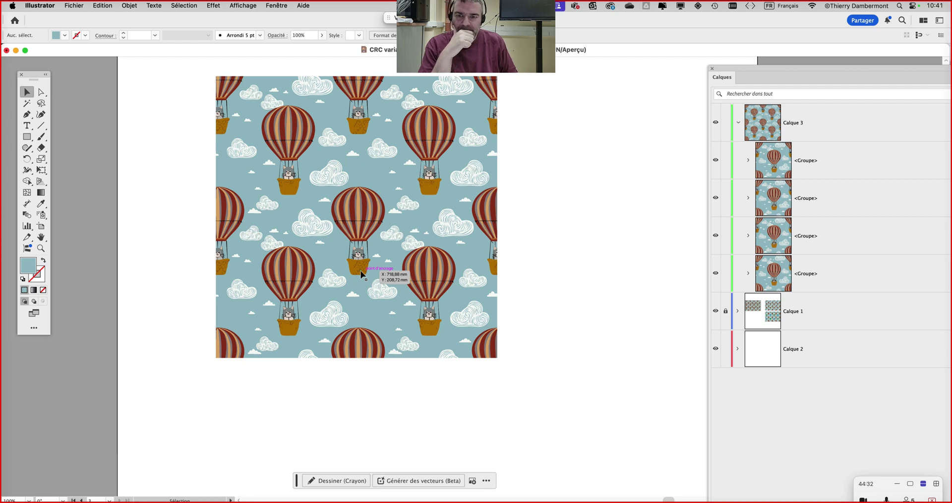
Activate the Direct Selection tool and detach its tool group as a floating panel next to the pattern.
{"action": "left_click", "coordinate": [42, 92]}
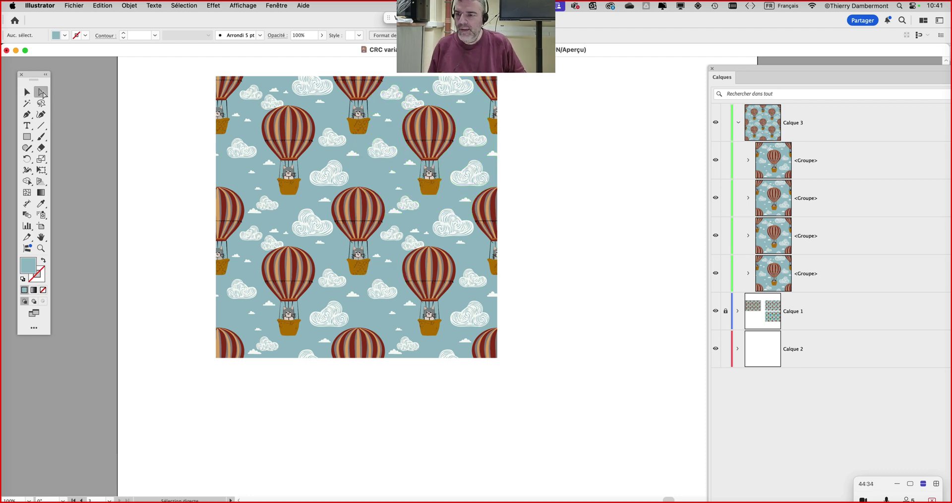
{"action": "left_click_drag", "start_coordinate": [43, 94], "coordinate": [69, 105]}
{"action": "left_click_drag", "start_coordinate": [150, 107], "coordinate": [173, 99]}
{"action": "left_click_drag", "start_coordinate": [57, 100], "coordinate": [180, 203]}
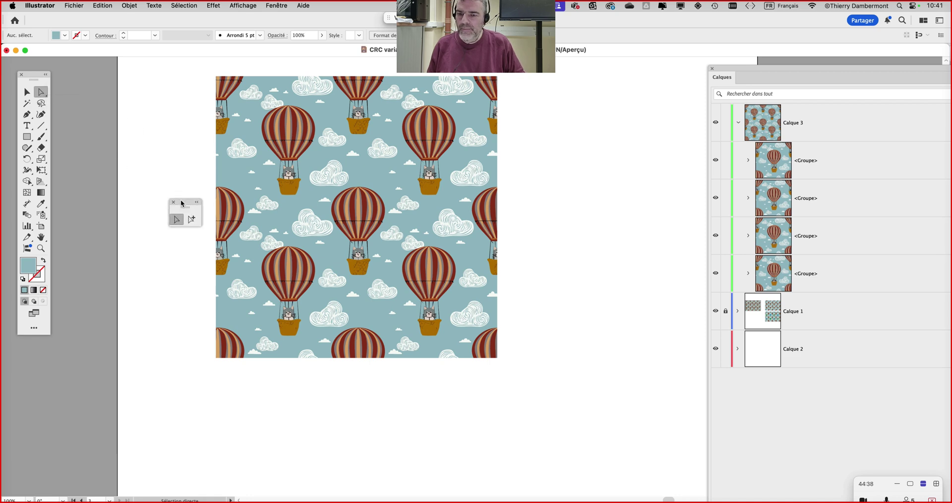
Select every shape with the same fill colour as a balloon's dark red stripe, lock Calque 2, and clear the selection.
{"action": "scroll", "coordinate": [316, 275], "scroll_direction": "up", "scroll_amount": 2}
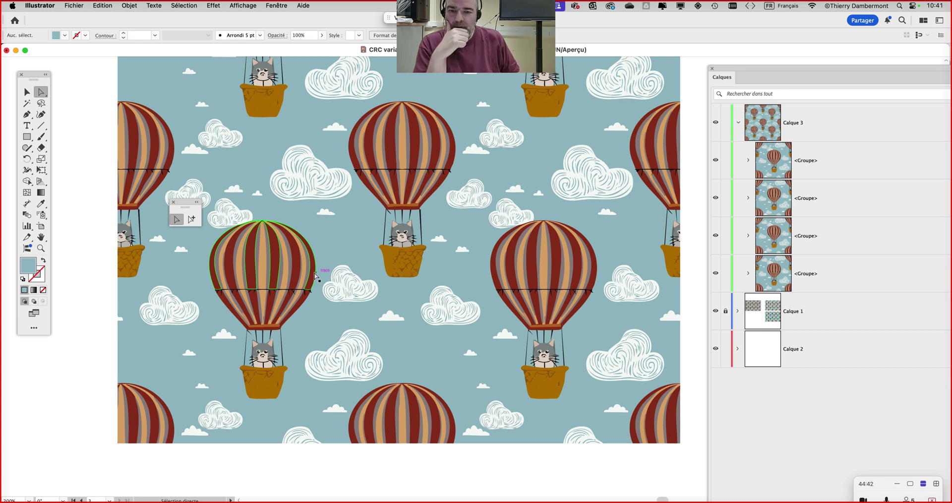
{"action": "left_click", "coordinate": [277, 263]}
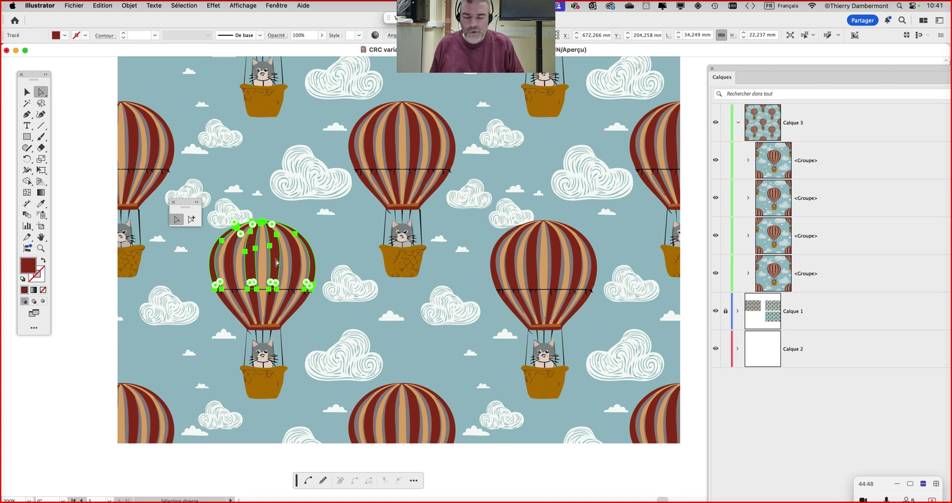
{"action": "left_click_drag", "start_coordinate": [30, 76], "coordinate": [78, 74]}
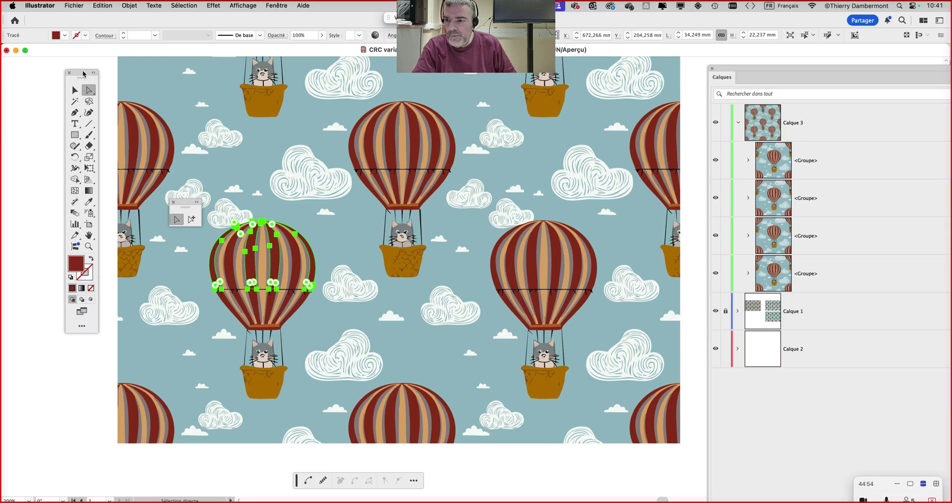
{"action": "left_click_drag", "start_coordinate": [84, 74], "coordinate": [16, 64]}
{"action": "left_click", "coordinate": [183, 4]}
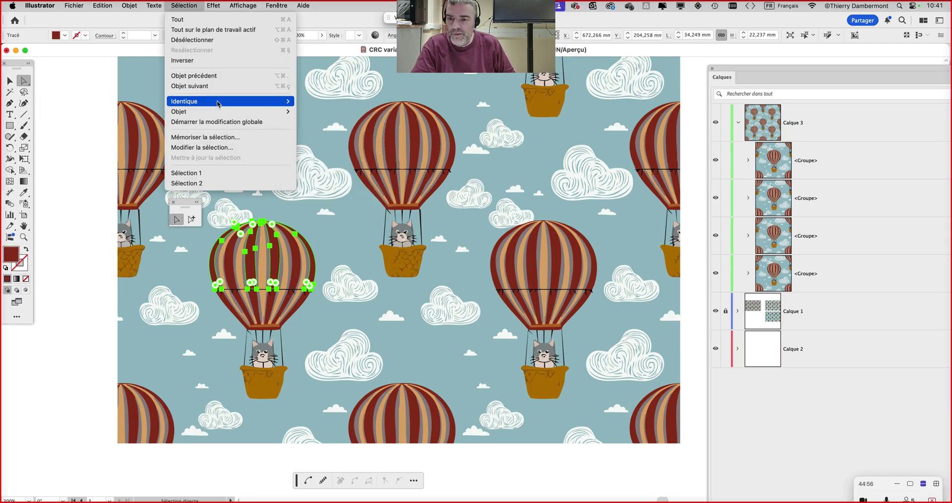
{"action": "mouse_move", "coordinate": [233, 101]}
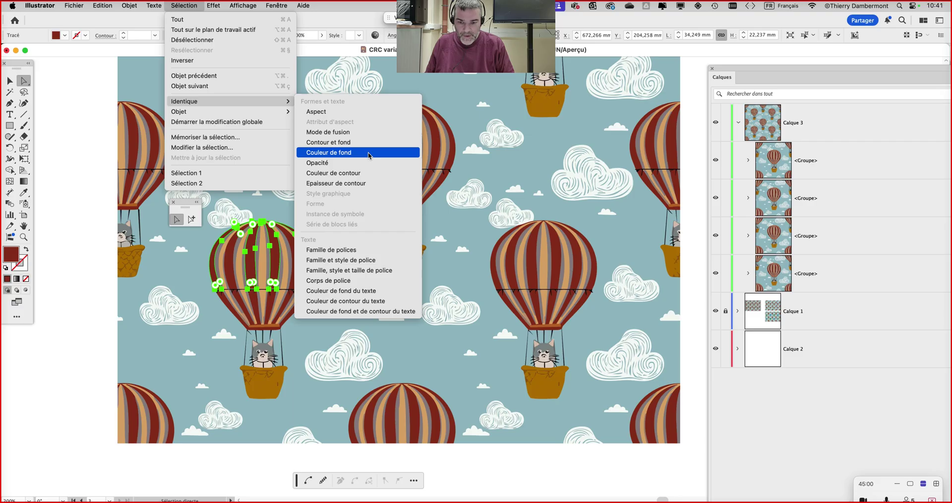
{"action": "left_click", "coordinate": [369, 153]}
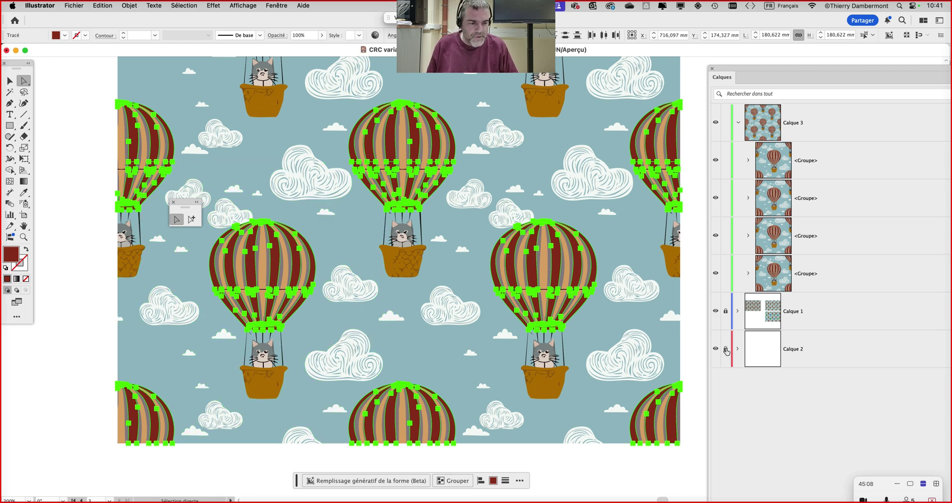
{"action": "left_click", "coordinate": [95, 193]}
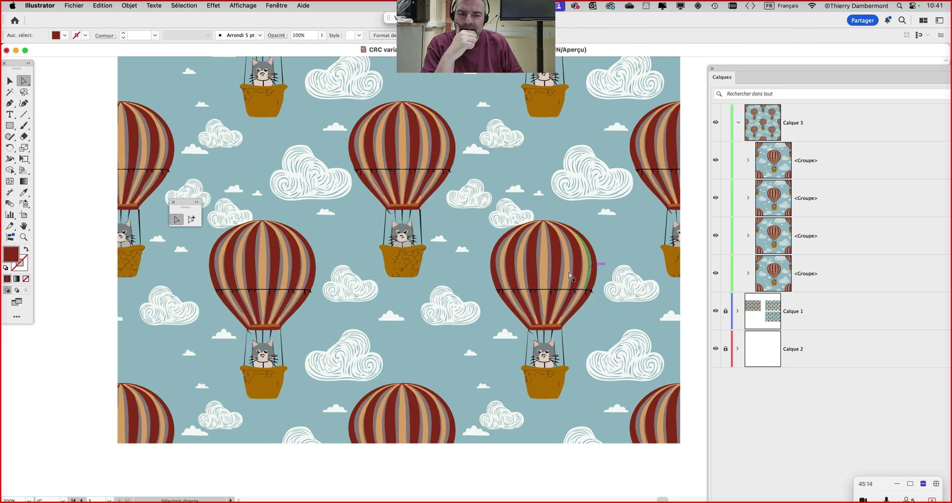
Examine the Magic Wand tool's matching options, especially fill colour and its tolerance, and close them.
{"action": "left_click", "coordinate": [10, 93]}
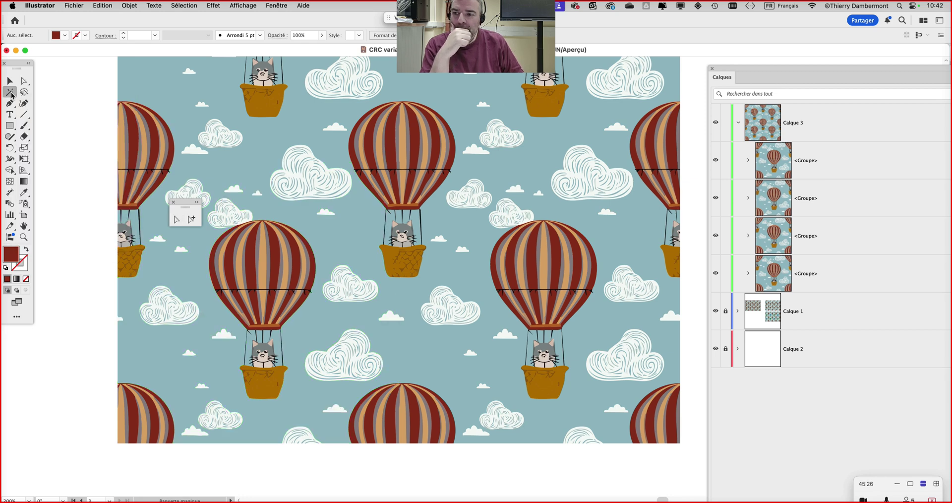
{"action": "double_click", "coordinate": [10, 93]}
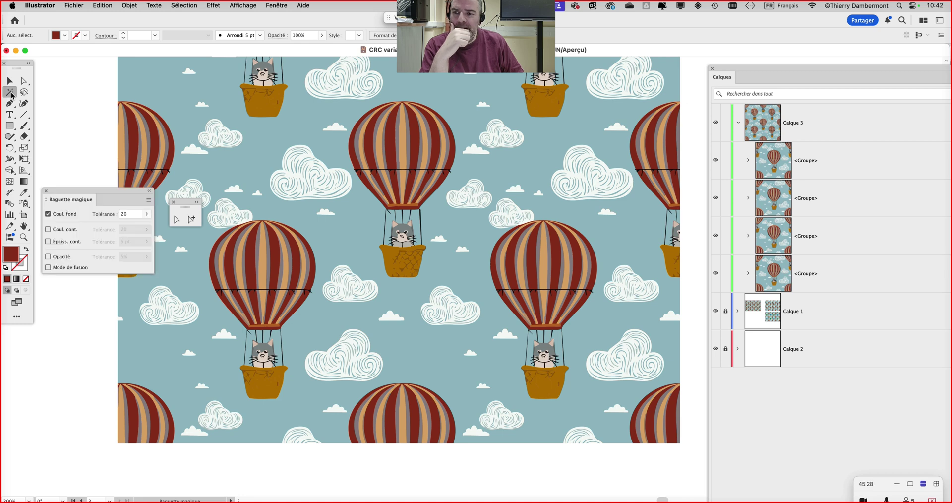
{"action": "left_click_drag", "start_coordinate": [73, 192], "coordinate": [510, 127]}
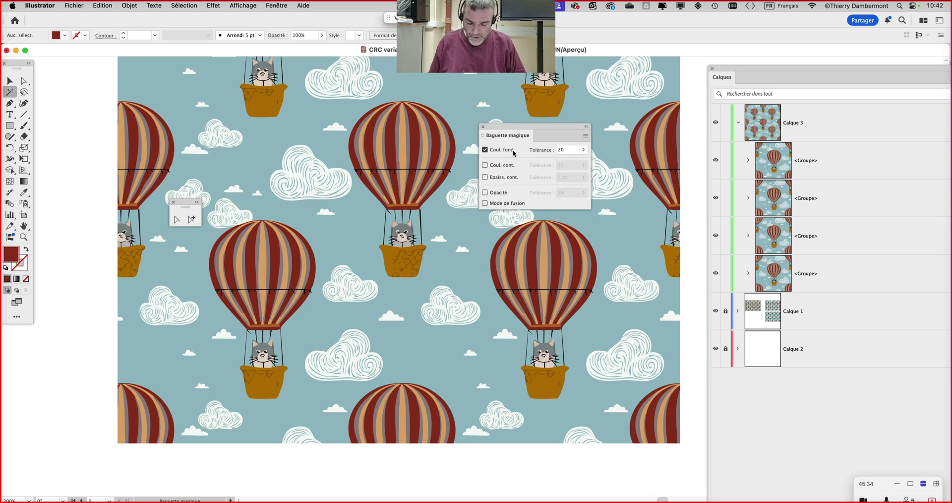
{"action": "key", "text": "alt+super+8"}
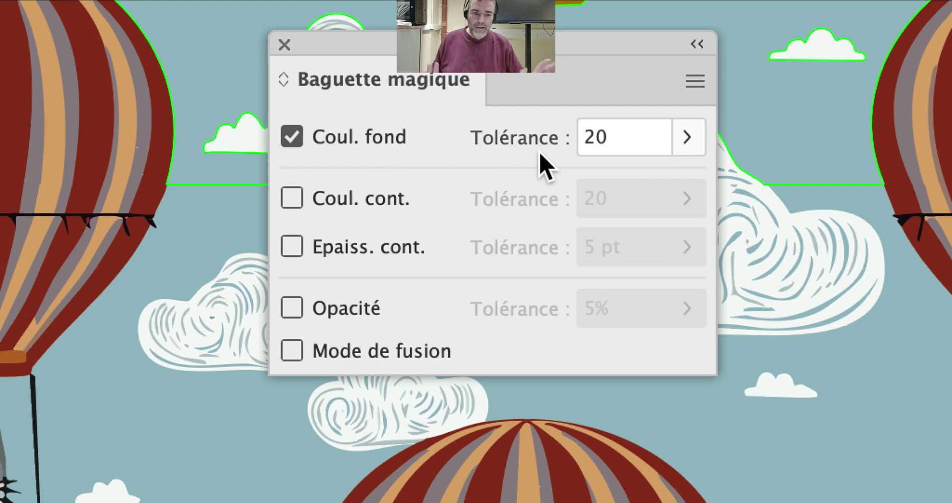
{"action": "key", "text": "alt+super+8"}
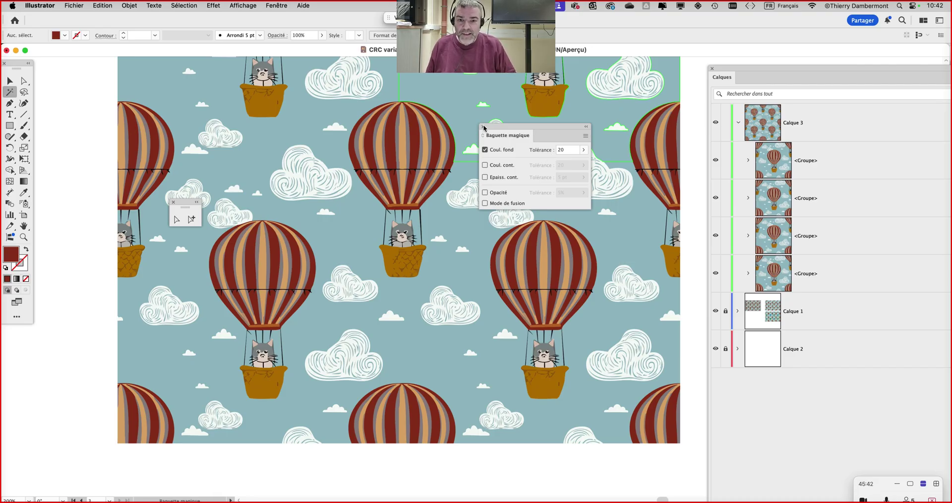
{"action": "left_click", "coordinate": [484, 128]}
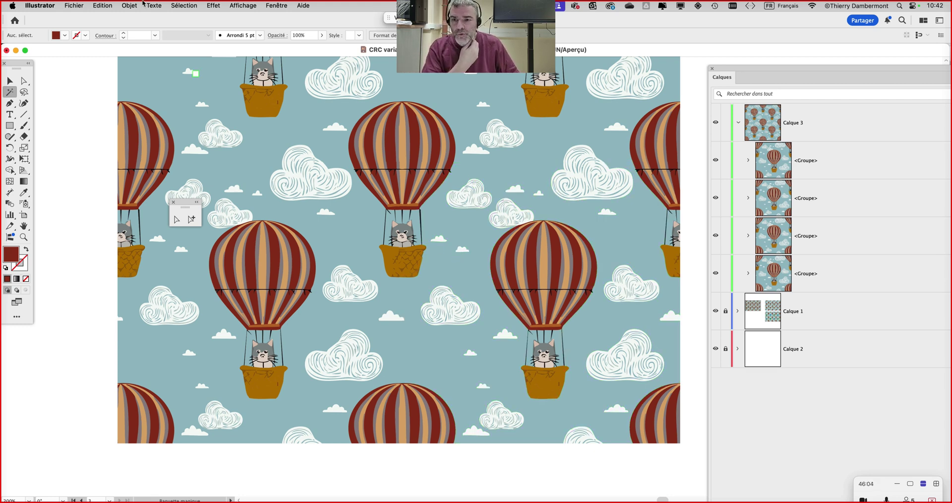
{"action": "left_click", "coordinate": [192, 4]}
{"action": "left_click", "coordinate": [62, 102]}
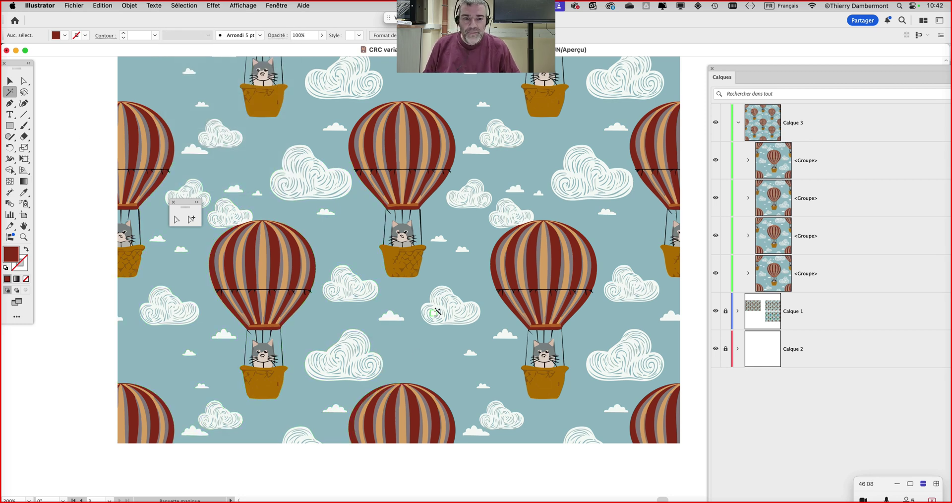
{"action": "scroll", "coordinate": [435, 314], "scroll_direction": "down", "scroll_amount": 1}
{"action": "scroll", "coordinate": [434, 314], "scroll_direction": "down", "scroll_amount": 1}
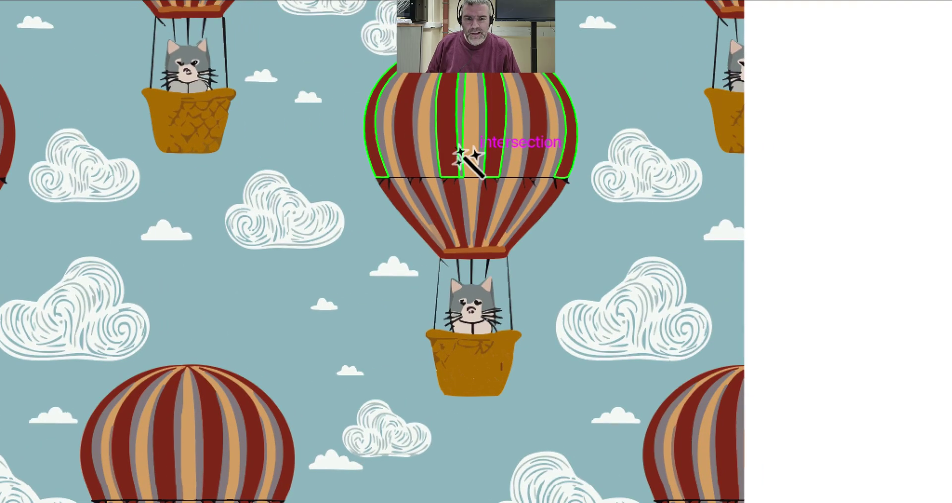
Switch to the Group Selection tool and move its floating tool group away from the pattern.
{"action": "key", "text": "a"}
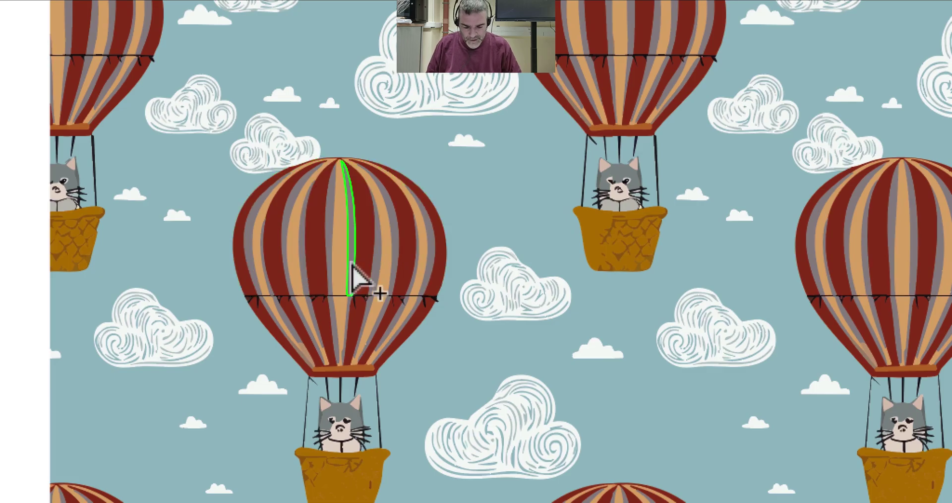
{"action": "left_click", "coordinate": [192, 219]}
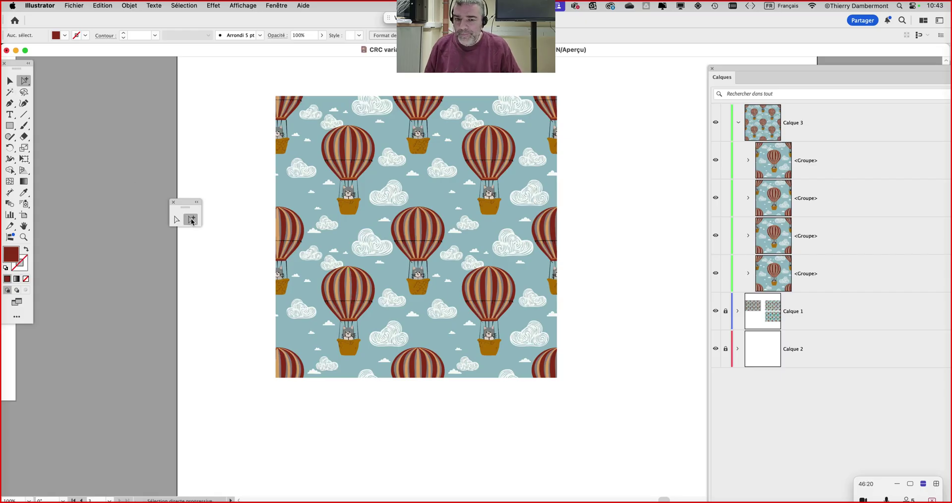
{"action": "left_click_drag", "start_coordinate": [186, 204], "coordinate": [125, 146]}
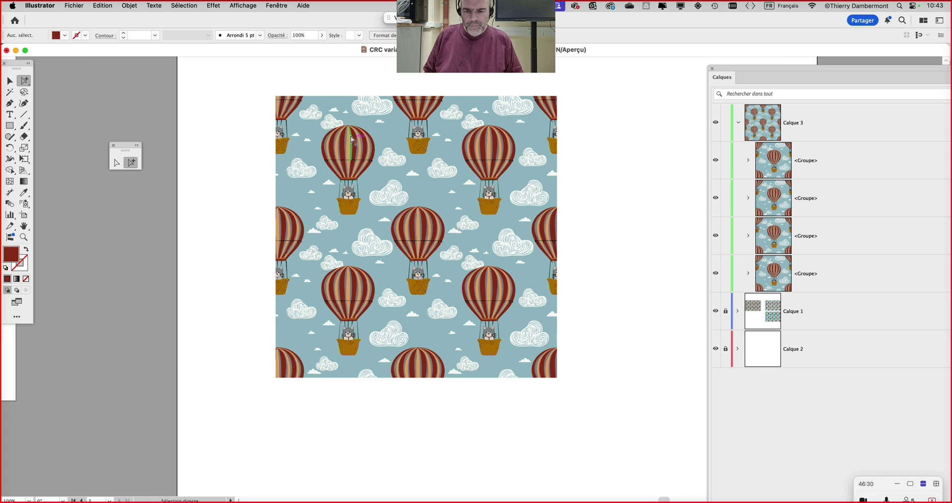
Select all the dark red stripes, above and below the rope line, and the bottom band of the pattern's upper-left whole balloon.
{"action": "scroll", "coordinate": [345, 141], "scroll_direction": "up", "scroll_amount": 2}
{"action": "scroll", "coordinate": [322, 158], "scroll_direction": "up", "scroll_amount": 3}
{"action": "left_click", "coordinate": [313, 171], "text": "alt"}
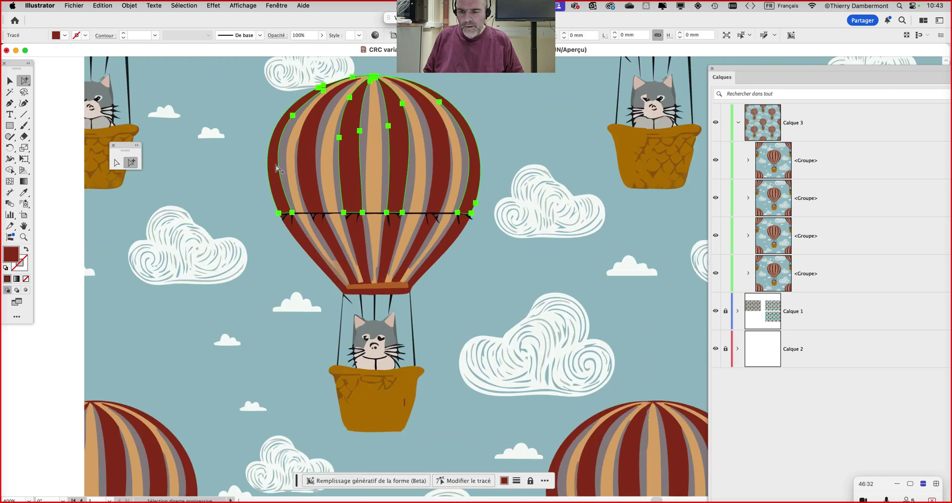
{"action": "left_click", "coordinate": [312, 197], "text": "alt+shift"}
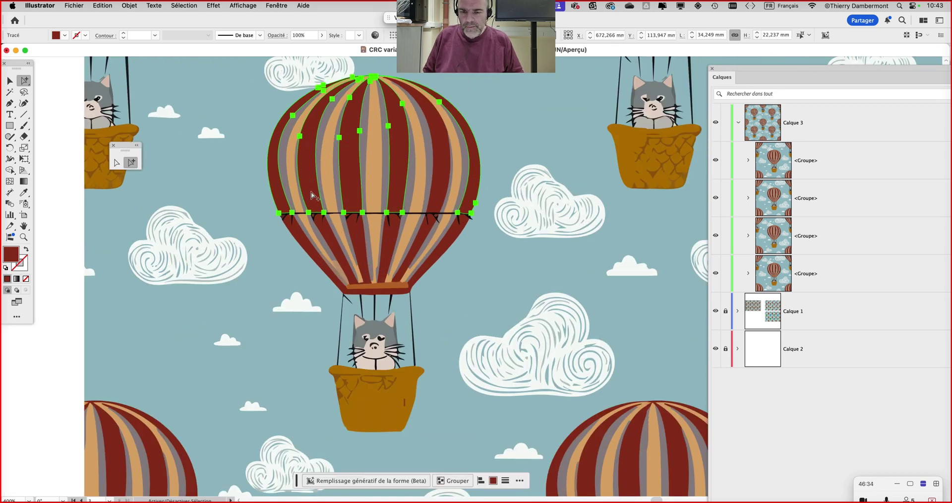
{"action": "left_click", "coordinate": [420, 240], "text": "shift"}
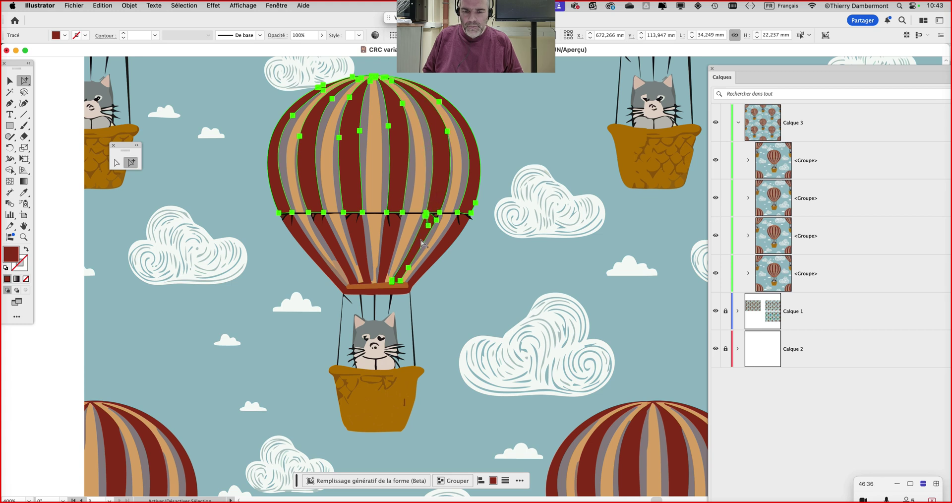
{"action": "left_click", "coordinate": [390, 245], "text": "shift"}
{"action": "left_click", "coordinate": [361, 246], "text": "shift"}
{"action": "left_click", "coordinate": [333, 249], "text": "shift"}
{"action": "left_click", "coordinate": [317, 250], "text": "shift"}
{"action": "left_click", "coordinate": [410, 288], "text": "shift"}
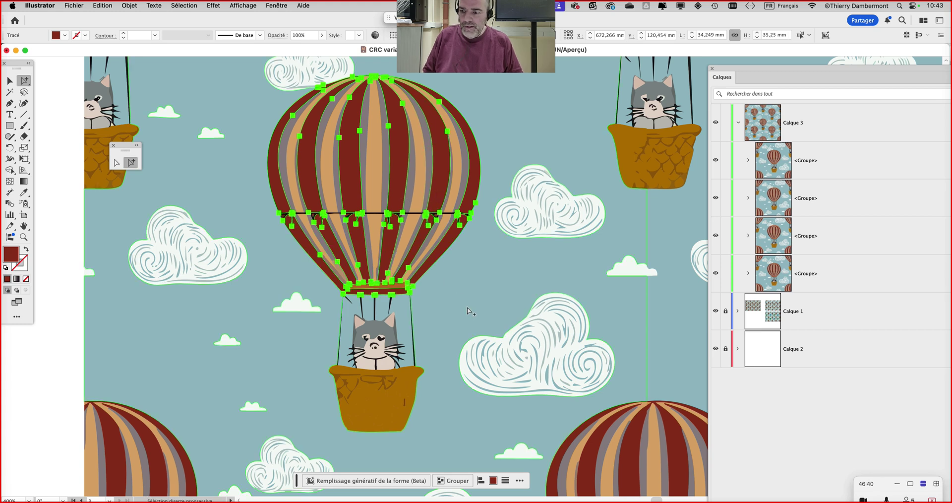
Add the dark red stripes above and below the rope line and the bottom band of the pattern's lower-right whole balloon to the selection.
{"action": "scroll", "coordinate": [469, 311], "scroll_direction": "down", "scroll_amount": 3}
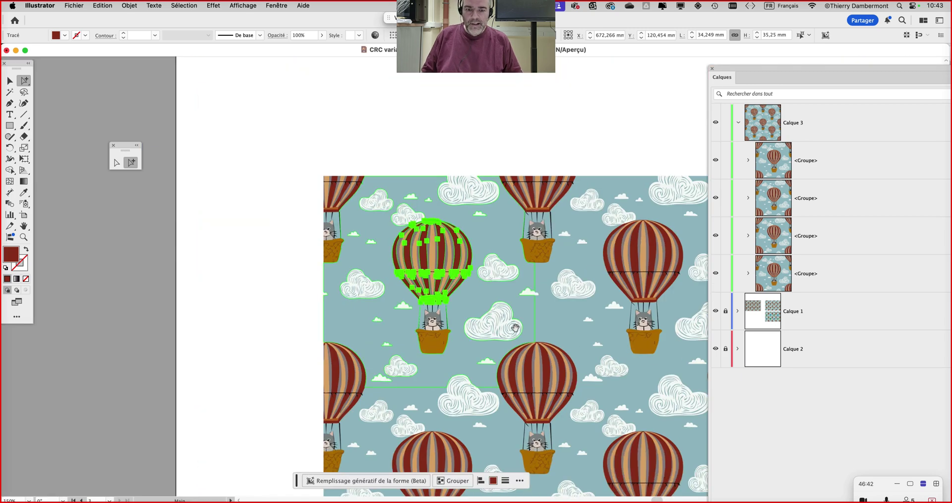
{"action": "left_click_drag", "start_coordinate": [515, 329], "coordinate": [372, 236]}
{"action": "scroll", "coordinate": [192, 50], "scroll_direction": "up", "scroll_amount": 4}
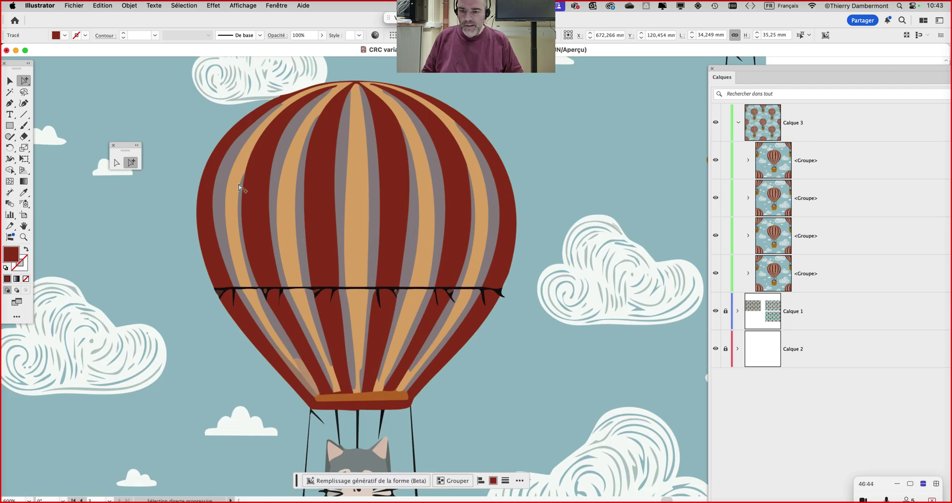
{"action": "left_click", "coordinate": [212, 172], "text": "shift"}
{"action": "left_click", "coordinate": [265, 199], "text": "shift"}
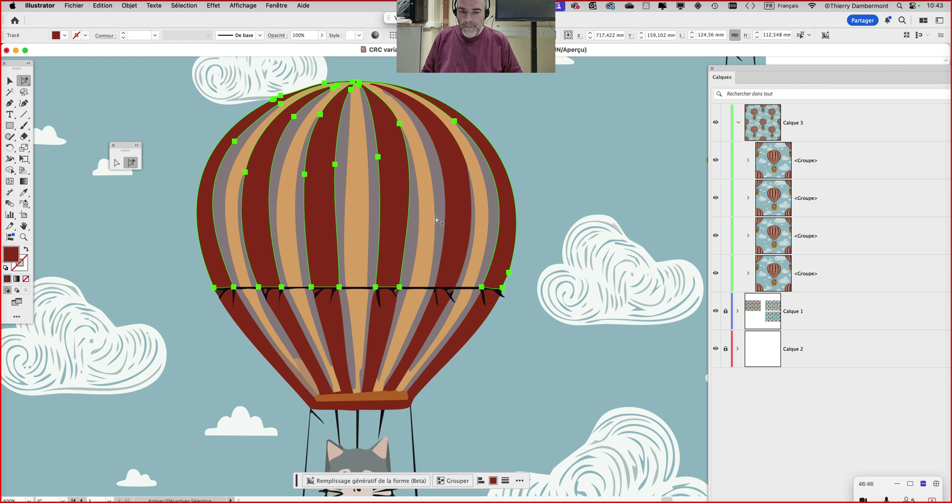
{"action": "left_click", "coordinate": [457, 216], "text": "shift"}
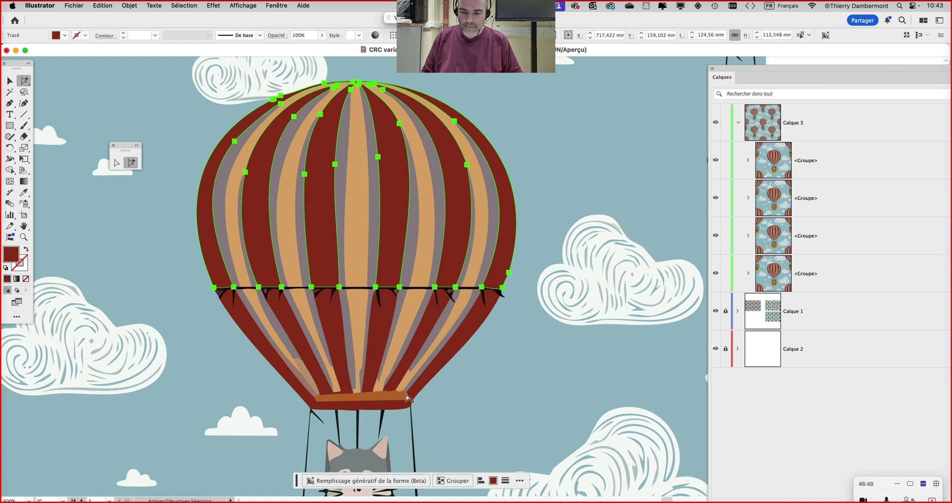
{"action": "left_click", "coordinate": [281, 370], "text": "shift"}
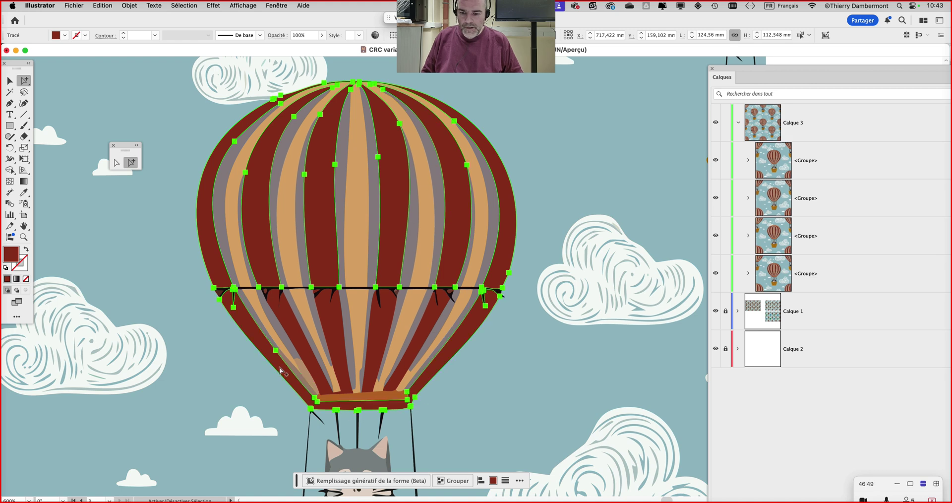
{"action": "left_click", "coordinate": [378, 381], "text": "shift"}
{"action": "left_click", "coordinate": [383, 368], "text": "shift"}
{"action": "left_click", "coordinate": [300, 347], "text": "shift"}
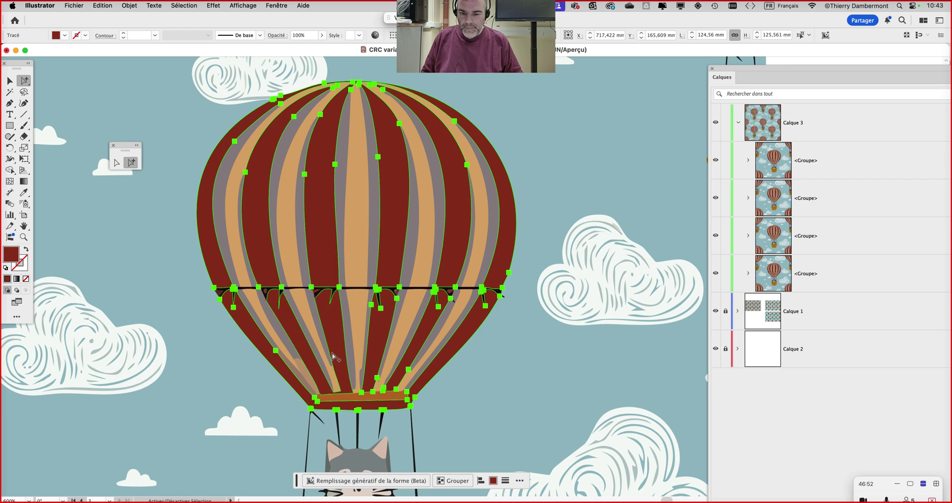
{"action": "left_click", "coordinate": [332, 357], "text": "shift"}
Try adding the small fragment beneath the lower-right balloon's rope line to the selection, and deselect it again.
{"action": "scroll", "coordinate": [259, 292], "scroll_direction": "up", "scroll_amount": 4}
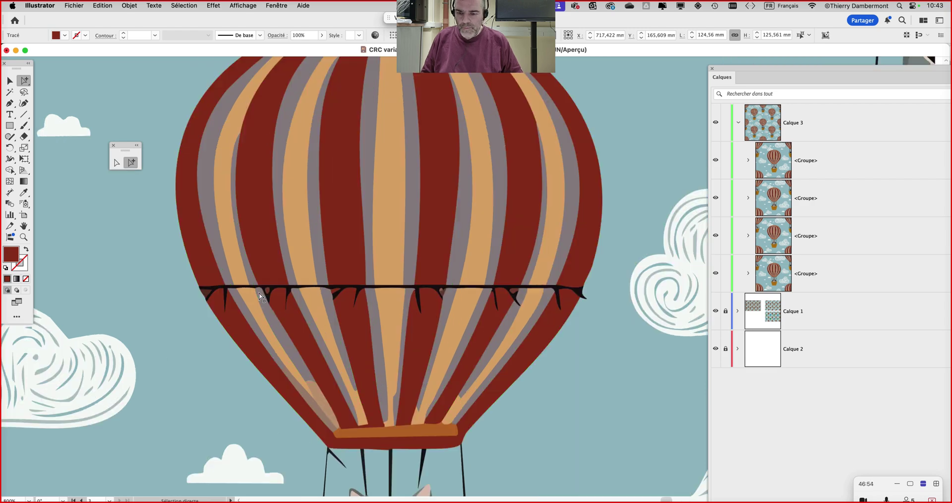
{"action": "left_click", "coordinate": [286, 287], "text": "shift"}
{"action": "scroll", "coordinate": [368, 363], "scroll_direction": "down", "scroll_amount": 10}
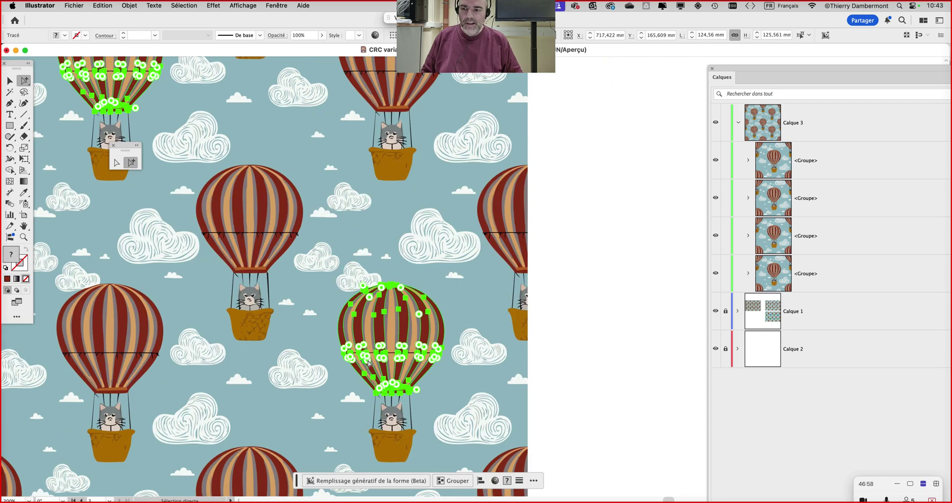
{"action": "scroll", "coordinate": [392, 370], "scroll_direction": "up", "scroll_amount": 6}
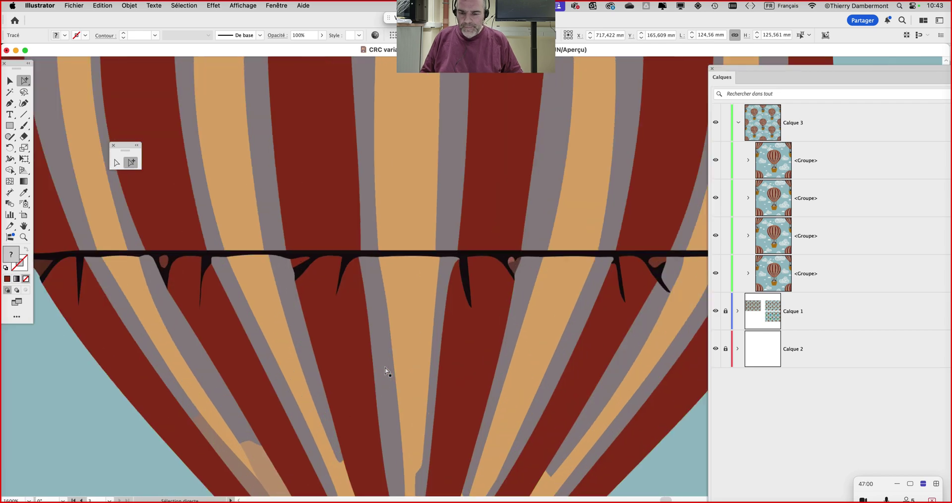
{"action": "left_click", "coordinate": [165, 264], "text": "shift"}
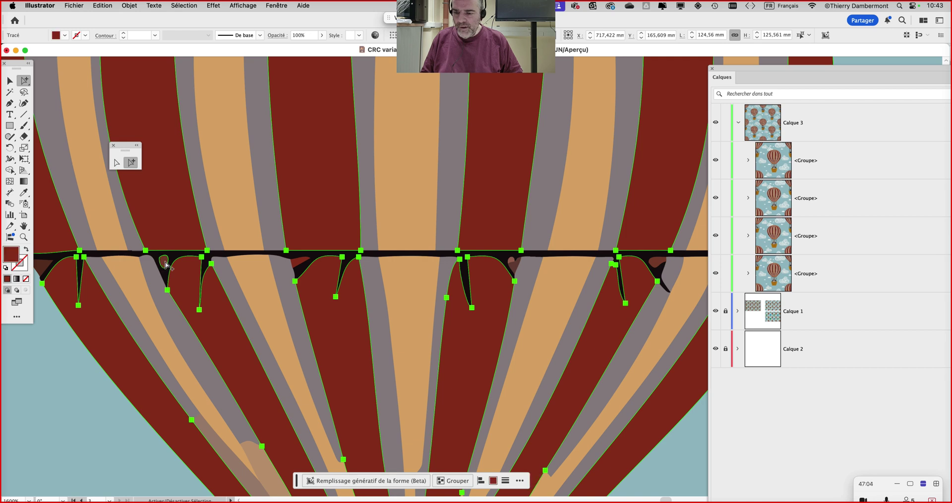
{"action": "left_click", "coordinate": [165, 264], "text": "shift"}
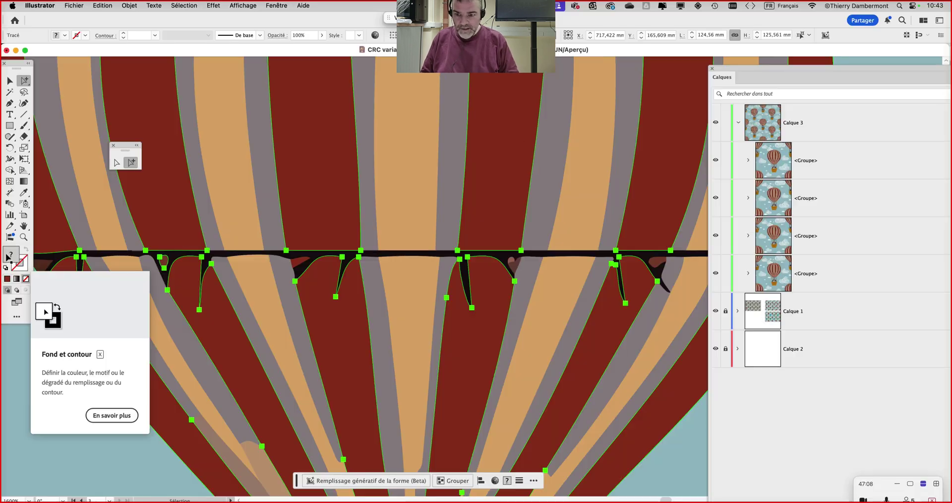
{"action": "left_click", "coordinate": [167, 268], "text": "shift"}
Close the floating selection tool group and save the selected stripes of both balloons as a selection named "première sélection".
{"action": "scroll", "coordinate": [194, 294], "scroll_direction": "down", "scroll_amount": 6}
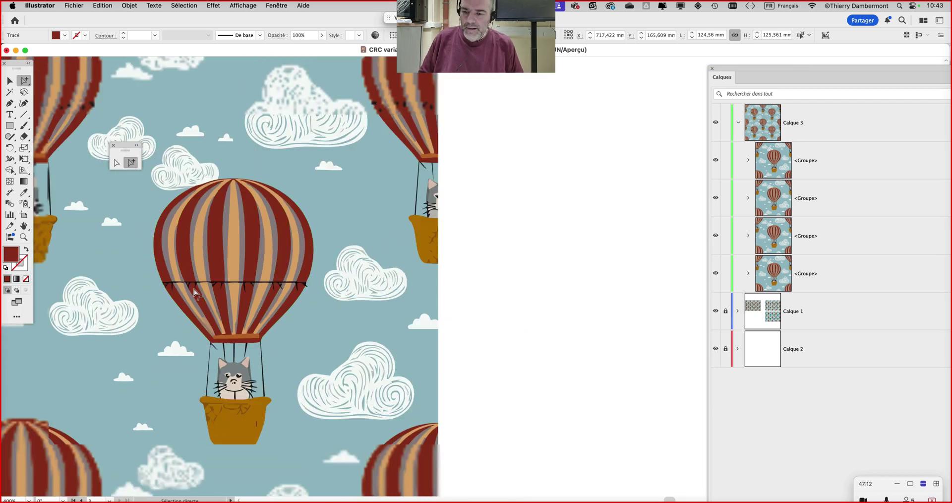
{"action": "scroll", "coordinate": [401, 185], "scroll_direction": "down", "scroll_amount": 3}
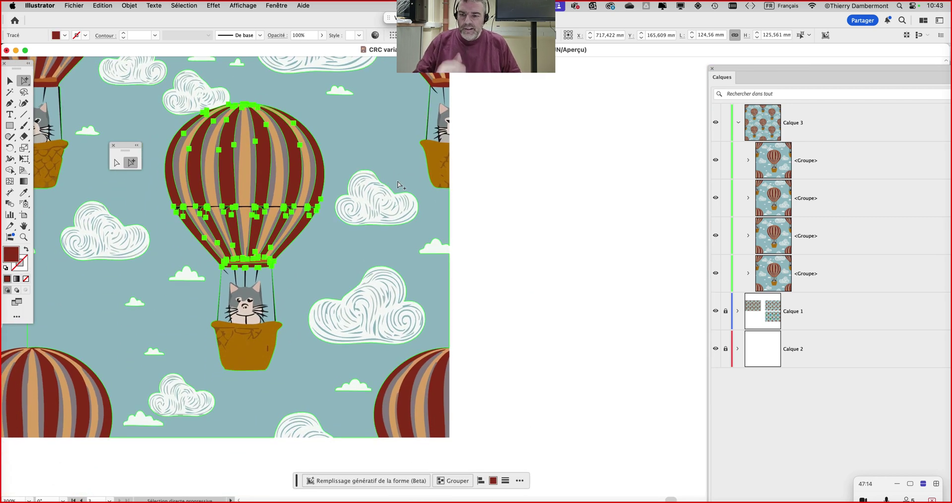
{"action": "scroll", "coordinate": [347, 208], "scroll_direction": "down", "scroll_amount": 4}
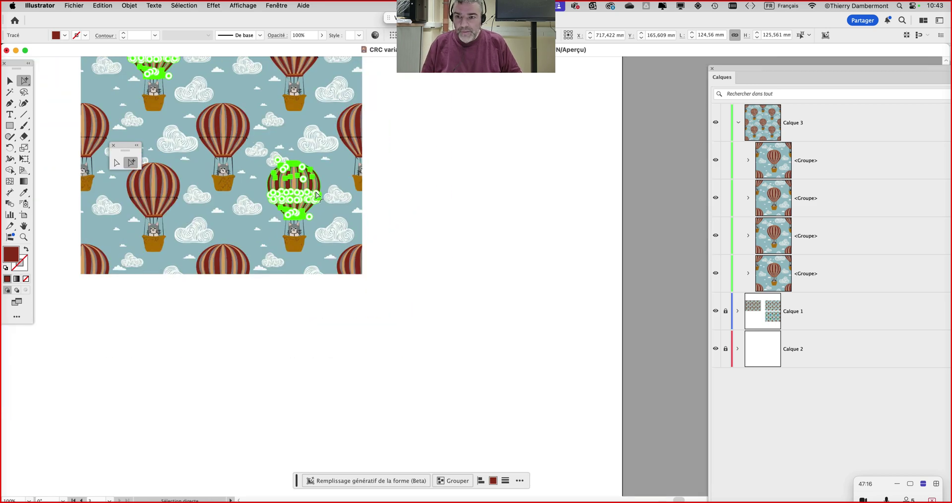
{"action": "scroll", "coordinate": [292, 252], "scroll_direction": "up", "scroll_amount": 3}
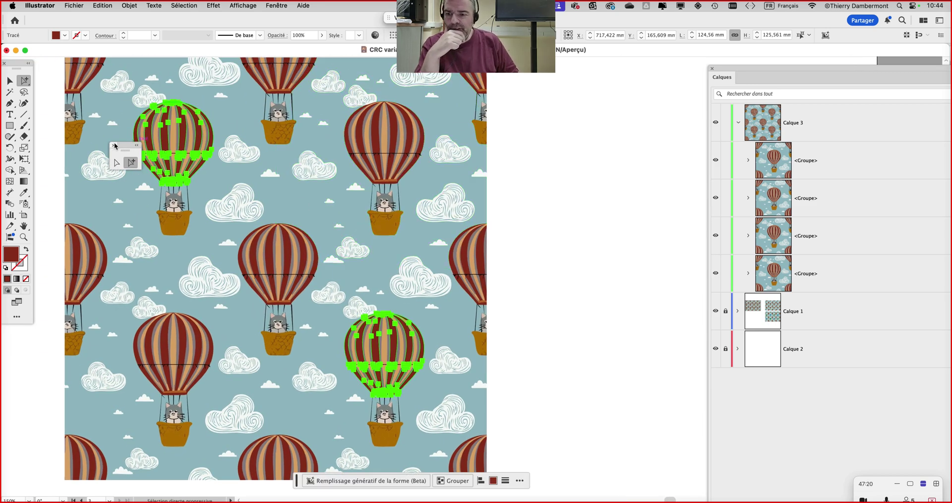
{"action": "left_click", "coordinate": [115, 146]}
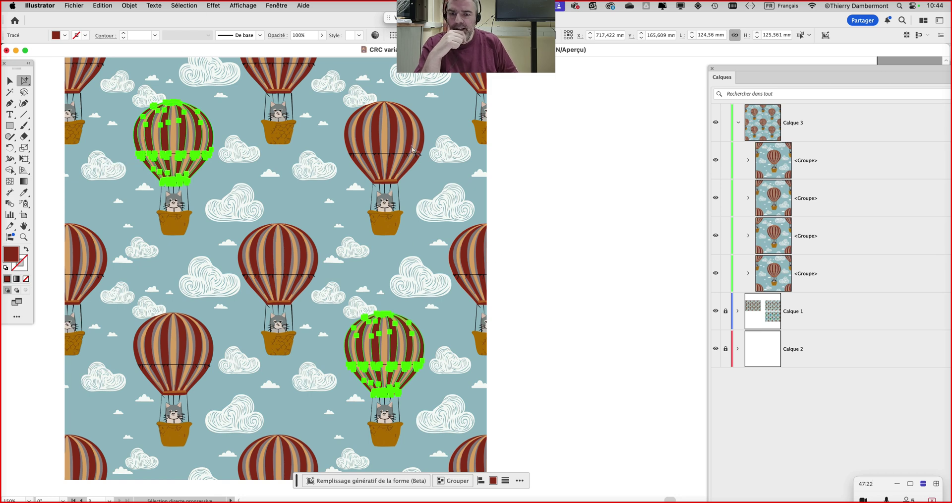
{"action": "left_click", "coordinate": [181, 5]}
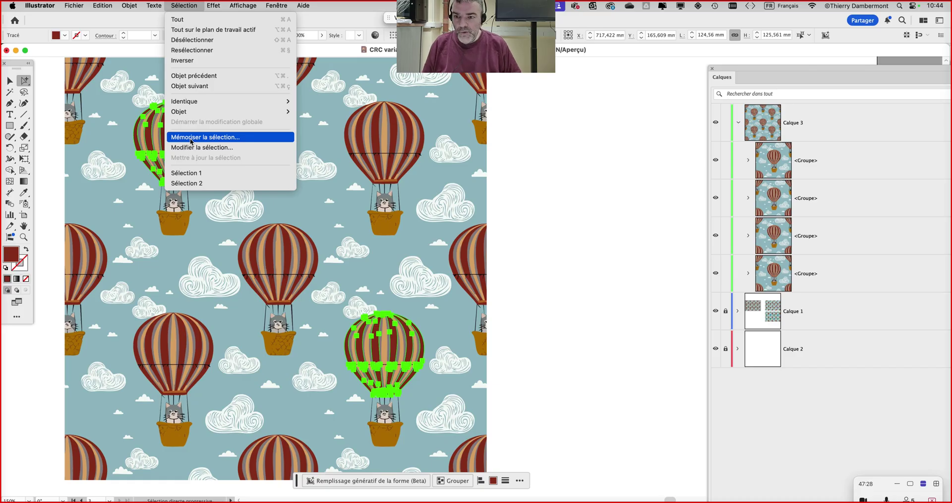
{"action": "left_click", "coordinate": [191, 142]}
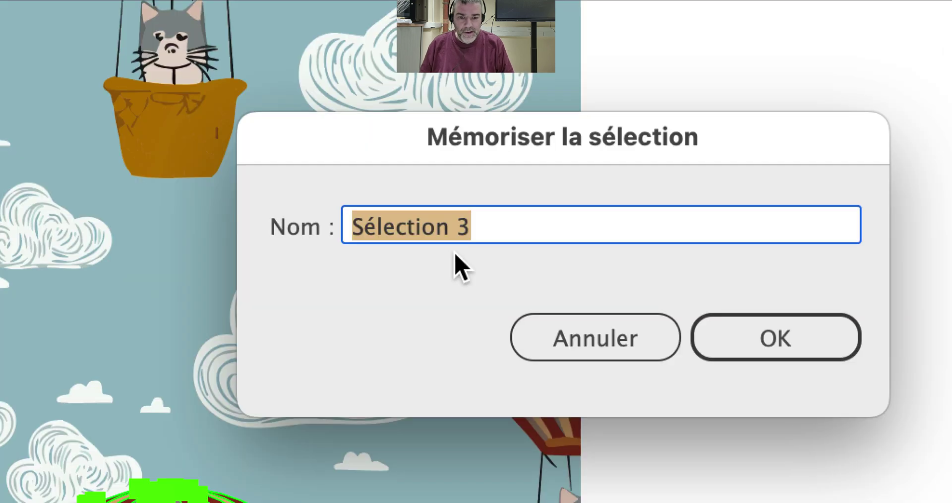
{"action": "type", "text": "première s"}
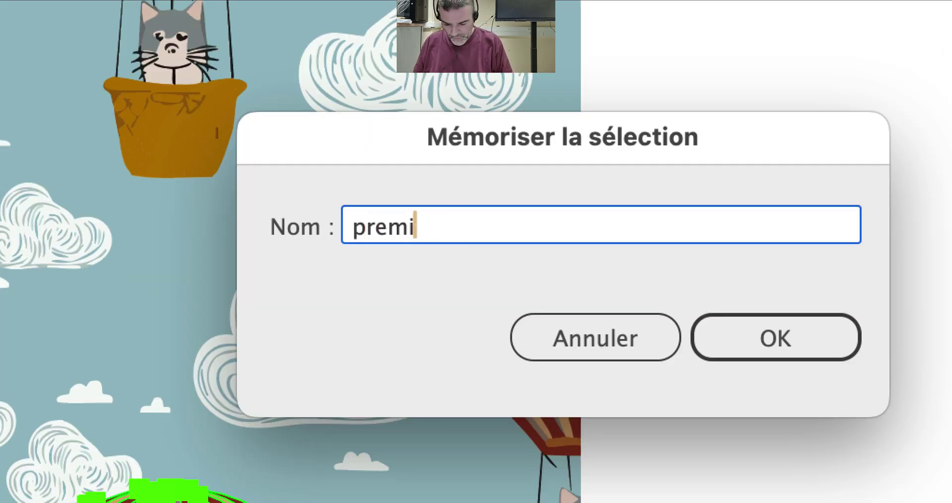
{"action": "type", "text": "élection"}
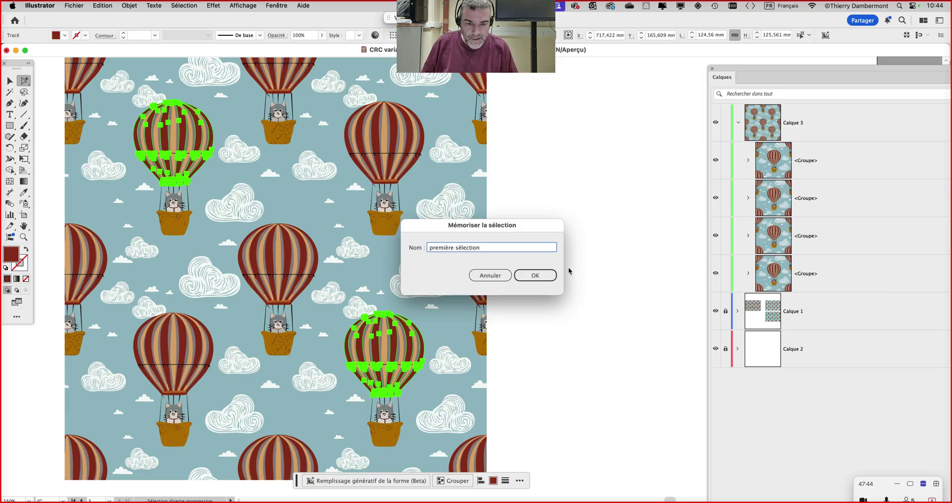
{"action": "key", "text": "Return"}
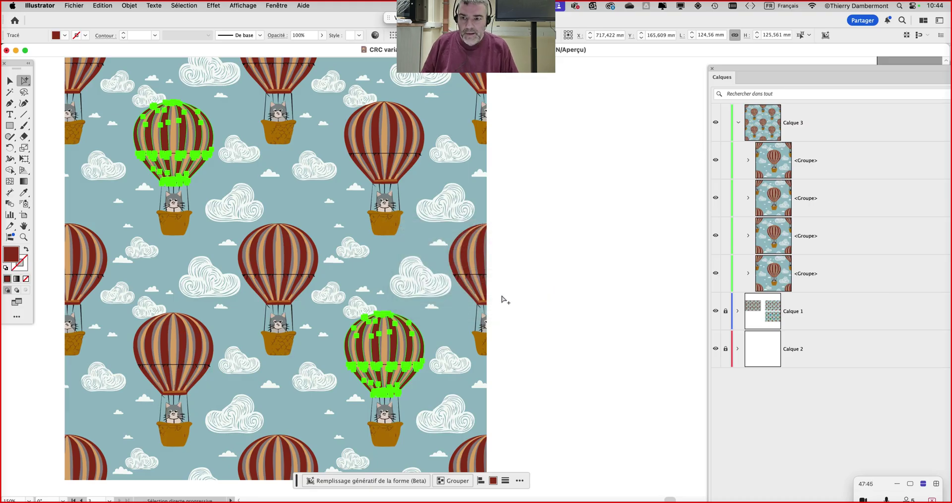
Clear the selection and reselect the stripes of both balloons by recalling the saved "première sélection".
{"action": "left_click", "coordinate": [606, 150]}
{"action": "left_click", "coordinate": [182, 5]}
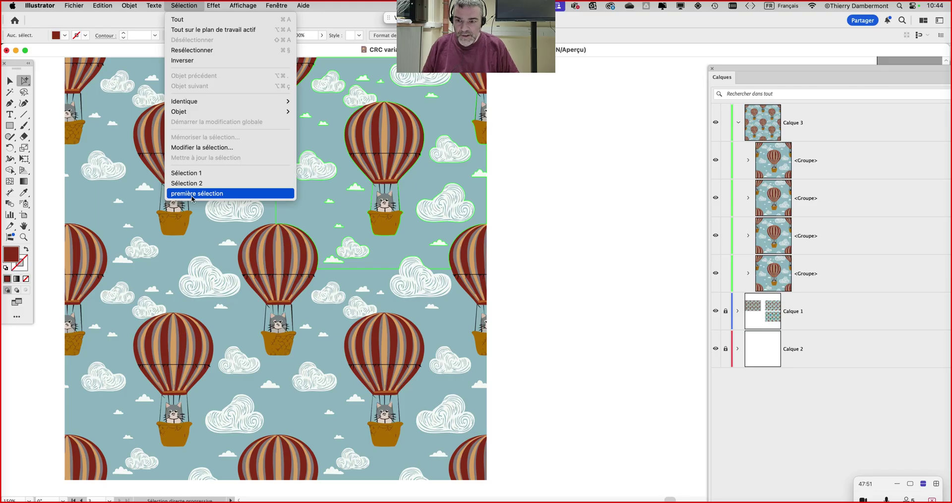
{"action": "left_click", "coordinate": [193, 194]}
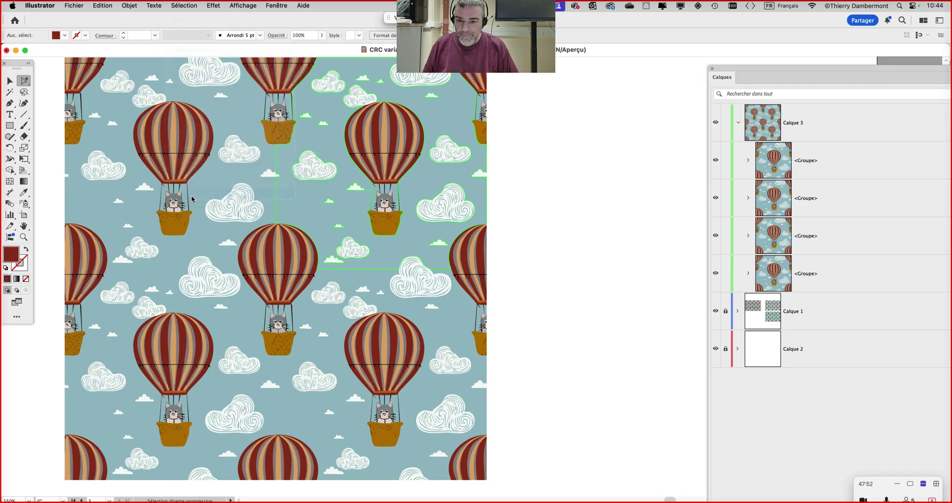
Show the Swatches panel (Nuancier), shrink it, and place it beside the pattern.
{"action": "left_click", "coordinate": [289, 7]}
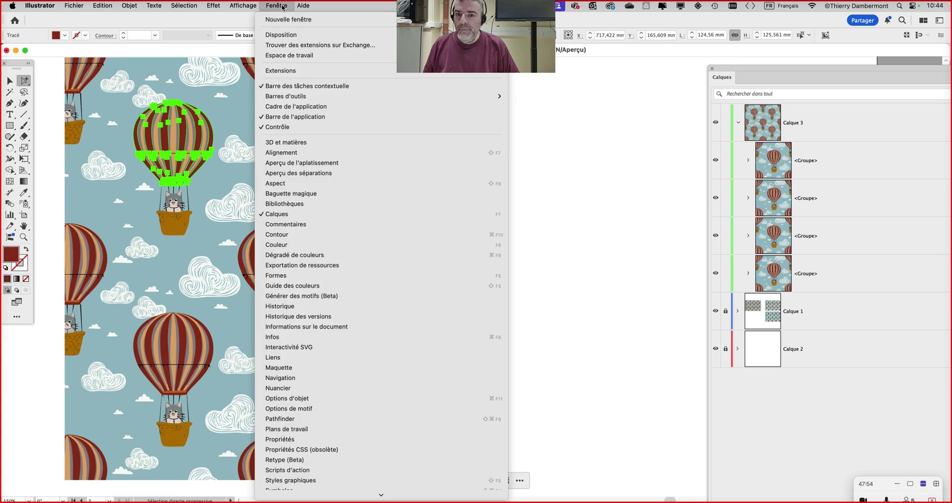
{"action": "left_click", "coordinate": [329, 387]}
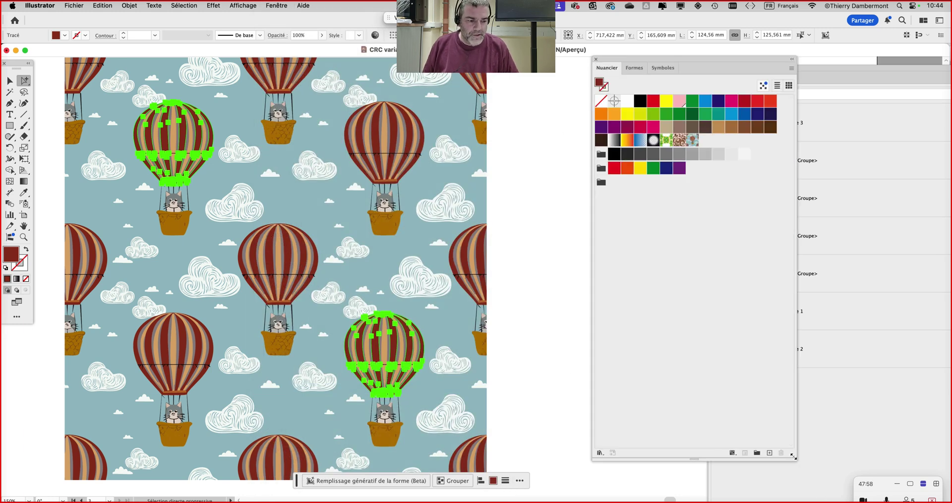
{"action": "left_click_drag", "start_coordinate": [793, 458], "coordinate": [762, 237]}
{"action": "left_click_drag", "start_coordinate": [624, 60], "coordinate": [536, 89]}
Start a new global process-colour swatch from the selected dark red and name it "couleur pour première sélection".
{"action": "left_click", "coordinate": [671, 96]}
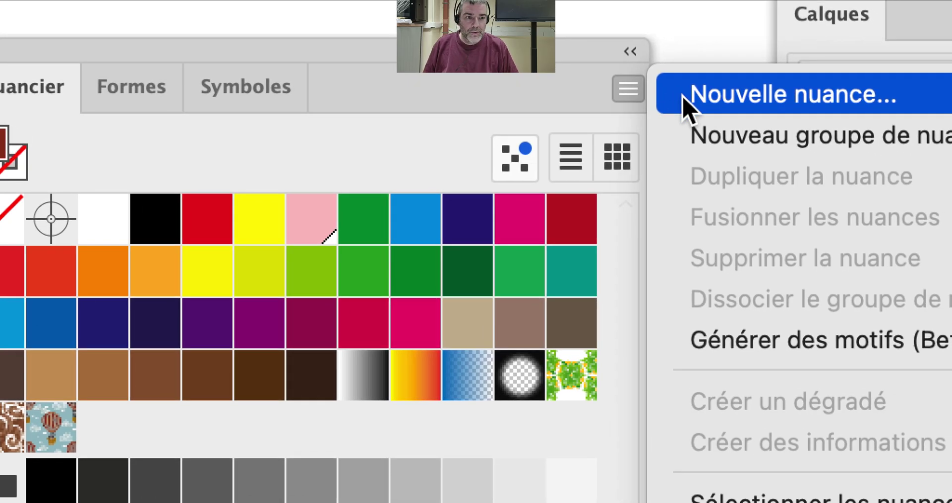
{"action": "left_click", "coordinate": [731, 102]}
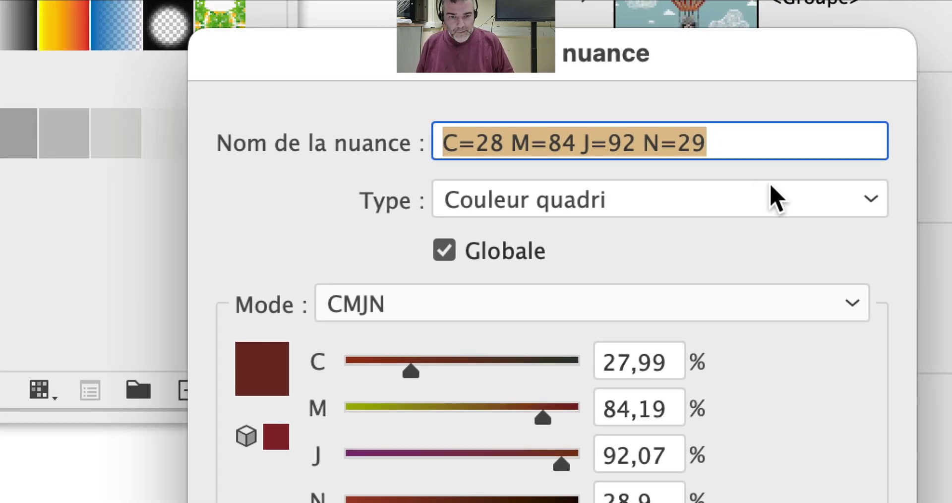
{"action": "type", "text": "couleu"}
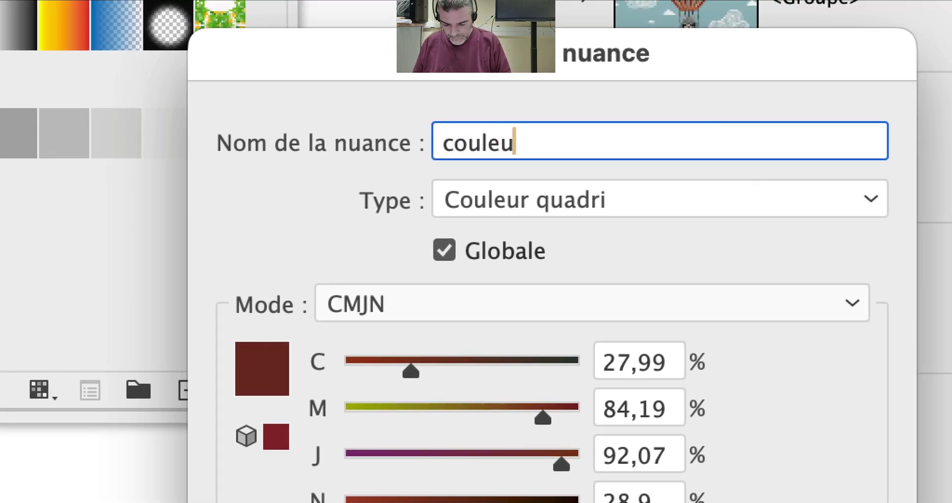
{"action": "type", "text": "r pour première"}
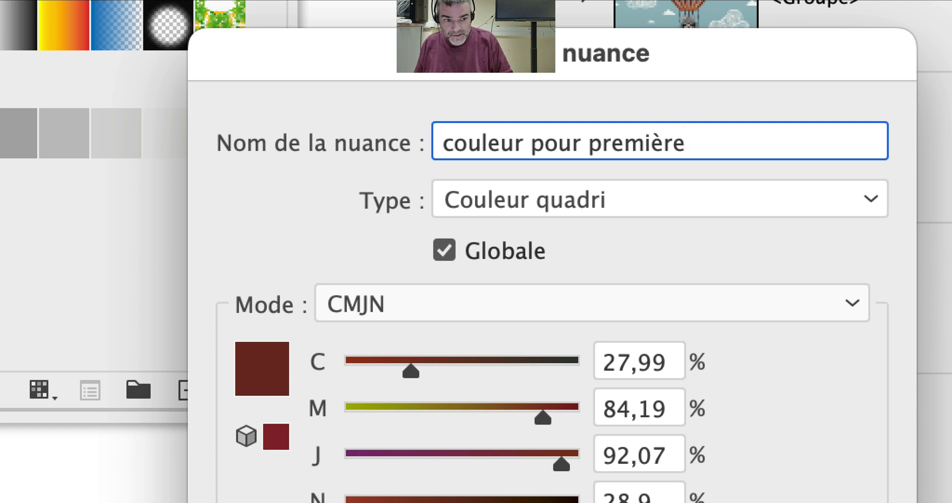
{"action": "type", "text": "sélection"}
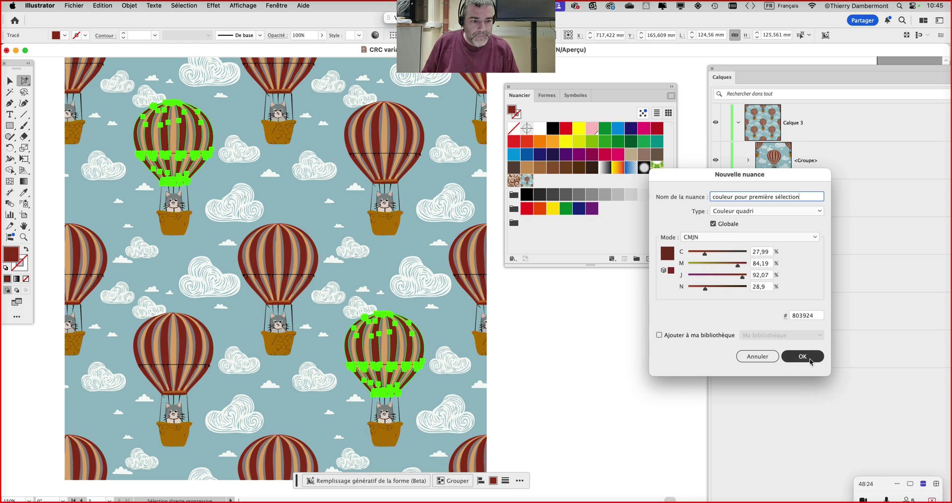
Switch the new swatch to RVB mode, set its green value to 224, create it, and clear the selection.
{"action": "left_click", "coordinate": [713, 237]}
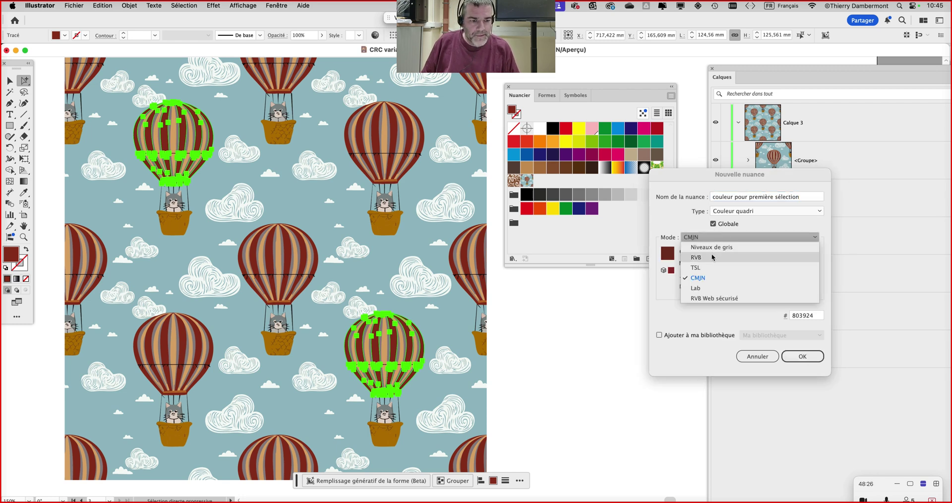
{"action": "left_click", "coordinate": [714, 257]}
{"action": "left_click", "coordinate": [741, 270]}
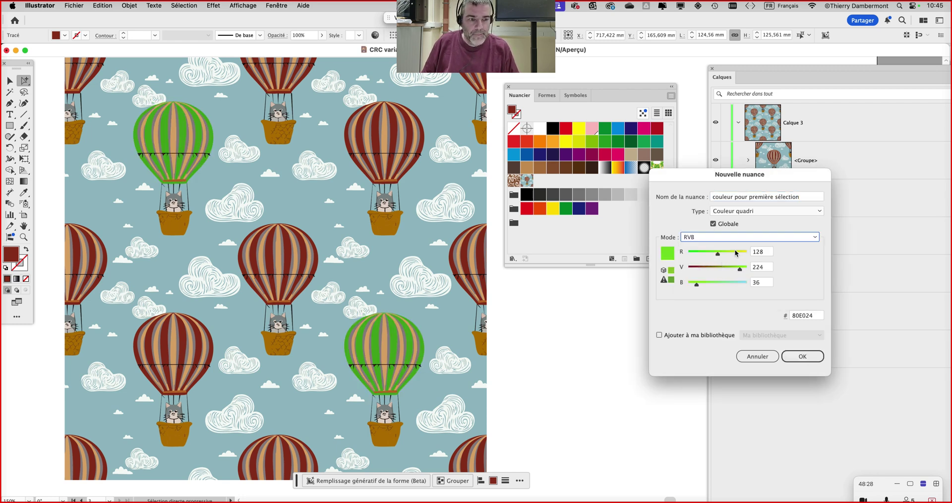
{"action": "left_click", "coordinate": [804, 356]}
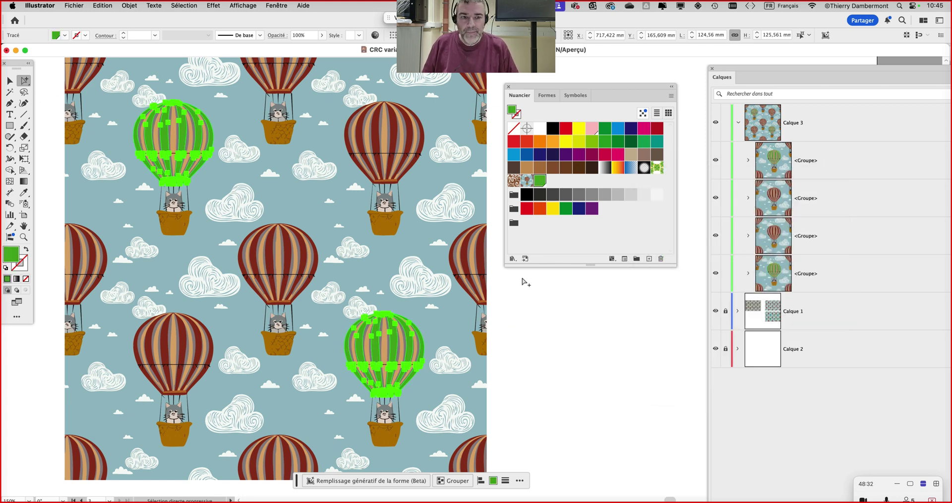
{"action": "left_click", "coordinate": [526, 293]}
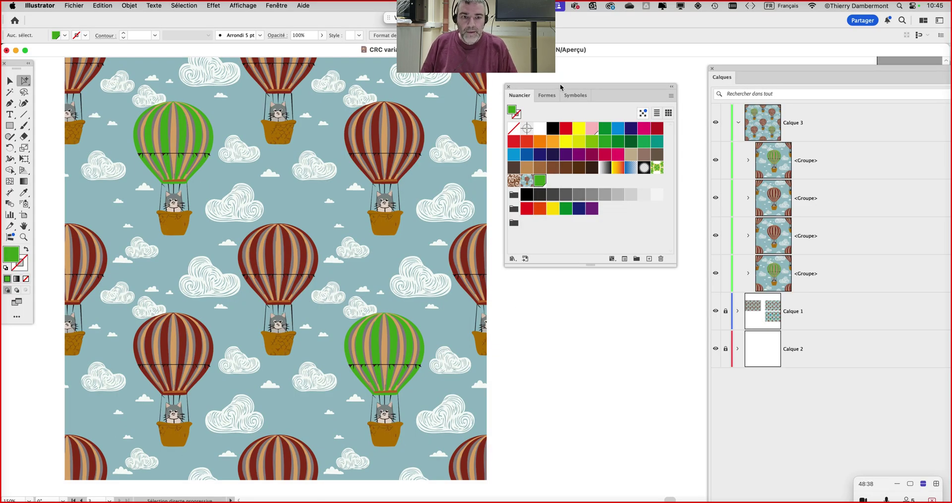
Move the Swatches panel aside and select the upper dark red stripes of the lower dark red balloon.
{"action": "left_click_drag", "start_coordinate": [561, 87], "coordinate": [608, 86]}
{"action": "left_click", "coordinate": [151, 360], "text": "super"}
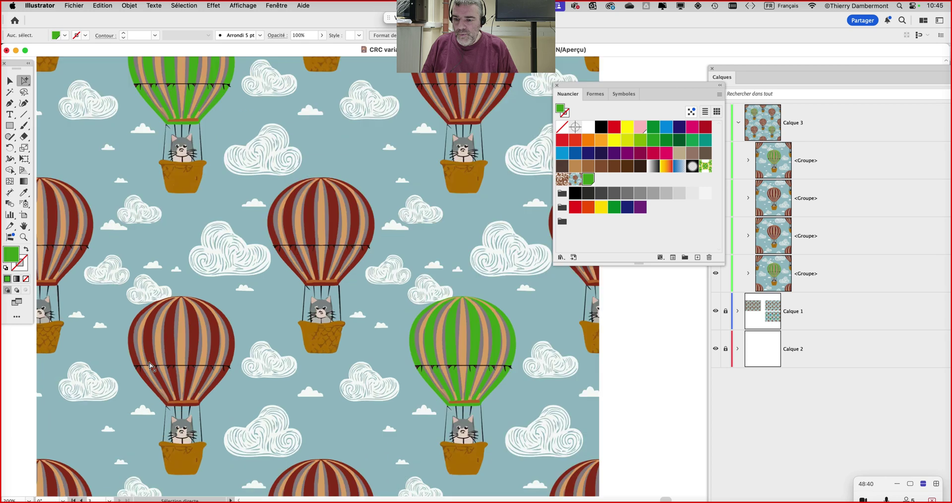
{"action": "left_click", "coordinate": [151, 360], "text": "super"}
{"action": "left_click_drag", "start_coordinate": [128, 275], "coordinate": [126, 148]}
{"action": "left_click", "coordinate": [122, 218]}
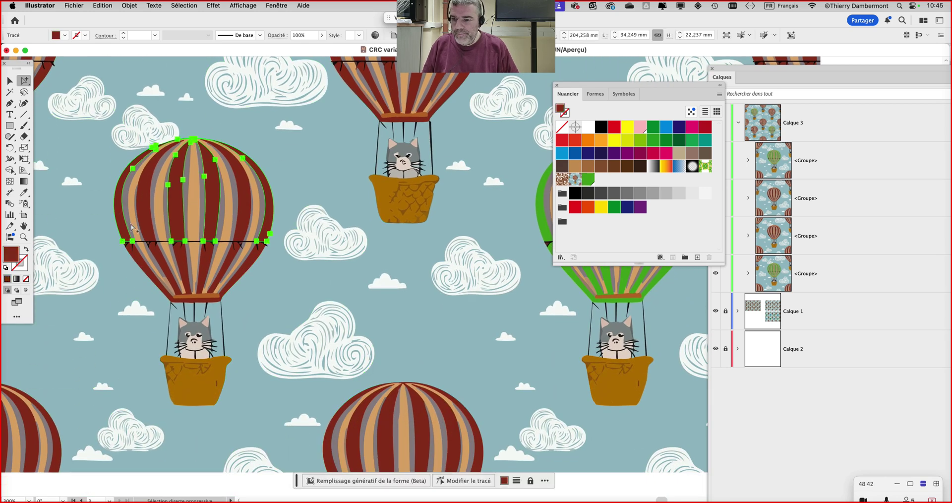
{"action": "left_click", "coordinate": [229, 268], "text": "shift"}
{"action": "left_click", "coordinate": [222, 267], "text": "shift"}
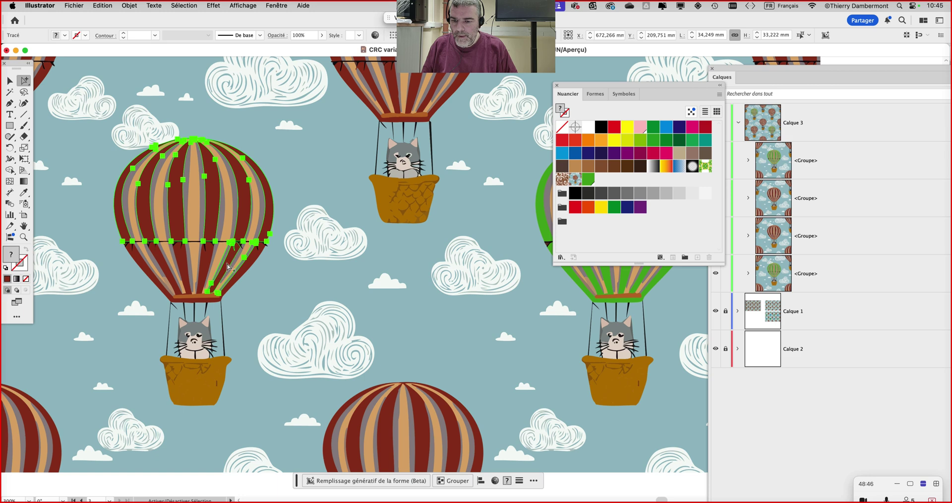
Correct the stray grey stripes in the selection and add the balloon's lower dark red stripes and rim.
{"action": "scroll", "coordinate": [229, 268], "scroll_direction": "up", "scroll_amount": 4}
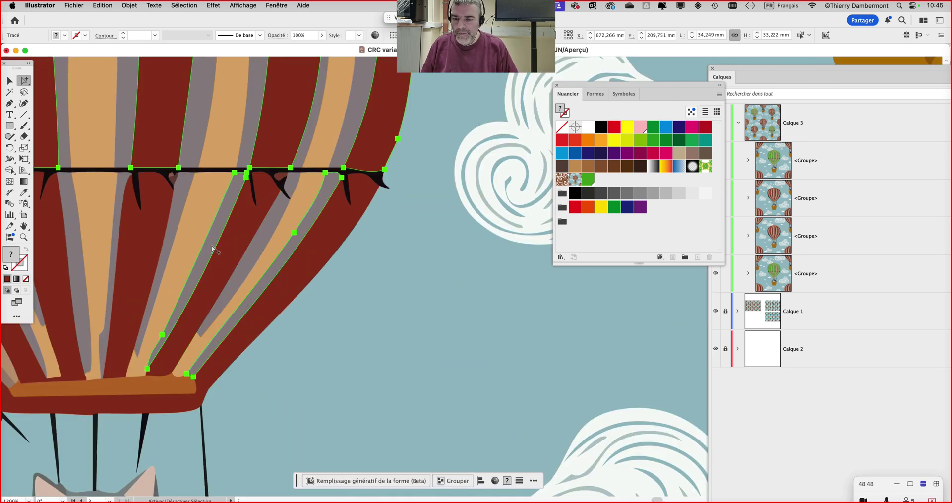
{"action": "left_click", "coordinate": [282, 277]}
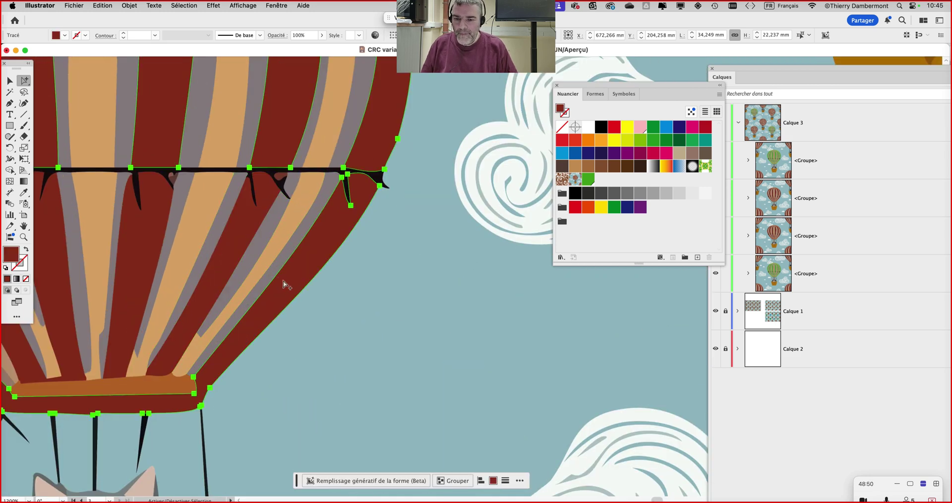
{"action": "scroll", "coordinate": [161, 265], "scroll_direction": "left", "scroll_amount": 10}
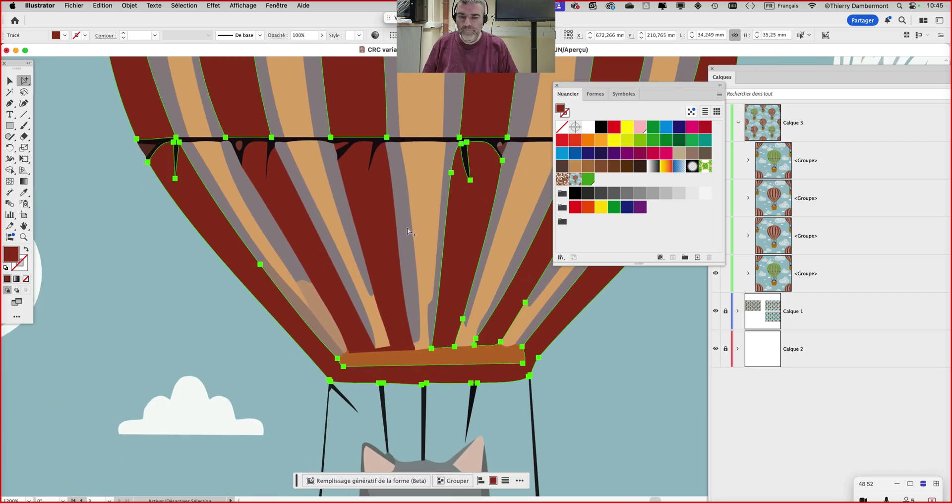
{"action": "left_click", "coordinate": [361, 228], "text": "shift"}
{"action": "scroll", "coordinate": [353, 323], "scroll_direction": "down", "scroll_amount": 3}
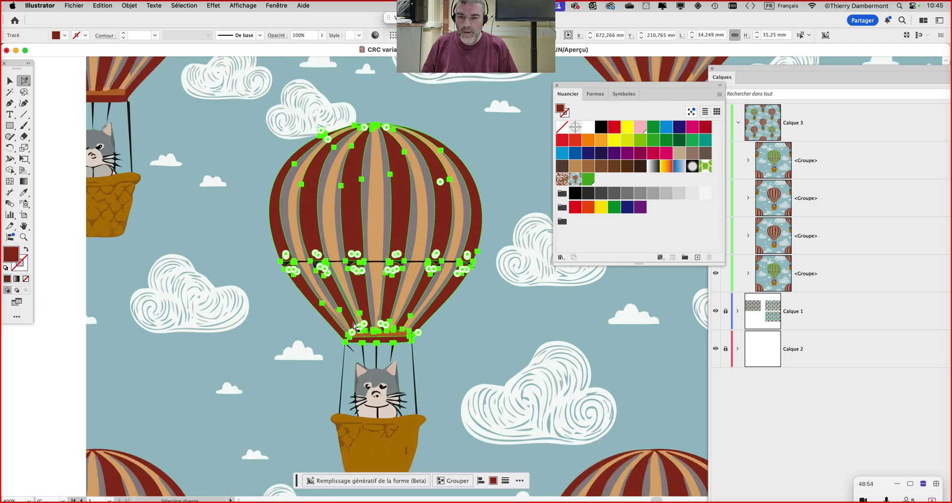
Extend the selection to all dark red stripes of the matching balloon diagonally above, between the green ones.
{"action": "scroll", "coordinate": [353, 323], "scroll_direction": "down", "scroll_amount": 5}
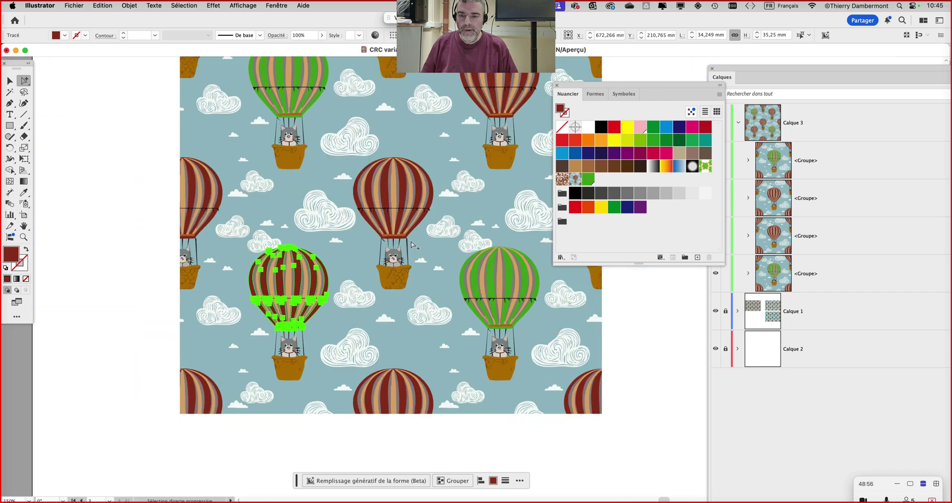
{"action": "scroll", "coordinate": [159, 174], "scroll_direction": "up", "scroll_amount": 6}
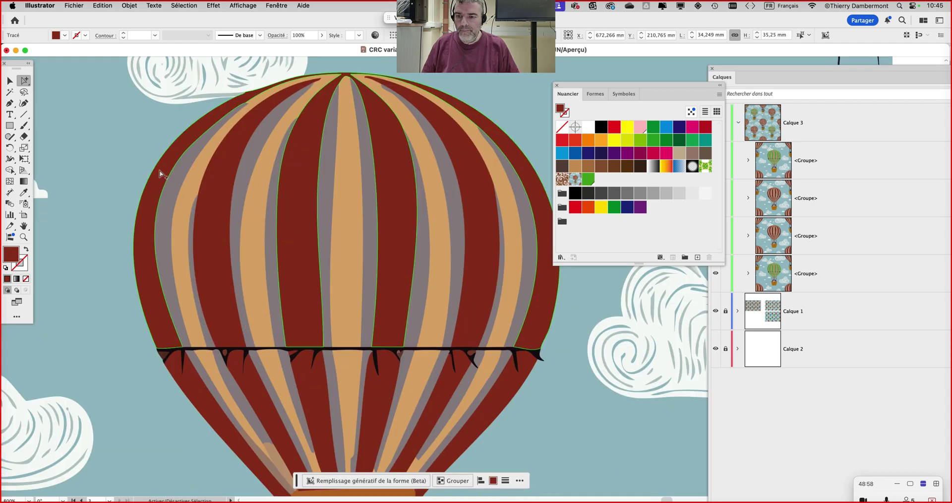
{"action": "key", "text": "super+a"}
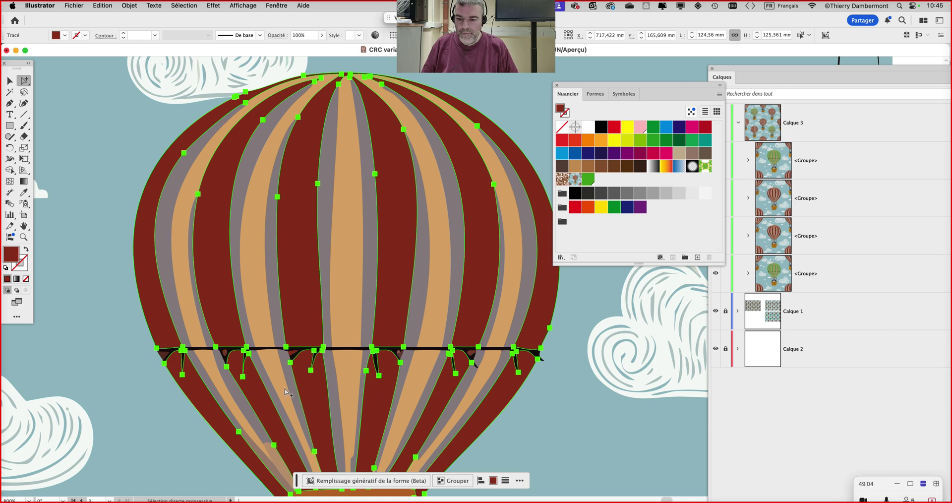
Save the current stripe selection under the name "sélection de la seconde couleur".
{"action": "scroll", "coordinate": [286, 392], "scroll_direction": "down", "scroll_amount": 4}
{"action": "left_click", "coordinate": [185, 6]}
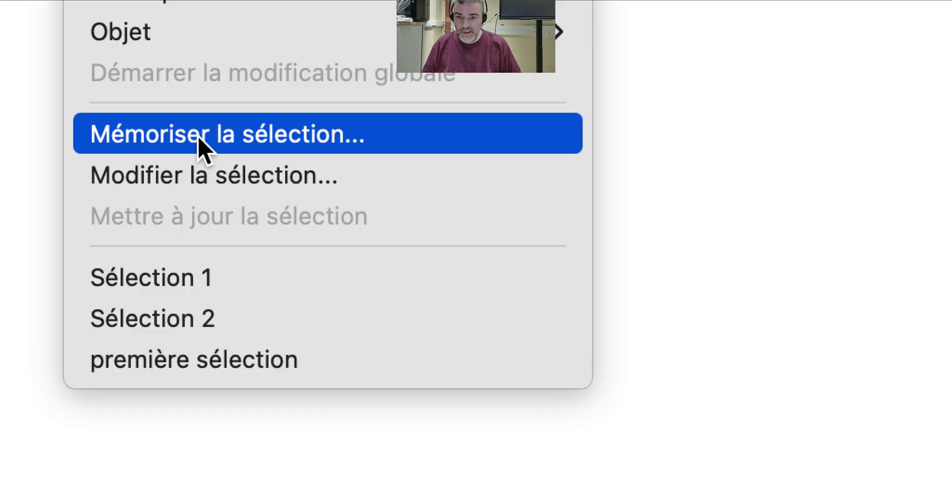
{"action": "left_click", "coordinate": [199, 140]}
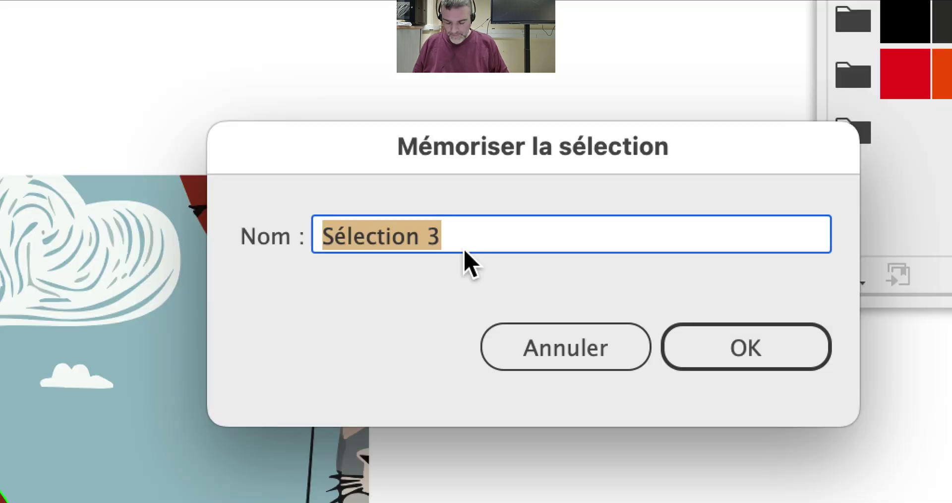
{"action": "type", "text": "sé"}
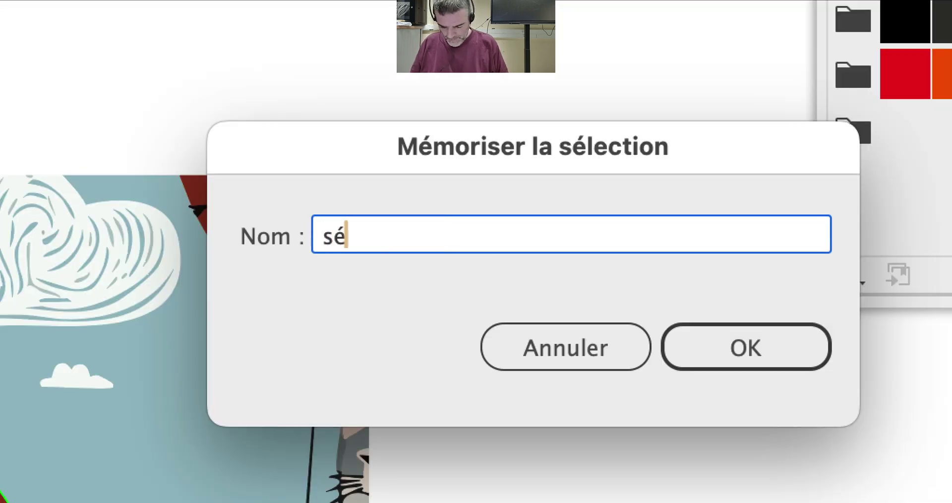
{"action": "type", "text": "lection de la se"}
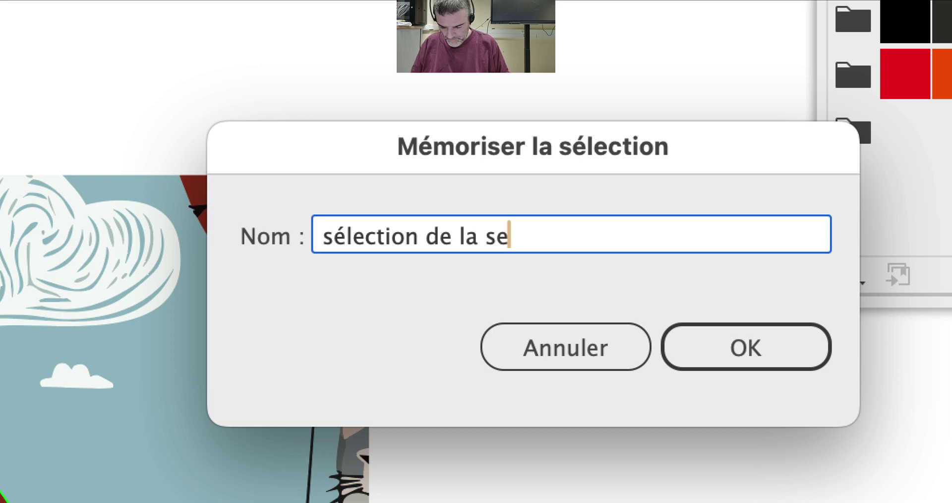
{"action": "type", "text": "conde couleur"}
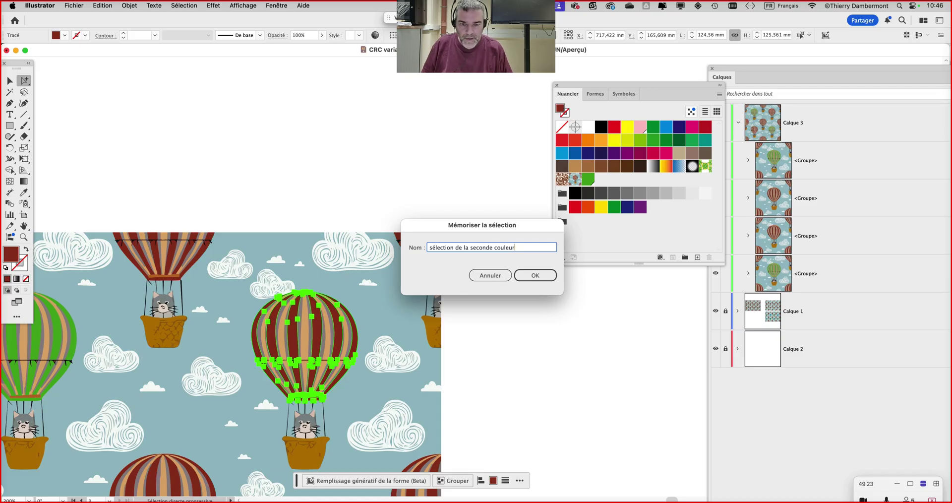
{"action": "left_click", "coordinate": [535, 275]}
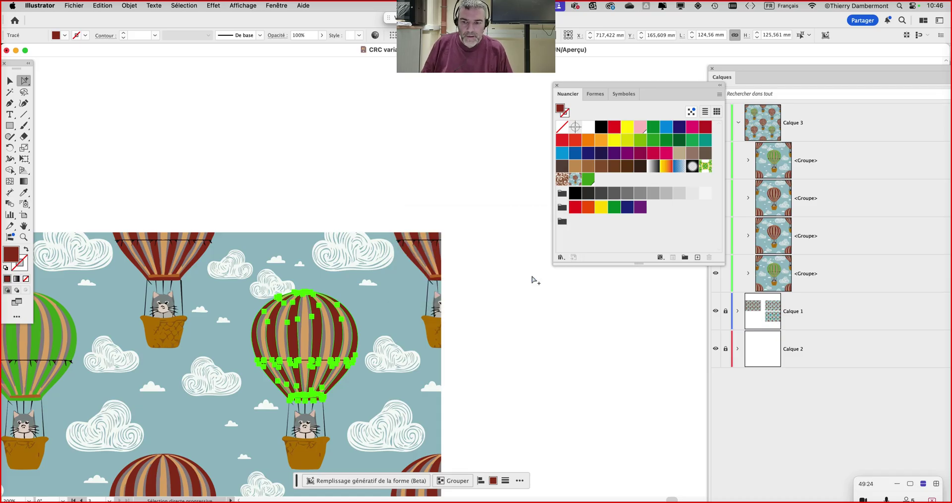
Recall the saved "sélection de la seconde couleur" and check the selected stripes on both balloons.
{"action": "left_click", "coordinate": [184, 5]}
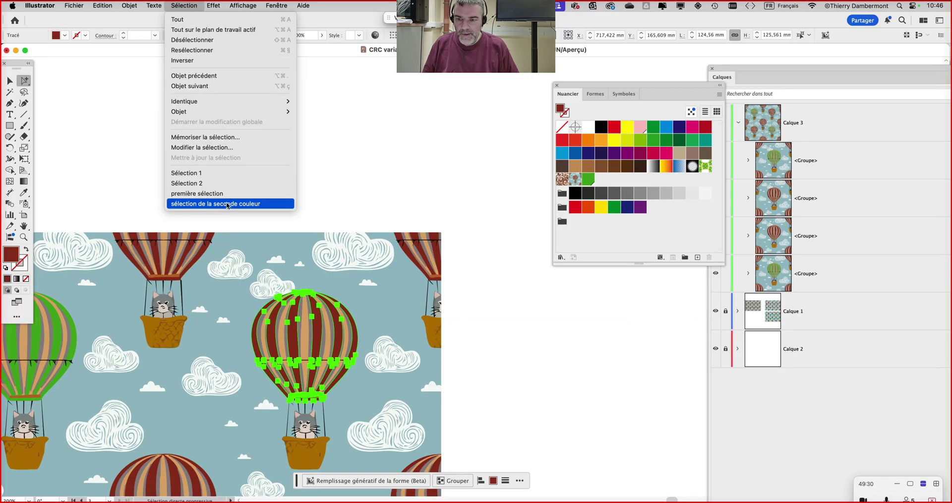
{"action": "left_click", "coordinate": [227, 204]}
{"action": "scroll", "coordinate": [390, 206], "scroll_direction": "down", "scroll_amount": 2}
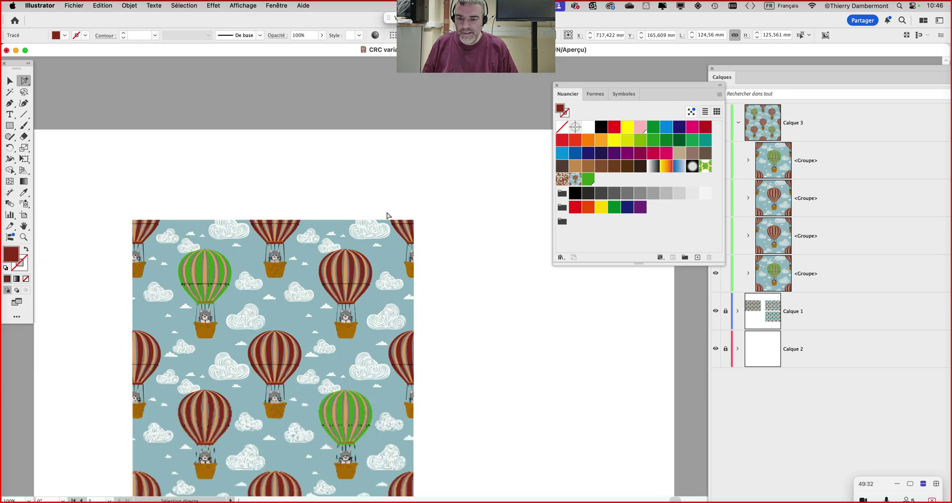
{"action": "left_click_drag", "start_coordinate": [313, 210], "coordinate": [325, 130]}
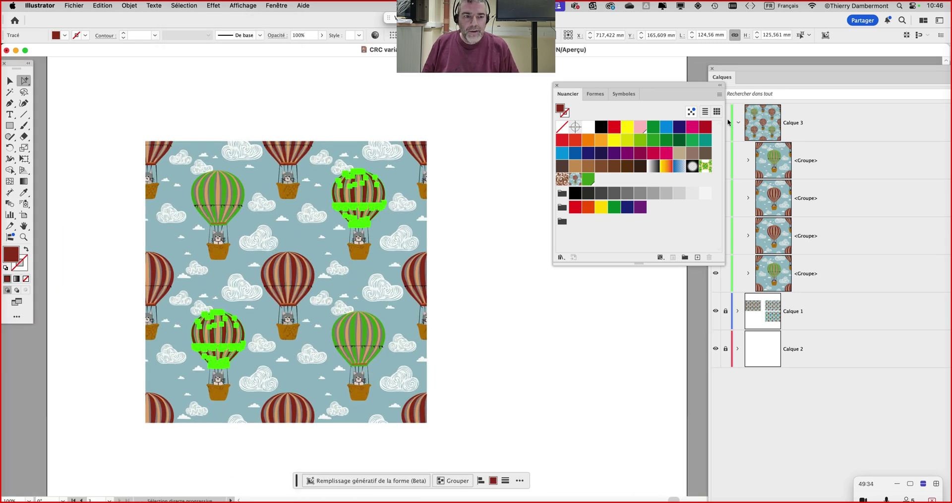
Start a new global process-colour swatch from the selected dark red and name it "couleur pour seconde sélection".
{"action": "left_click", "coordinate": [719, 95]}
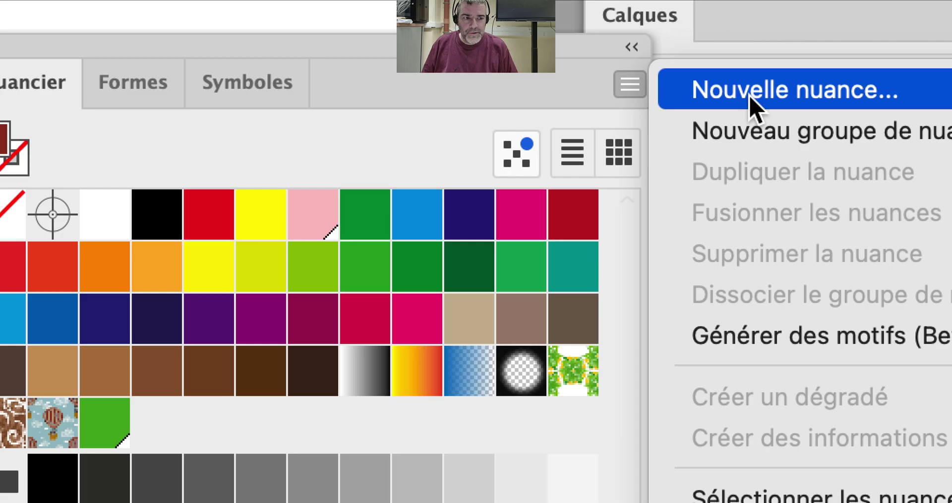
{"action": "left_click", "coordinate": [751, 99]}
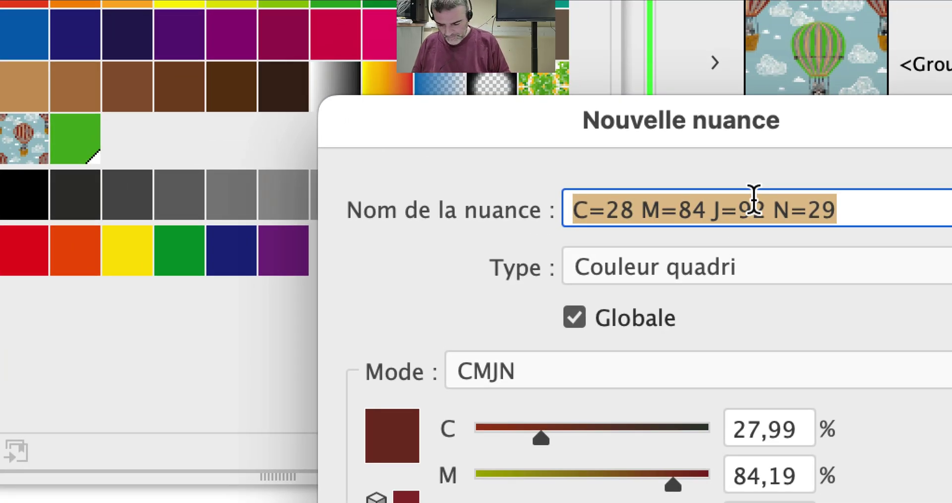
{"action": "type", "text": "couleur pour seco"}
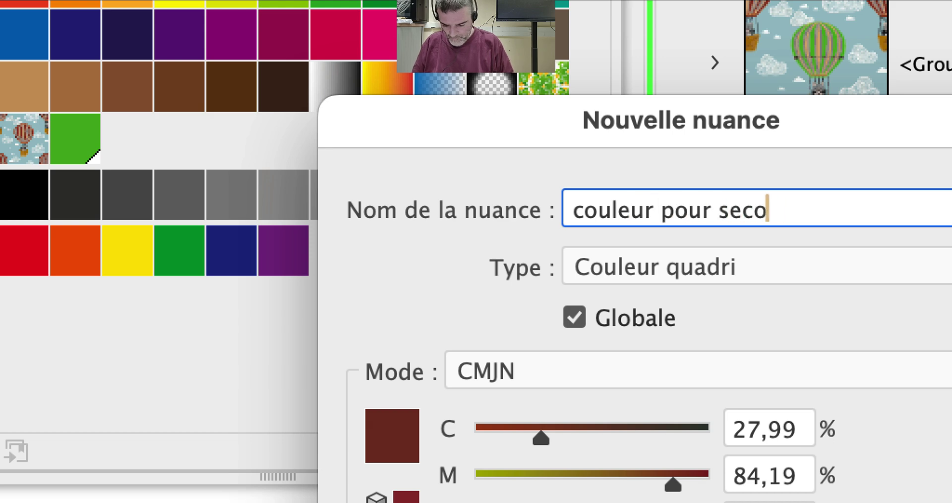
{"action": "type", "text": "nde sélection"}
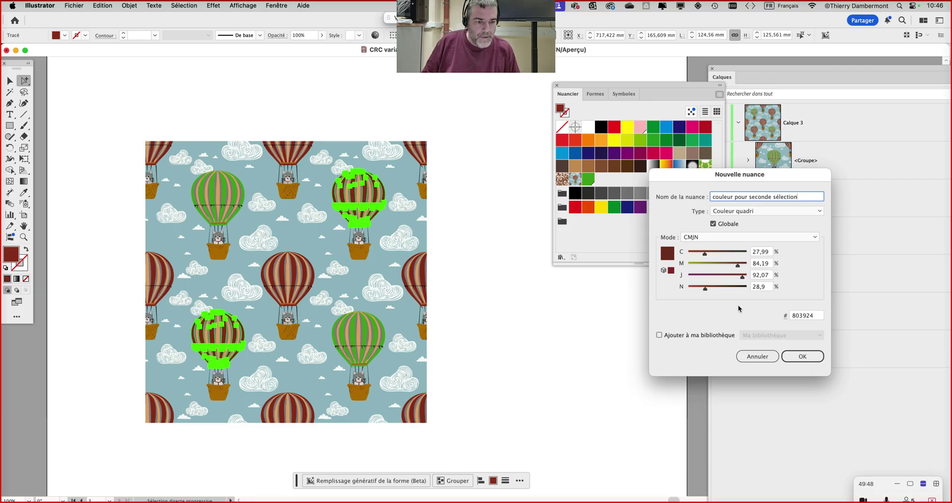
Switch the new swatch to RVB mode, set its blue value to 216, create it, and deselect the stripes.
{"action": "left_click", "coordinate": [710, 238]}
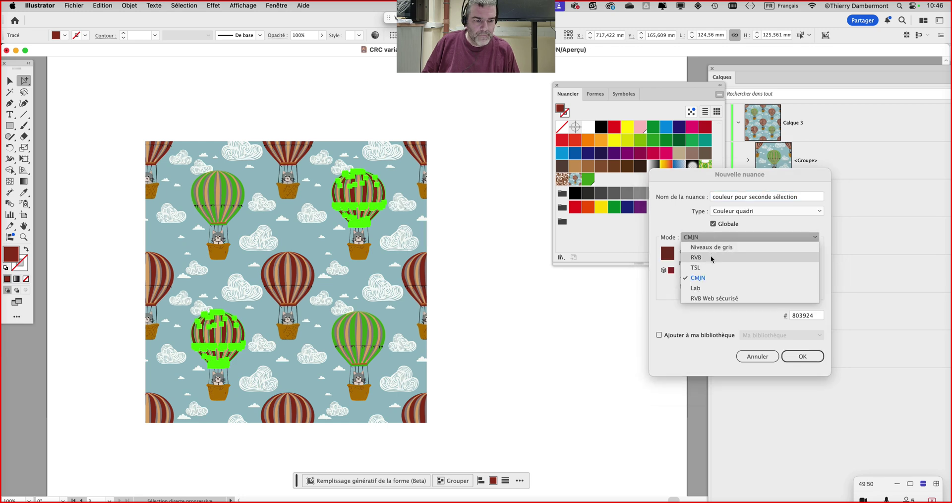
{"action": "left_click", "coordinate": [712, 258]}
{"action": "left_click", "coordinate": [738, 284]}
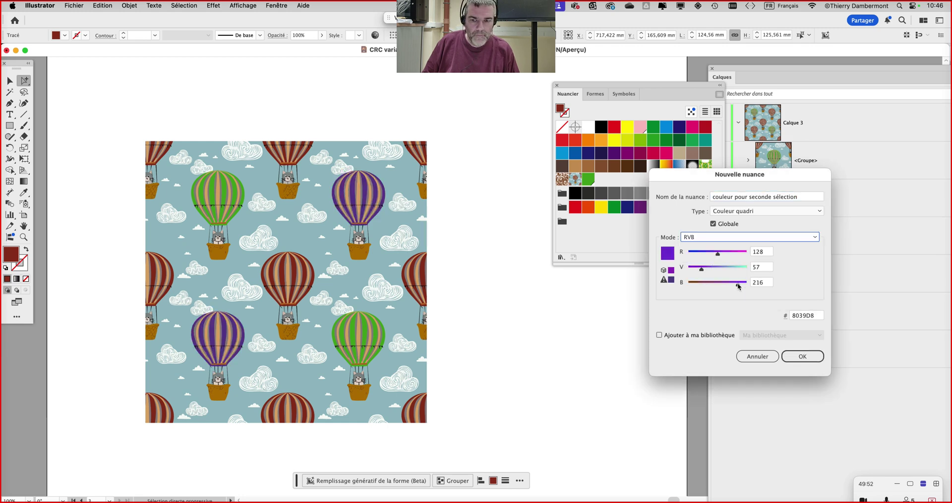
{"action": "left_click", "coordinate": [803, 356]}
{"action": "left_click", "coordinate": [483, 325]}
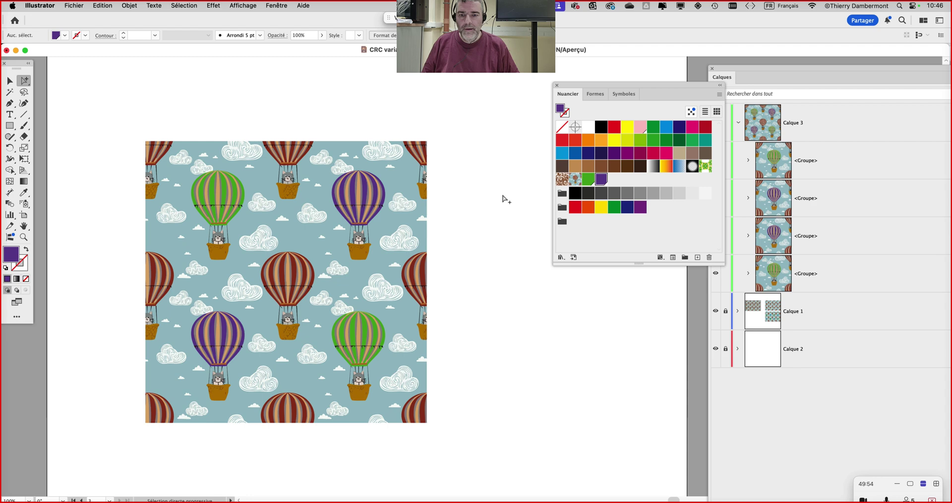
Save the document as a new Illustrator file in the same folder, adding "étape 1 -" before the existing name.
{"action": "scroll", "coordinate": [482, 207], "scroll_direction": "down", "scroll_amount": 1}
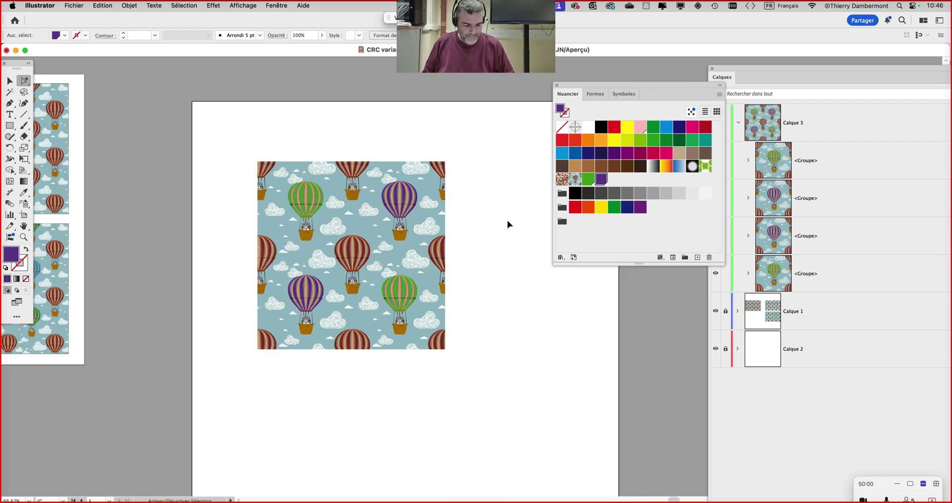
{"action": "left_click", "coordinate": [73, 6]}
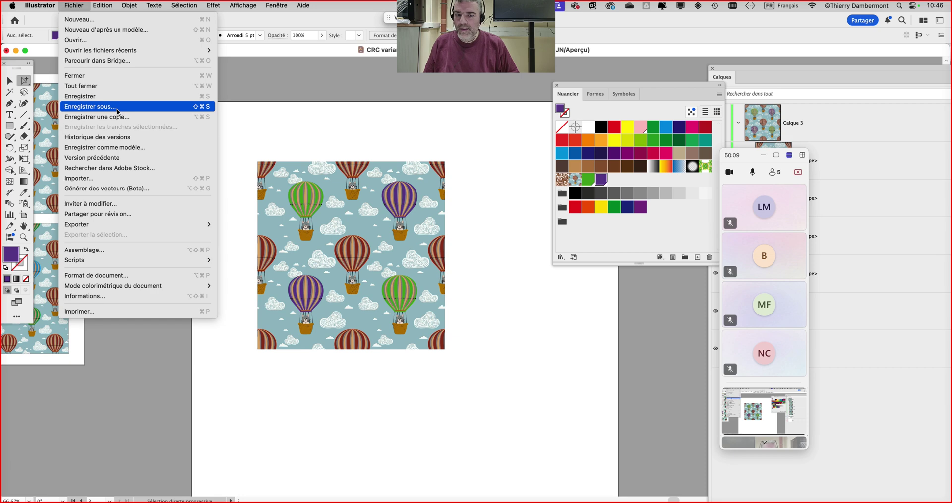
{"action": "left_click", "coordinate": [117, 106]}
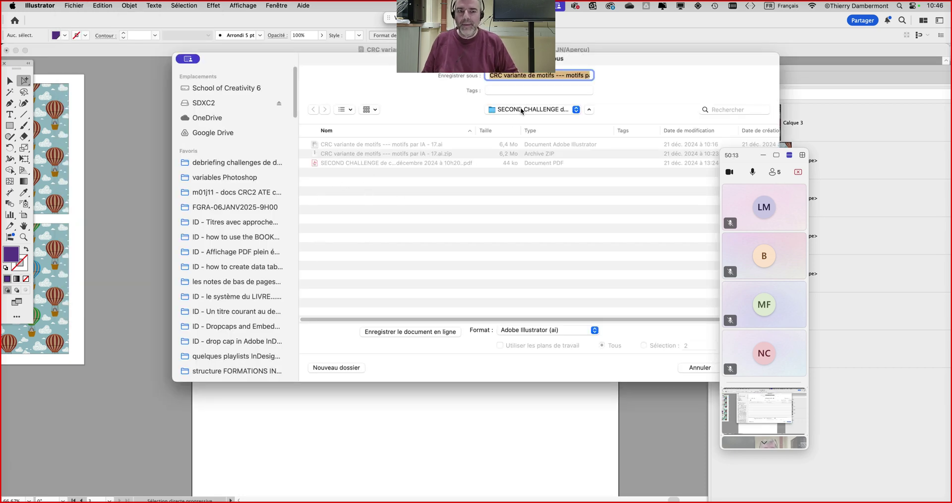
{"action": "left_click", "coordinate": [491, 75]}
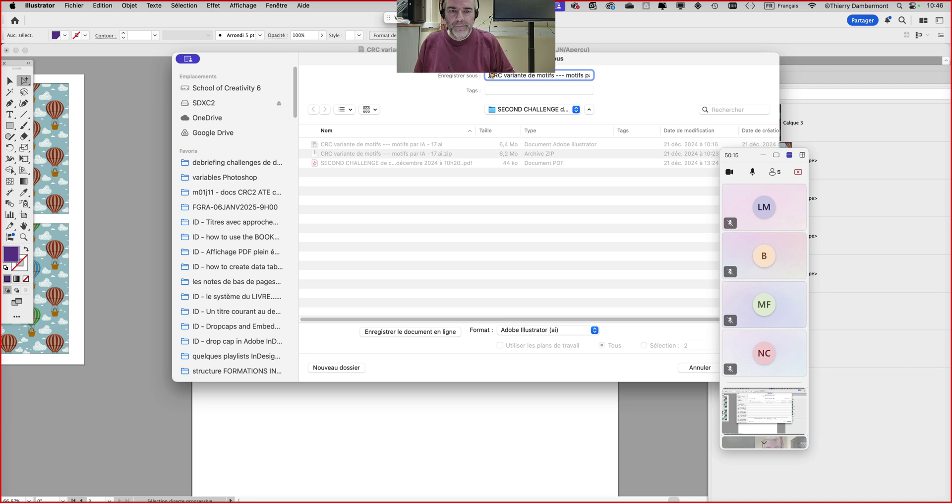
{"action": "type", "text": "étape 1 -"}
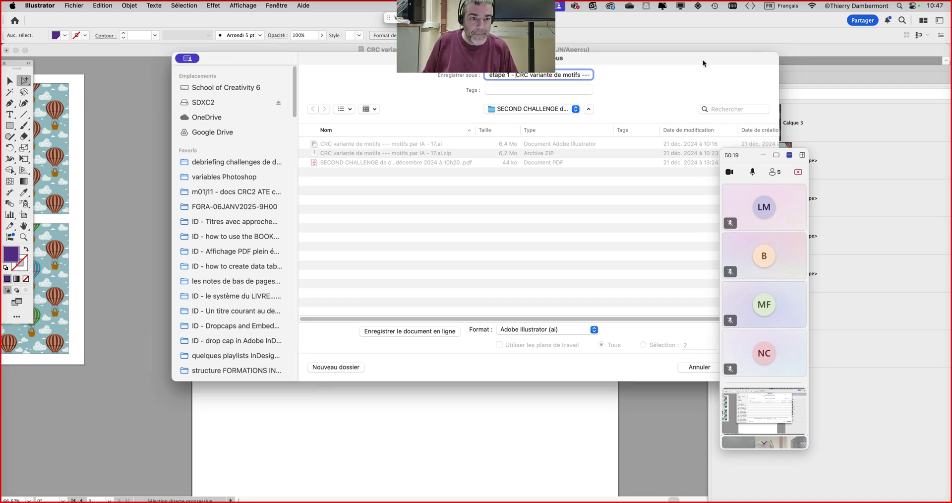
{"action": "left_click_drag", "start_coordinate": [703, 59], "coordinate": [586, 58]}
{"action": "left_click", "coordinate": [631, 366]}
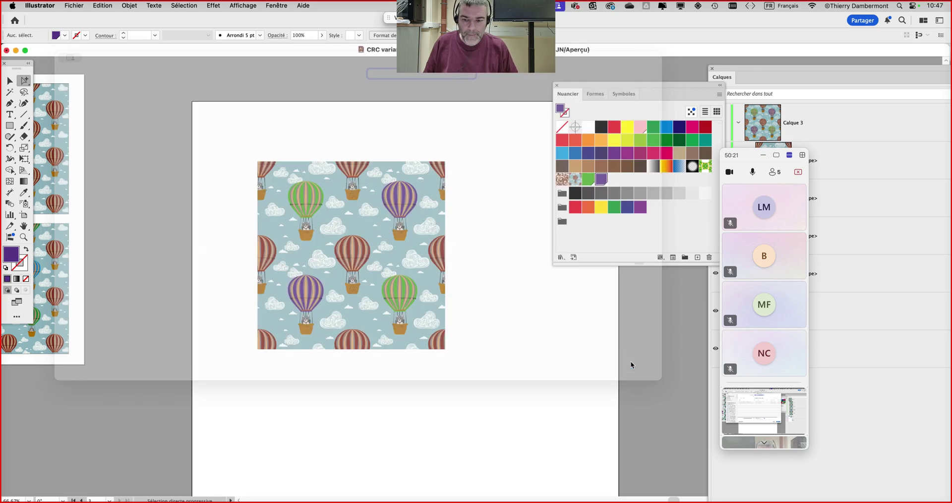
{"action": "left_click", "coordinate": [601, 376]}
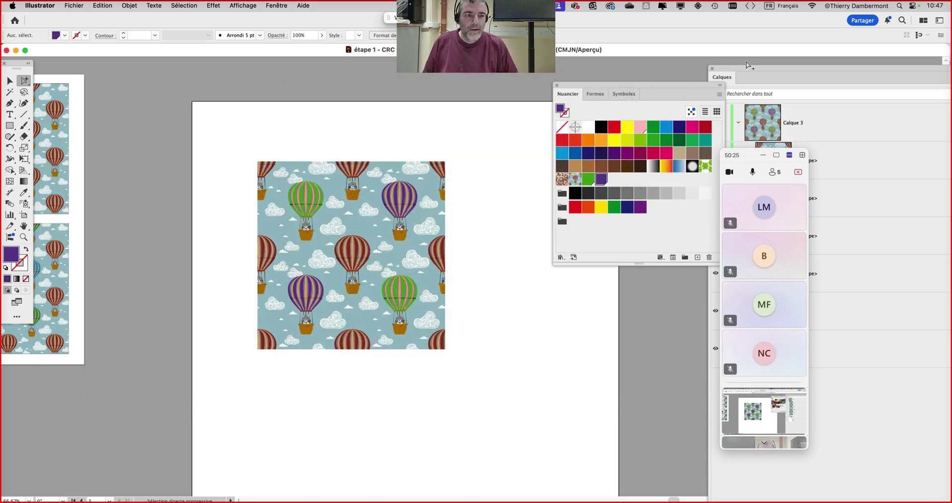
Move the Swatches panel clear of the Layers panel and activate the Selection tool.
{"action": "left_click_drag", "start_coordinate": [608, 88], "coordinate": [566, 86]}
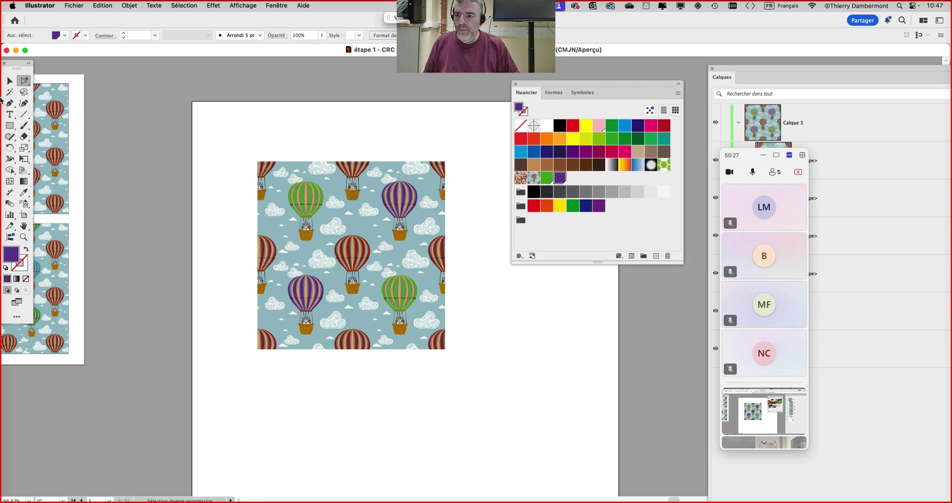
{"action": "left_click", "coordinate": [10, 81]}
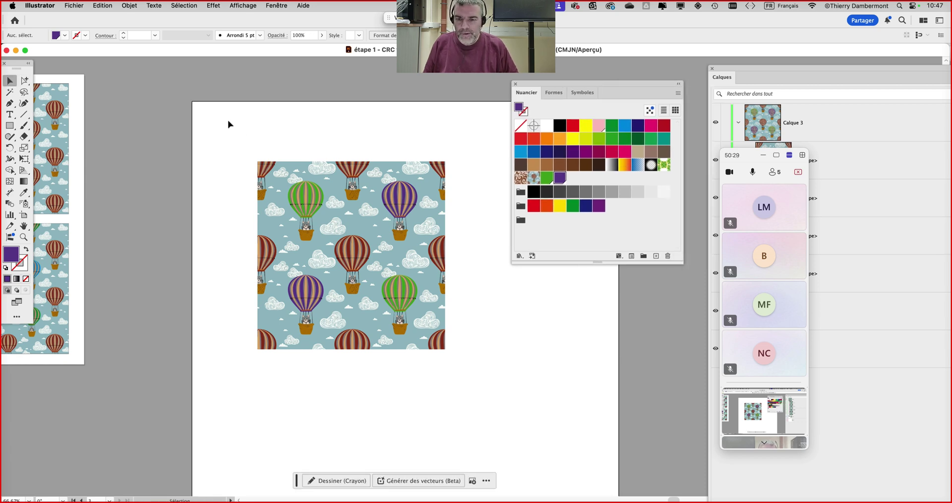
Save the whole recoloured green-and-purple balloon tile as a new pattern swatch and deselect the tile.
{"action": "left_click_drag", "start_coordinate": [223, 119], "coordinate": [489, 418]}
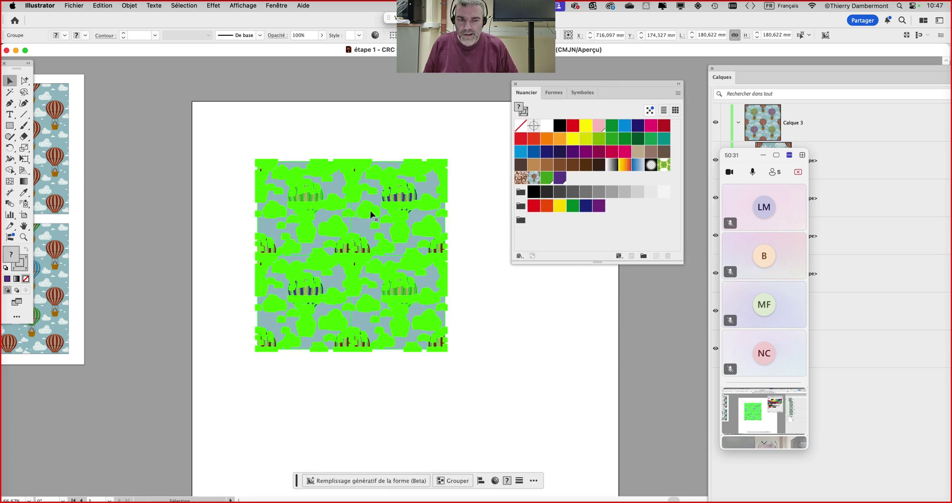
{"action": "left_click_drag", "start_coordinate": [370, 210], "coordinate": [569, 183]}
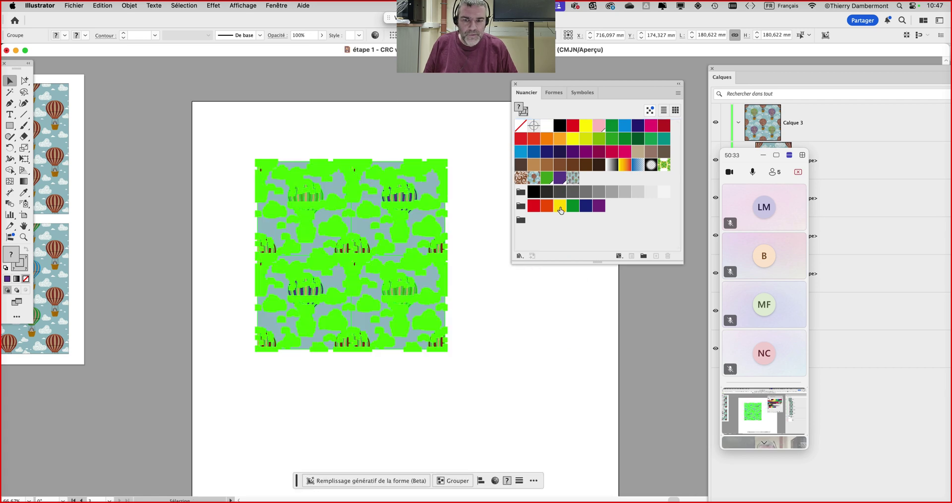
{"action": "left_click", "coordinate": [496, 305]}
Create a new, nearly square artboard in the empty area right of the recoloured tile's artboard.
{"action": "key", "text": "super+minus"}
{"action": "key", "text": "super+minus"}
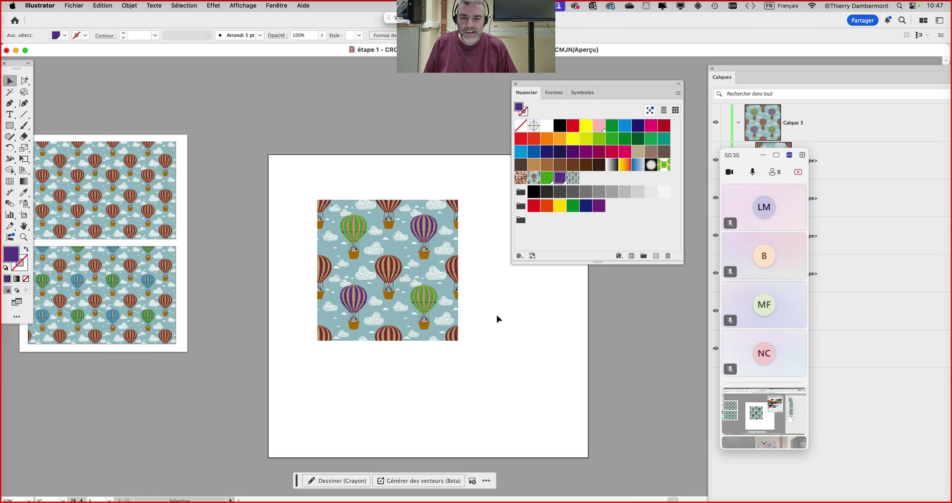
{"action": "left_click_drag", "start_coordinate": [495, 318], "coordinate": [140, 185]}
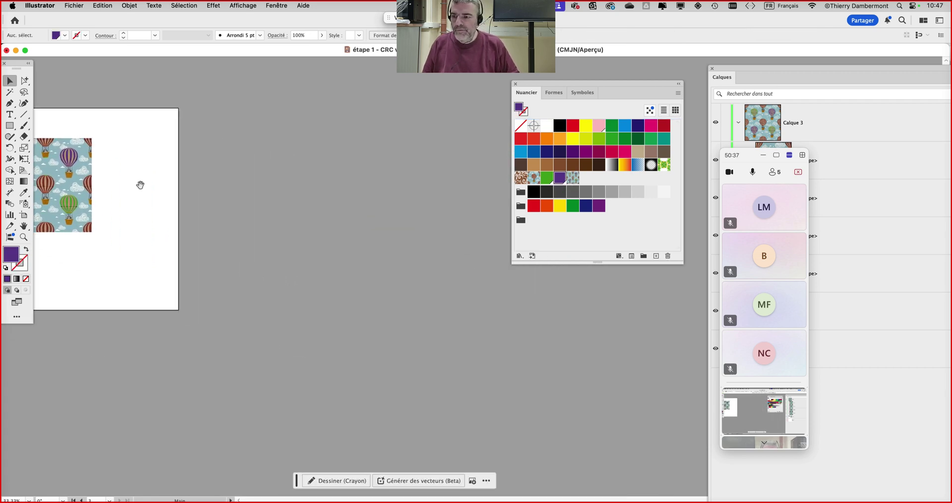
{"action": "left_click", "coordinate": [20, 219]}
{"action": "left_click_drag", "start_coordinate": [206, 109], "coordinate": [561, 457]}
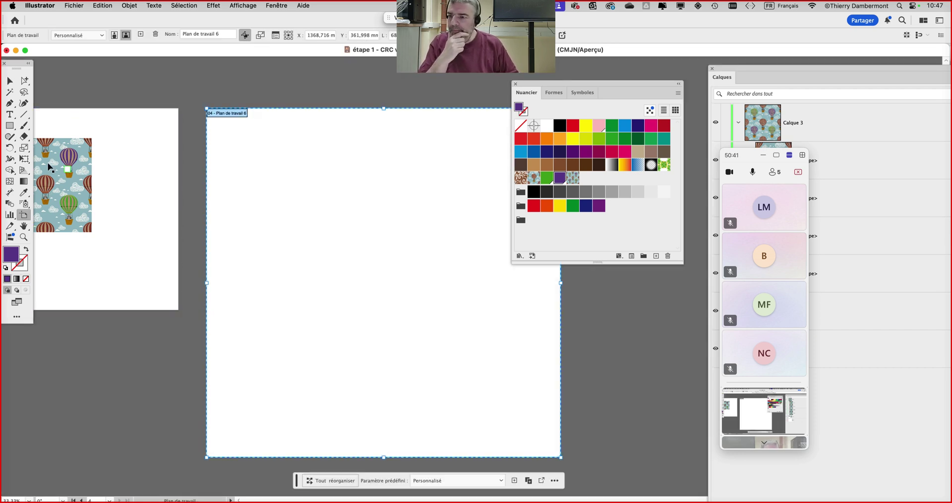
Draw a hexagon about 430 × 478 mm on the new artboard, fill it with the new balloon pattern swatch, and deselect it.
{"action": "left_click", "coordinate": [10, 126]}
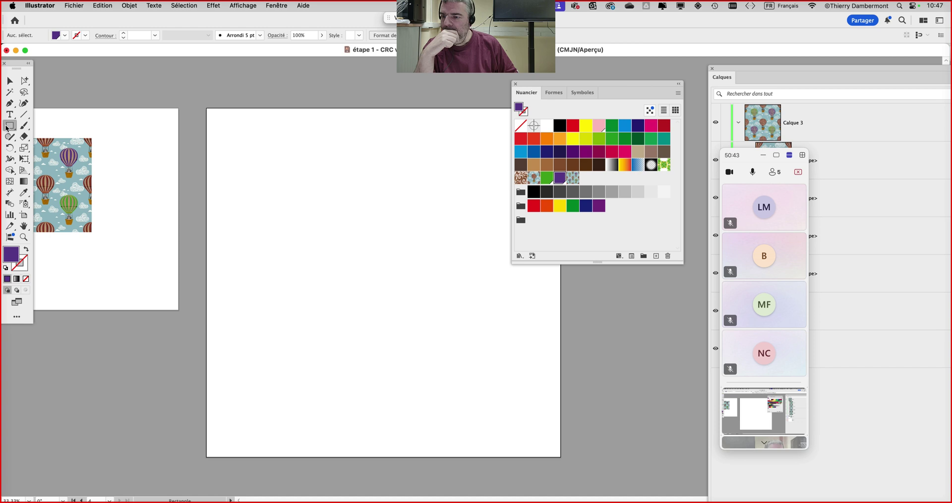
{"action": "left_click_drag", "start_coordinate": [7, 128], "coordinate": [45, 159]}
{"action": "left_click_drag", "start_coordinate": [393, 267], "coordinate": [504, 322]}
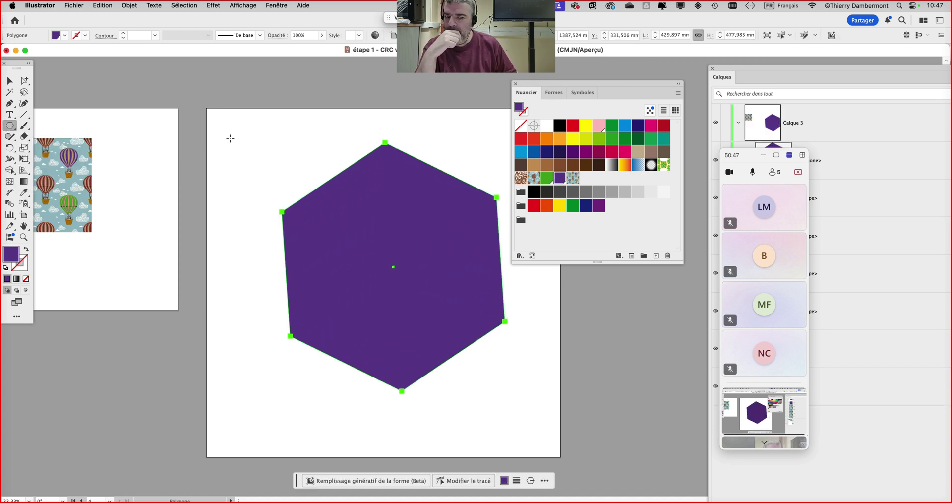
{"action": "left_click", "coordinate": [573, 178]}
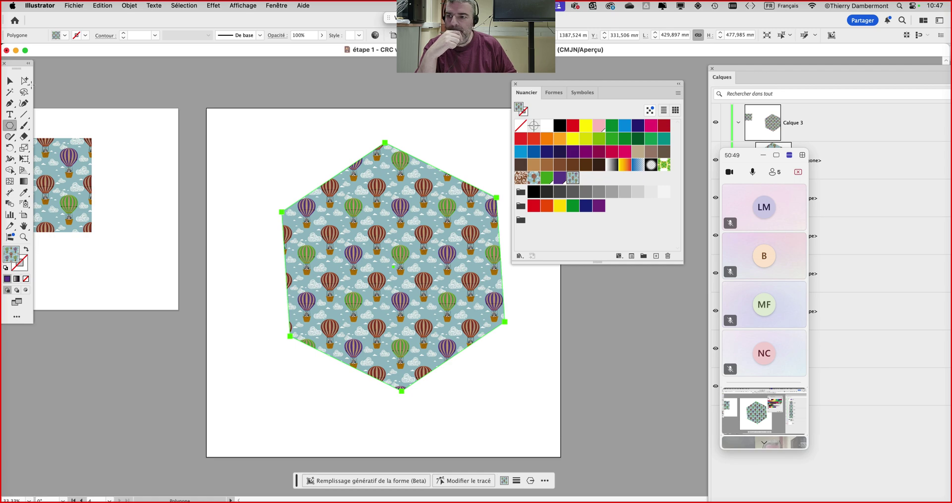
{"action": "left_click", "coordinate": [10, 81]}
{"action": "key", "text": "super+shift+a"}
Move the Swatches panel clear of the hexagon and examine how the balloon pattern repeats across it, in close-up and overall.
{"action": "key", "text": "super+equal"}
{"action": "key", "text": "super+equal"}
{"action": "key", "text": "super+equal"}
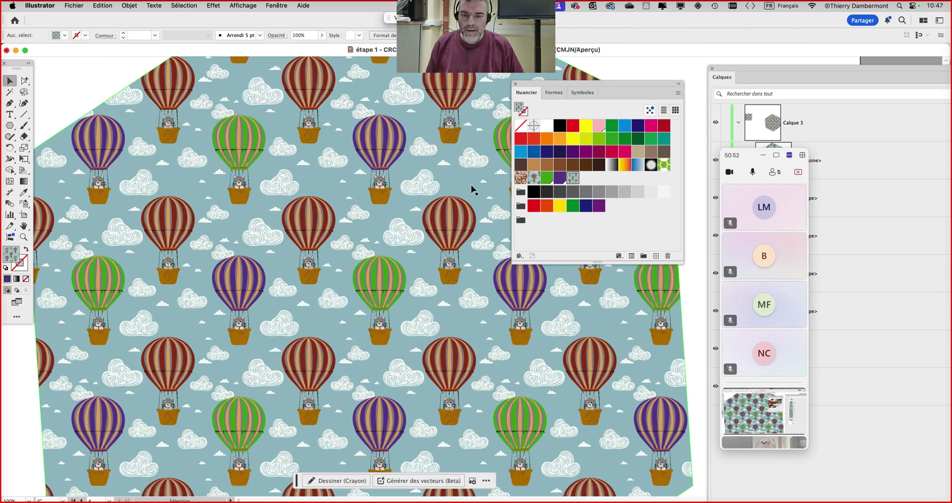
{"action": "left_click_drag", "start_coordinate": [560, 86], "coordinate": [723, 32]}
{"action": "scroll", "coordinate": [360, 214], "scroll_direction": "up", "scroll_amount": 2}
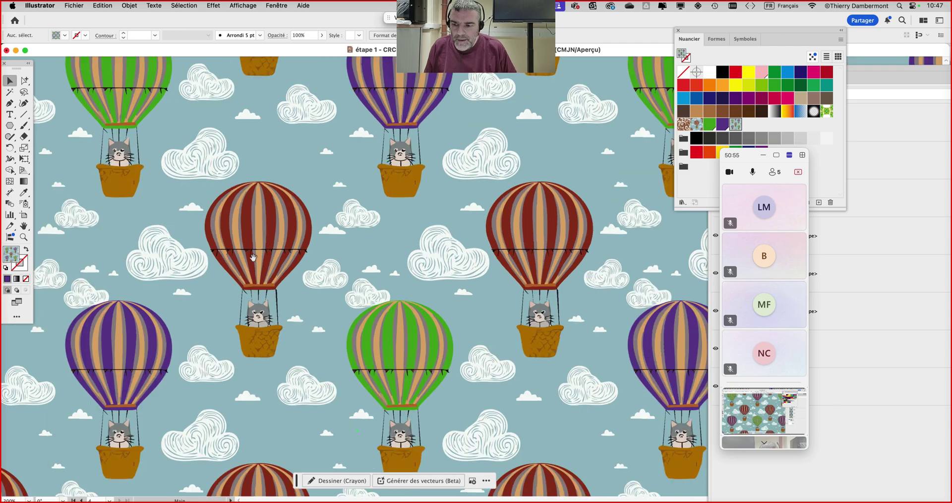
{"action": "left_click_drag", "start_coordinate": [209, 308], "coordinate": [389, 203]}
{"action": "left_click_drag", "start_coordinate": [300, 312], "coordinate": [432, 179]}
{"action": "left_click_drag", "start_coordinate": [452, 268], "coordinate": [273, 183]}
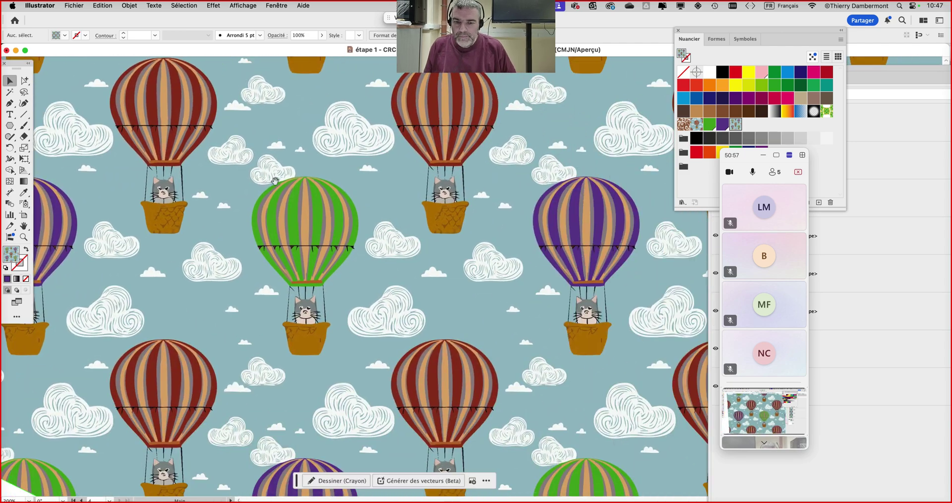
{"action": "left_click_drag", "start_coordinate": [459, 238], "coordinate": [287, 154]}
{"action": "left_click_drag", "start_coordinate": [520, 206], "coordinate": [292, 327]}
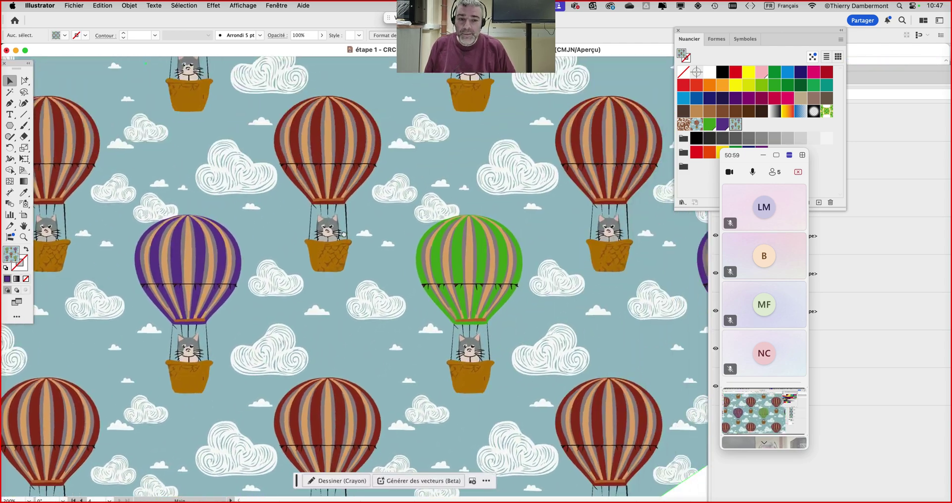
{"action": "left_click_drag", "start_coordinate": [437, 95], "coordinate": [366, 353]}
{"action": "left_click_drag", "start_coordinate": [306, 281], "coordinate": [319, 333]}
{"action": "scroll", "coordinate": [316, 332], "scroll_direction": "down", "scroll_amount": 1}
{"action": "scroll", "coordinate": [316, 332], "scroll_direction": "down", "scroll_amount": 1}
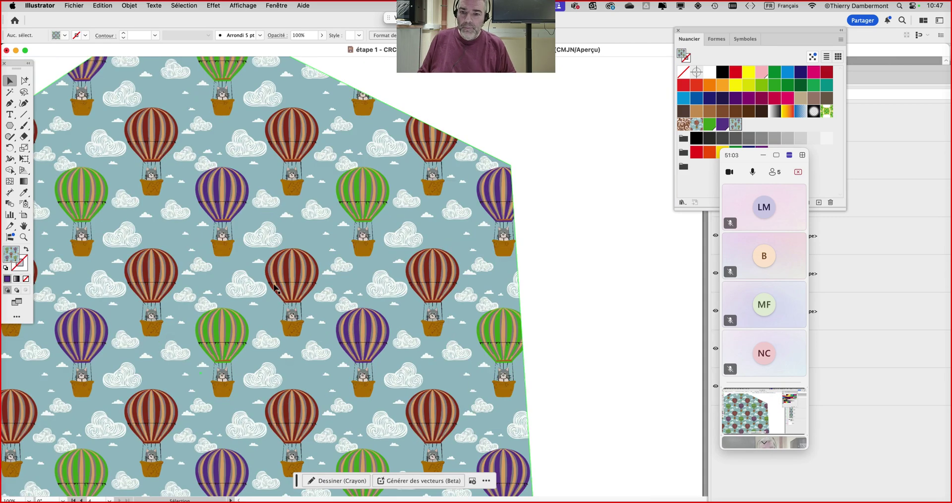
{"action": "left_click_drag", "start_coordinate": [273, 288], "coordinate": [529, 262]}
{"action": "scroll", "coordinate": [502, 267], "scroll_direction": "down", "scroll_amount": 2}
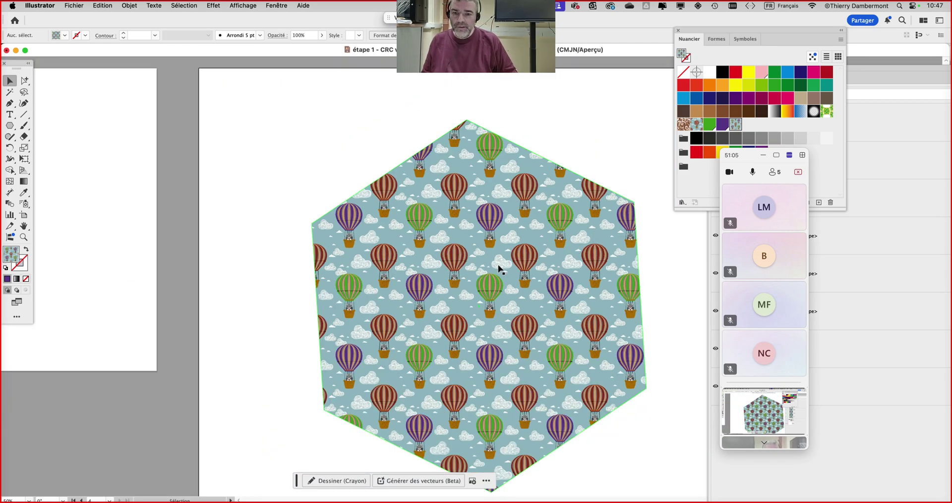
Inspect the recoloured stripes and tile joins in the hexagon's pattern at high magnification, ending with the whole artboard in view.
{"action": "left_click_drag", "start_coordinate": [436, 291], "coordinate": [525, 234]}
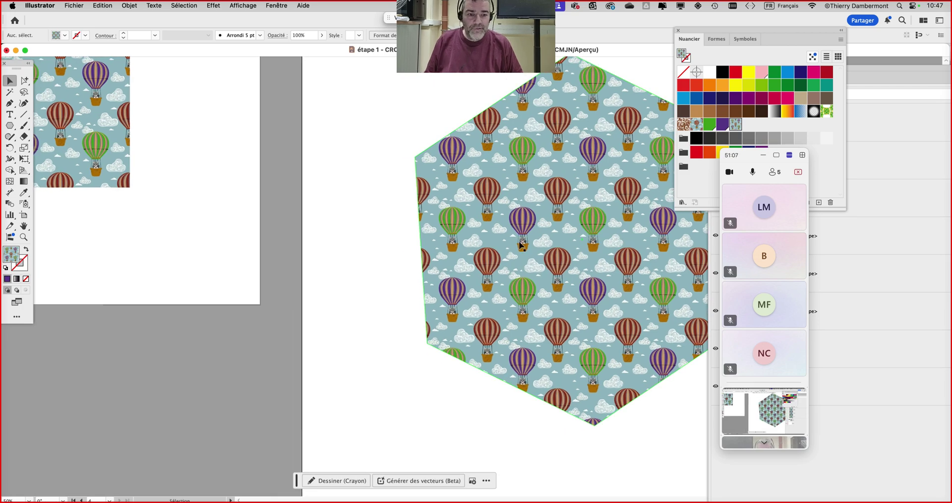
{"action": "scroll", "coordinate": [616, 282], "scroll_direction": "up", "scroll_amount": 3}
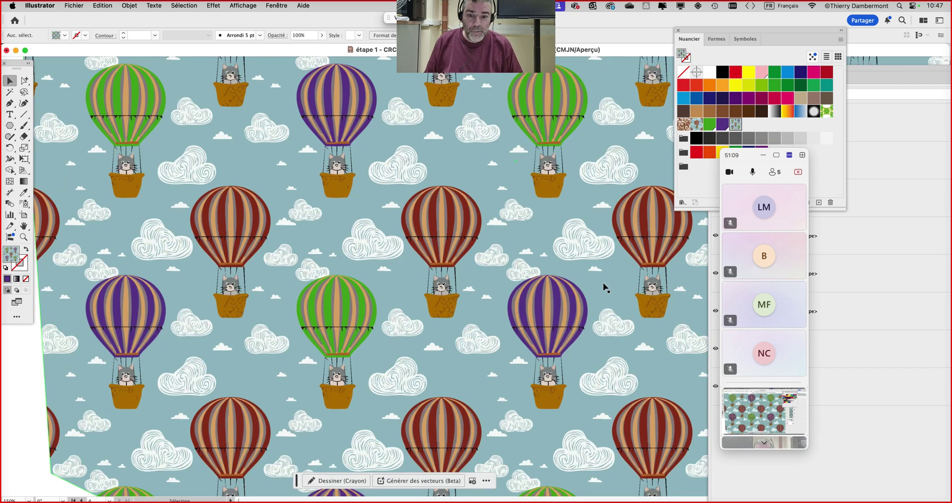
{"action": "scroll", "coordinate": [601, 289], "scroll_direction": "up", "scroll_amount": 3}
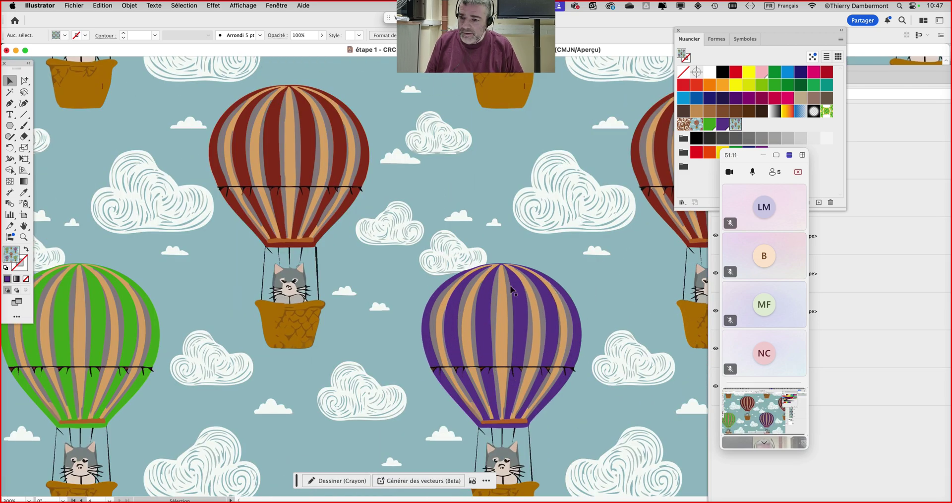
{"action": "left_click_drag", "start_coordinate": [513, 290], "coordinate": [713, 253]}
{"action": "left_click_drag", "start_coordinate": [438, 293], "coordinate": [437, 122]}
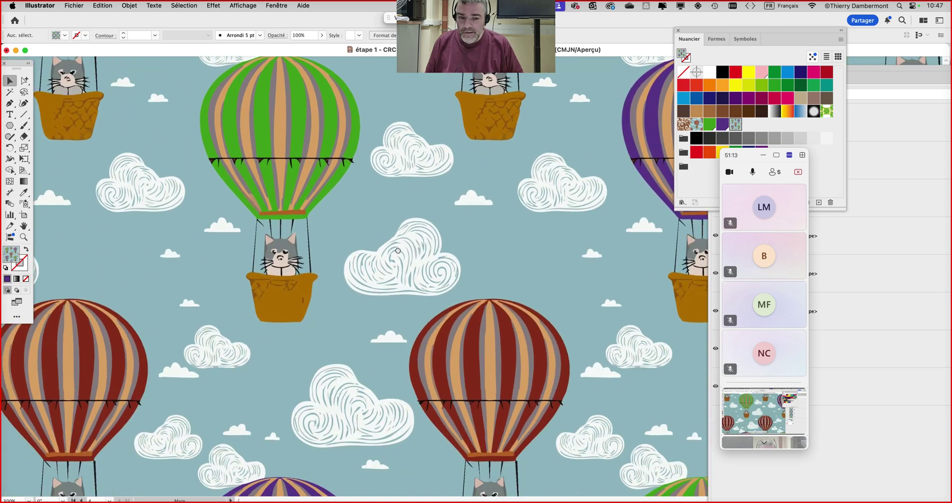
{"action": "scroll", "coordinate": [398, 251], "scroll_direction": "left", "scroll_amount": 10}
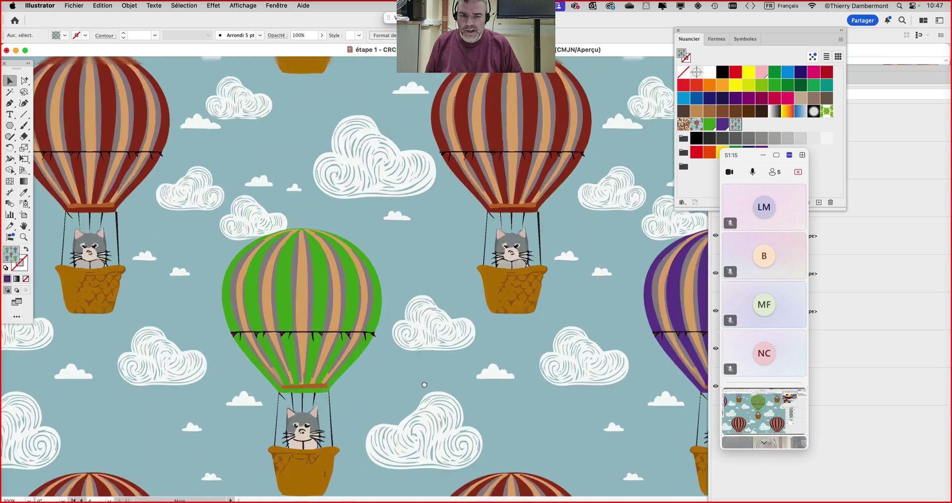
{"action": "left_click_drag", "start_coordinate": [424, 385], "coordinate": [414, 397]}
{"action": "left_click_drag", "start_coordinate": [526, 193], "coordinate": [389, 375]}
{"action": "left_click_drag", "start_coordinate": [516, 230], "coordinate": [389, 373]}
{"action": "left_click_drag", "start_coordinate": [459, 255], "coordinate": [393, 371]}
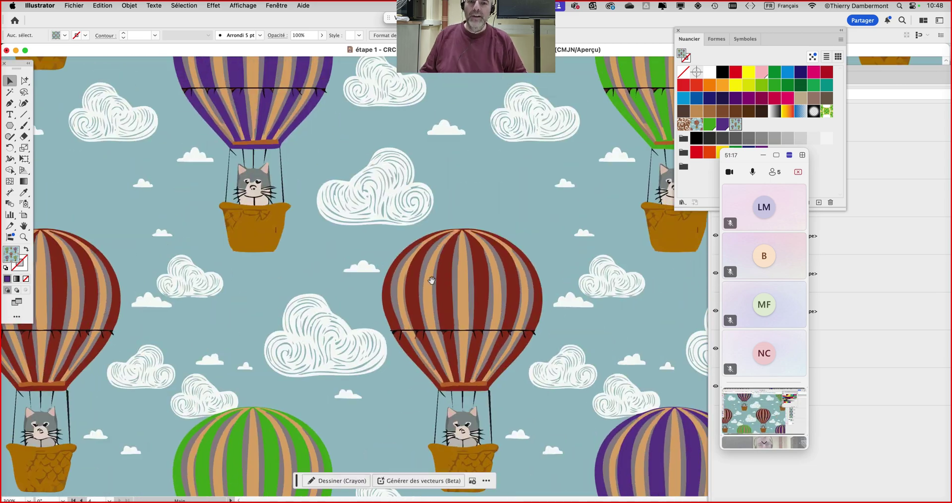
{"action": "left_click_drag", "start_coordinate": [432, 280], "coordinate": [372, 355]}
{"action": "left_click_drag", "start_coordinate": [387, 308], "coordinate": [359, 379]}
{"action": "left_click_drag", "start_coordinate": [438, 279], "coordinate": [415, 353]}
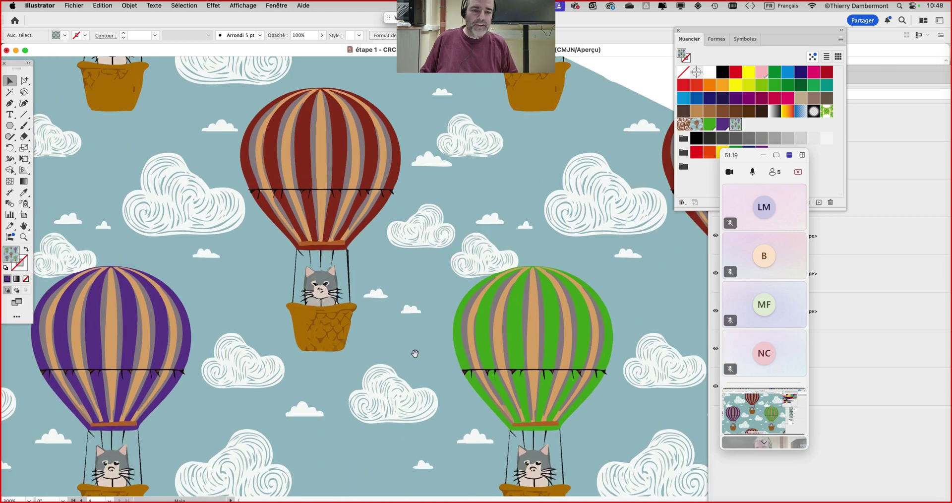
{"action": "scroll", "coordinate": [441, 341], "scroll_direction": "down", "scroll_amount": 4}
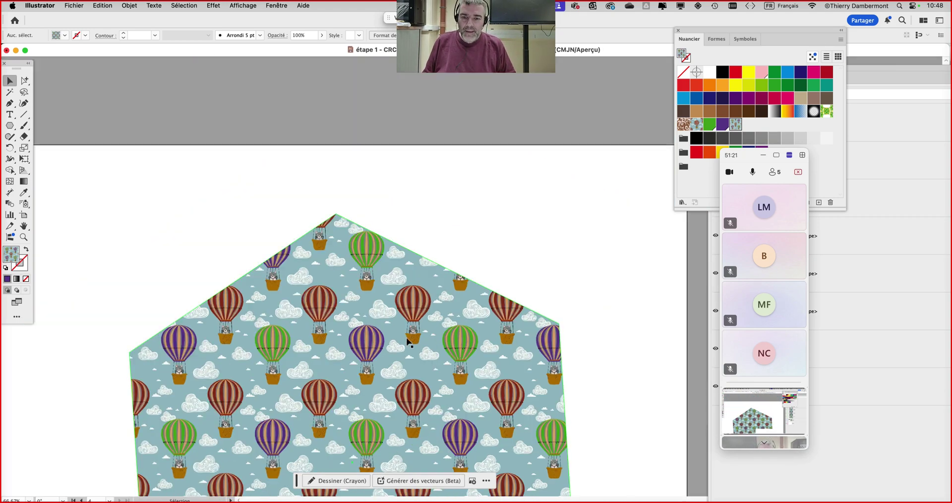
{"action": "scroll", "coordinate": [429, 272], "scroll_direction": "down", "scroll_amount": 3}
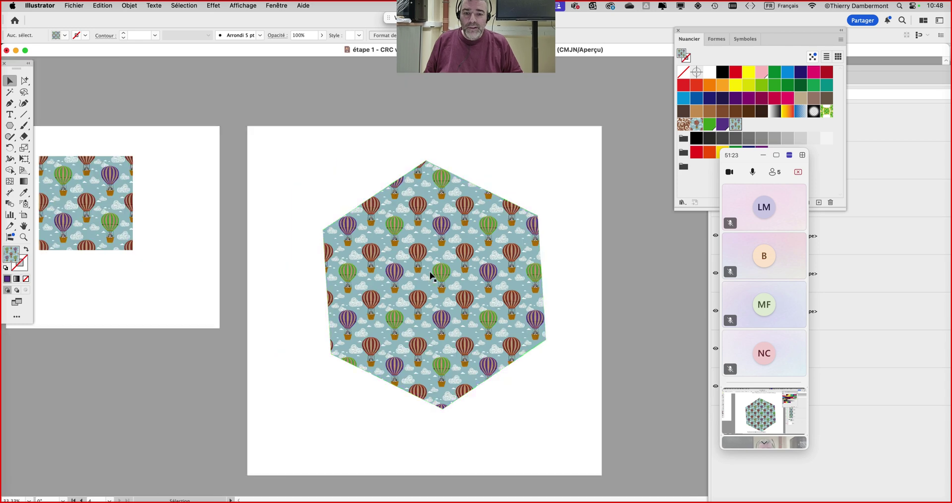
{"action": "scroll", "coordinate": [392, 243], "scroll_direction": "down", "scroll_amount": 3}
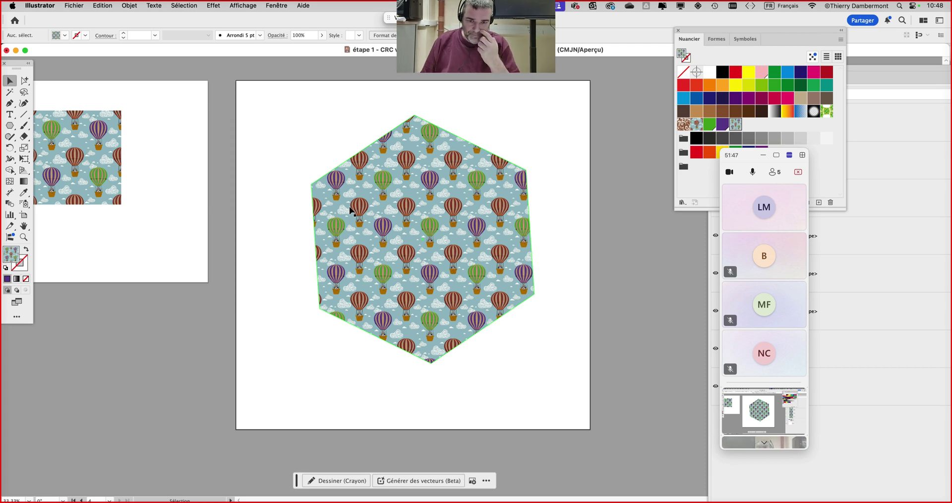
Create another empty artboard to the right of the hexagon's artboard and return to the Selection tool.
{"action": "key", "text": "space"}
{"action": "left_click_drag", "start_coordinate": [351, 266], "coordinate": [1, 265]}
{"action": "left_click", "coordinate": [23, 215]}
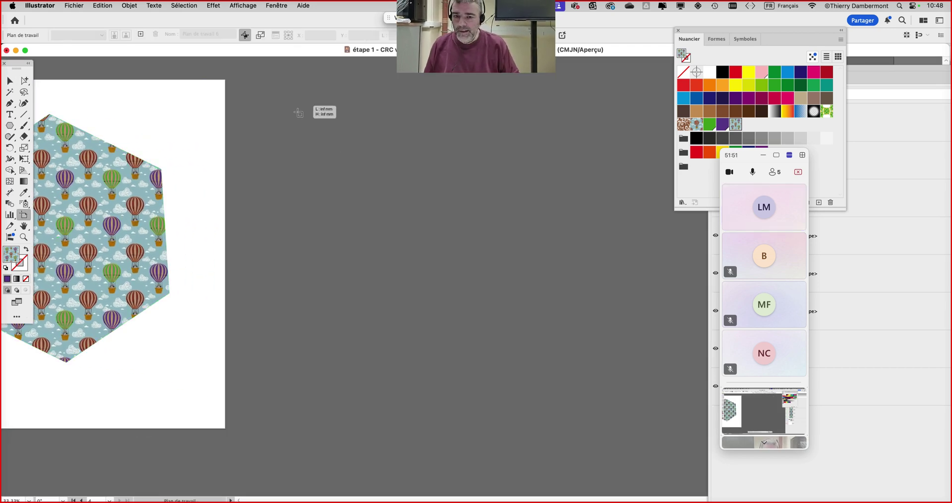
{"action": "left_click_drag", "start_coordinate": [295, 106], "coordinate": [622, 451]}
{"action": "left_click", "coordinate": [10, 126]}
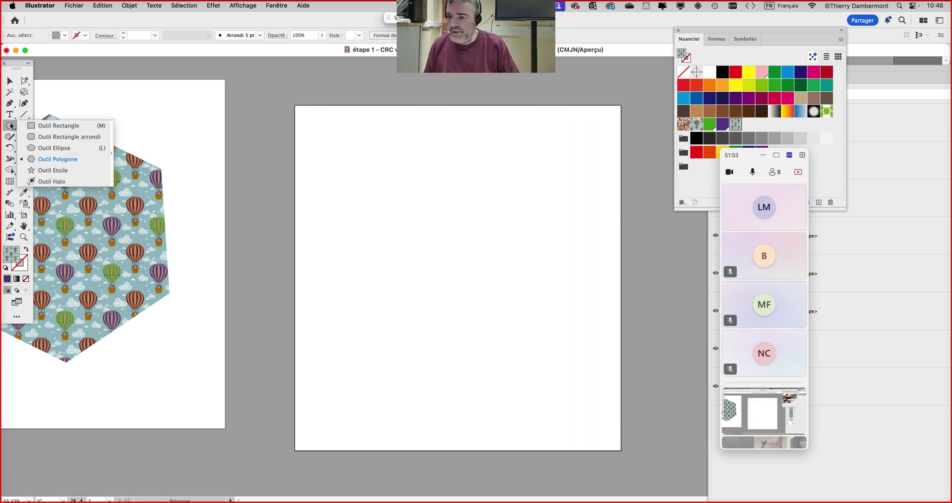
{"action": "left_click", "coordinate": [11, 80]}
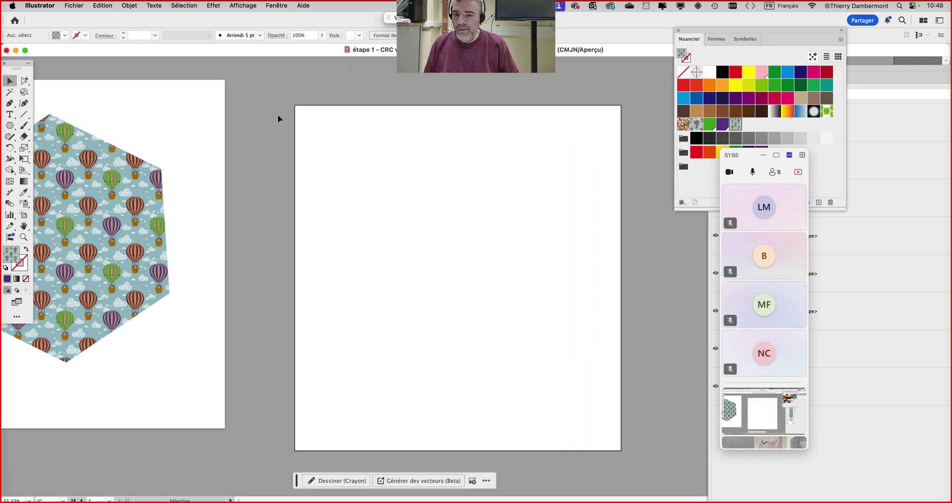
Show the pattern options, open Generate Patterns (Beta) from them, and place both panels clear of the toolbar.
{"action": "left_click", "coordinate": [275, 6]}
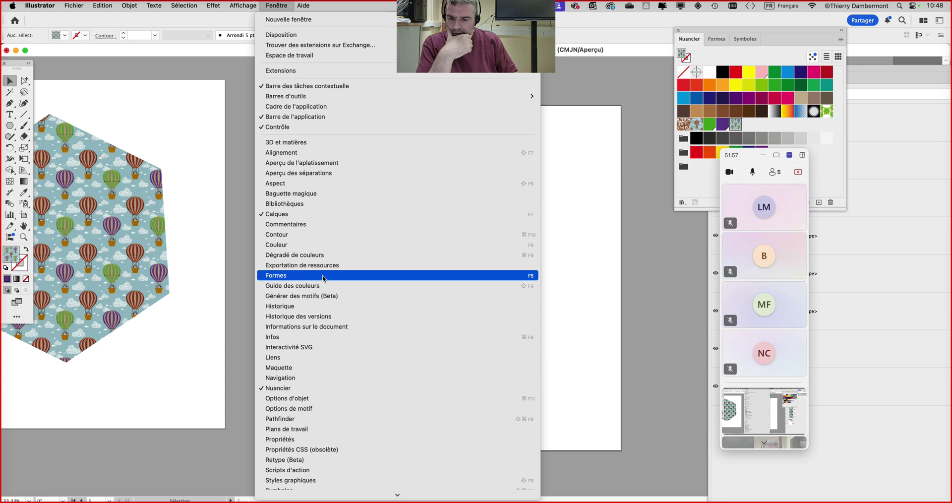
{"action": "scroll", "coordinate": [322, 275], "scroll_direction": "down", "scroll_amount": 6}
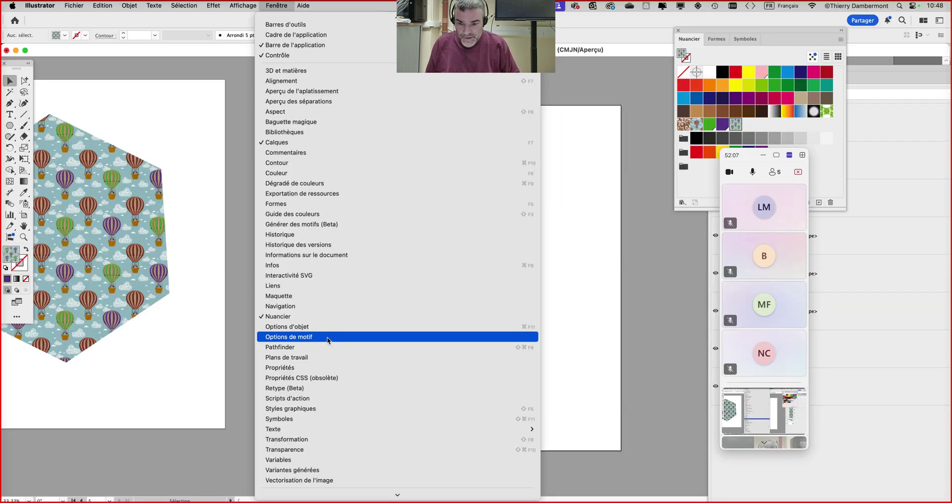
{"action": "left_click", "coordinate": [327, 337]}
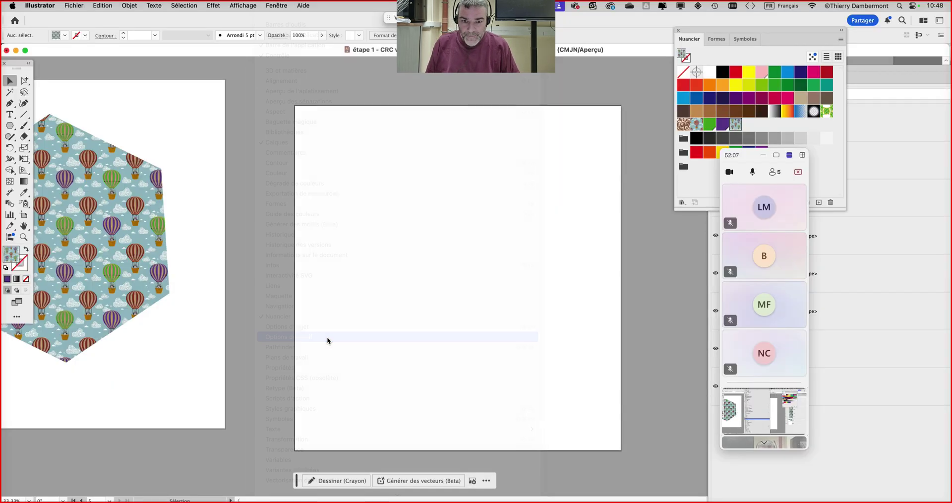
{"action": "left_click_drag", "start_coordinate": [172, 180], "coordinate": [289, 71]}
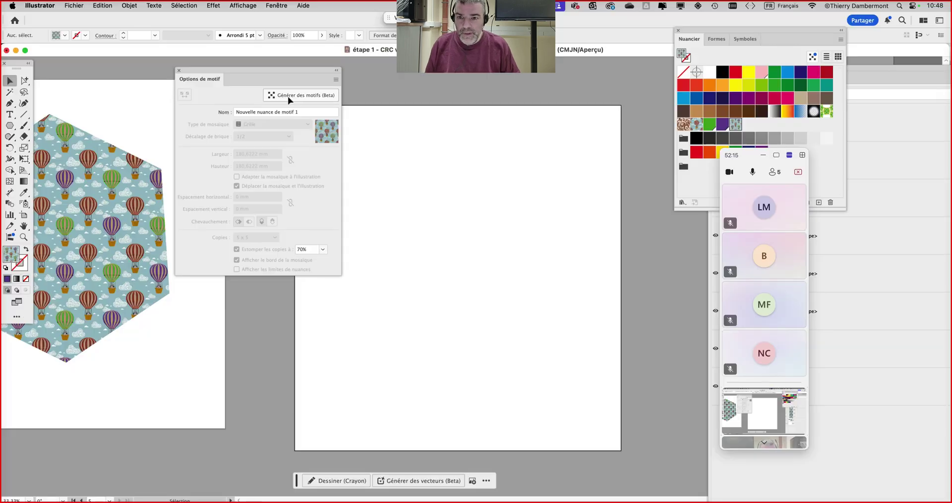
{"action": "left_click", "coordinate": [288, 97]}
{"action": "left_click_drag", "start_coordinate": [96, 18], "coordinate": [625, 85]}
Generate pattern variations from the prompt "capybara in grass", moving the pattern options away from the empty artboard.
{"action": "left_click", "coordinate": [578, 126]}
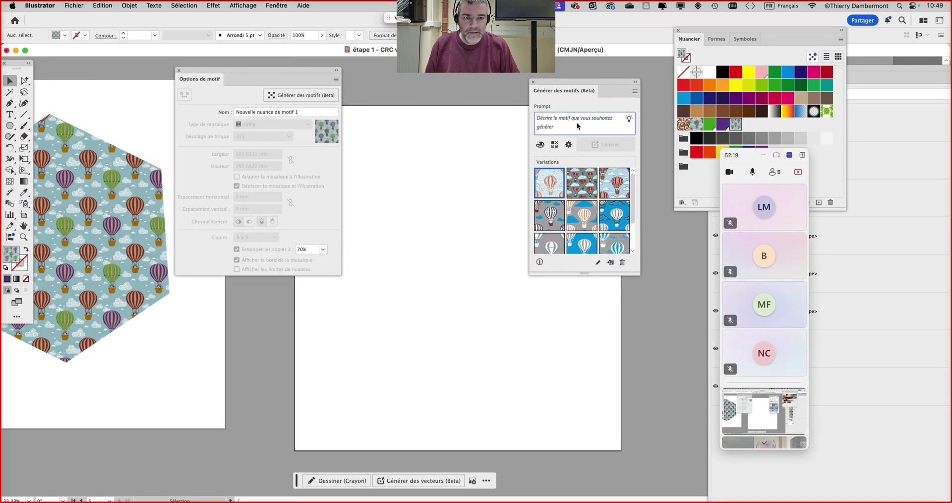
{"action": "left_click_drag", "start_coordinate": [274, 70], "coordinate": [171, 79]}
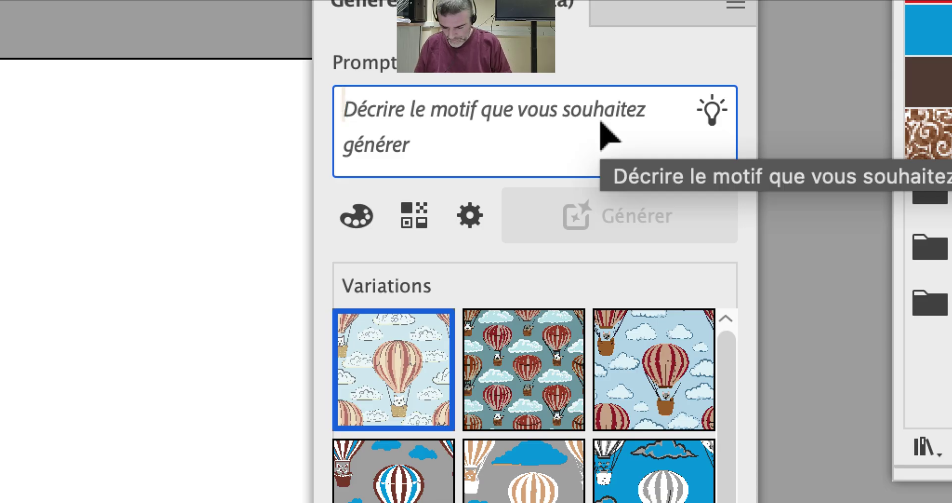
{"action": "type", "text": "capybara"}
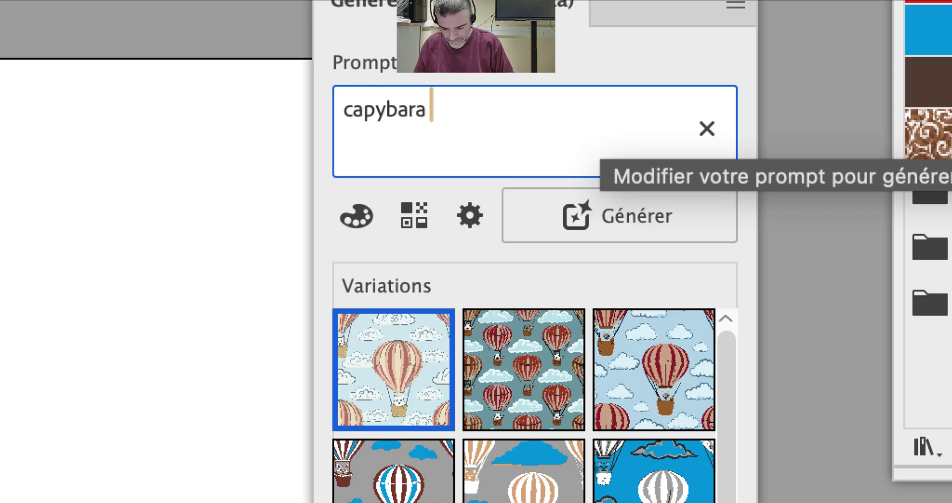
{"action": "type", "text": " in gra"}
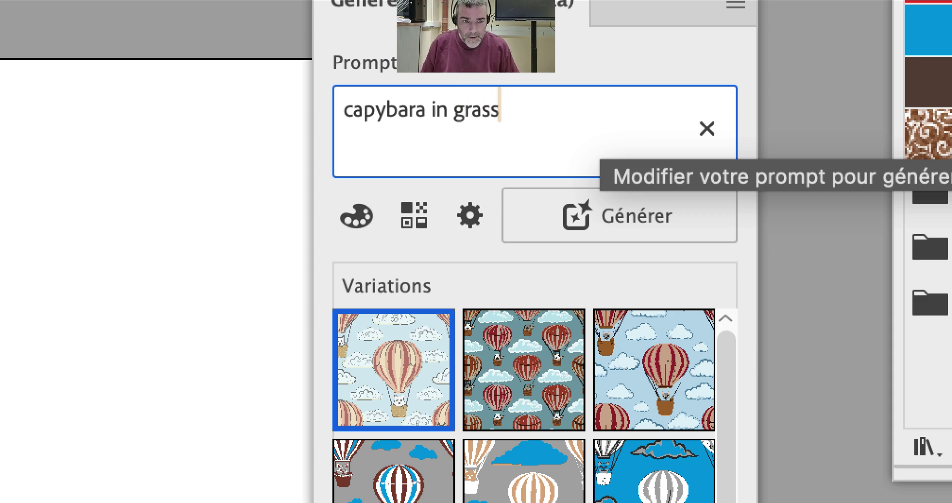
{"action": "type", "text": "ss"}
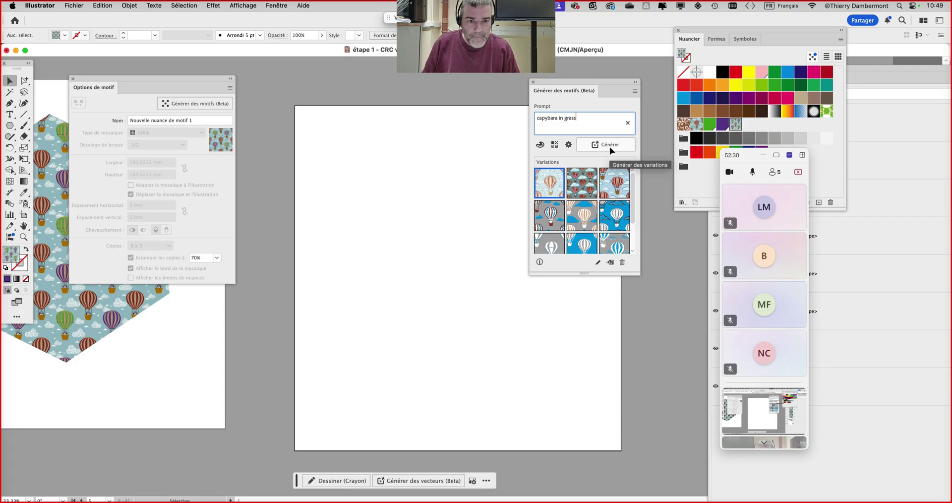
{"action": "left_click", "coordinate": [609, 145]}
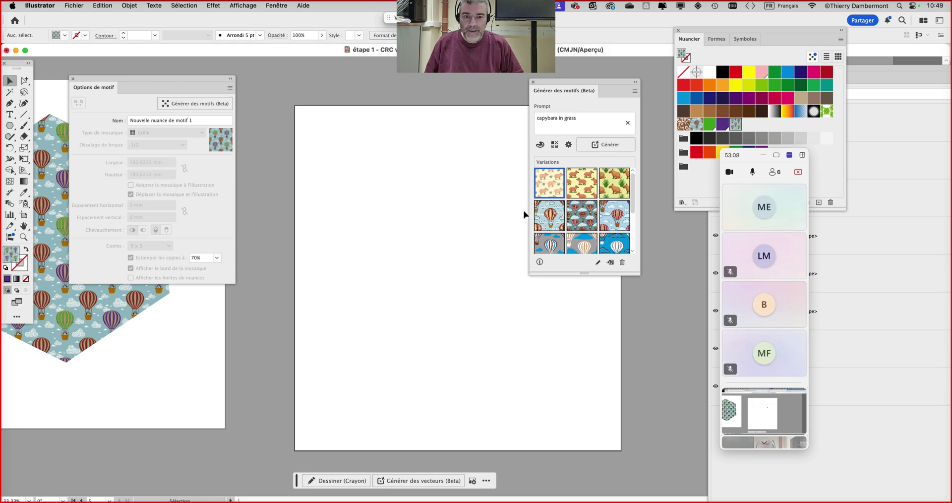
Bring the Swatches and Generate Patterns panels near each other and add all three capybara variations to the swatches.
{"action": "left_click_drag", "start_coordinate": [573, 79], "coordinate": [146, 343]}
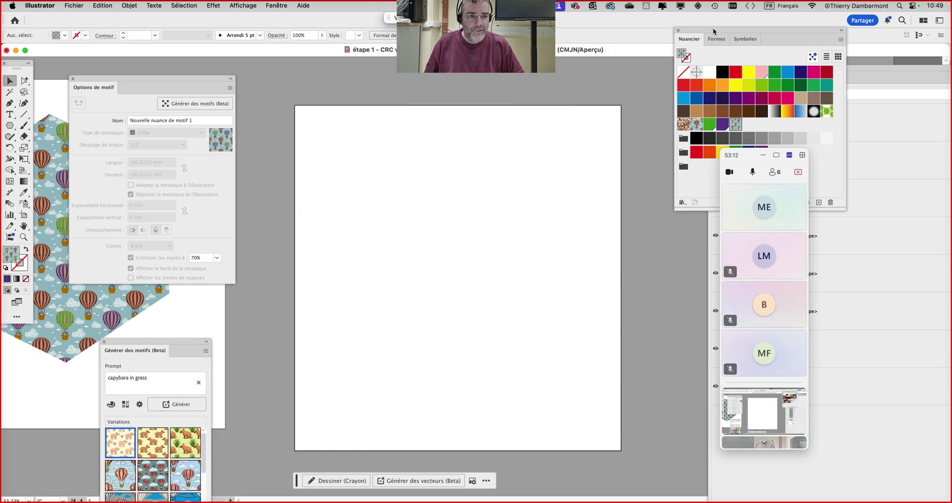
{"action": "left_click_drag", "start_coordinate": [713, 31], "coordinate": [561, 68]}
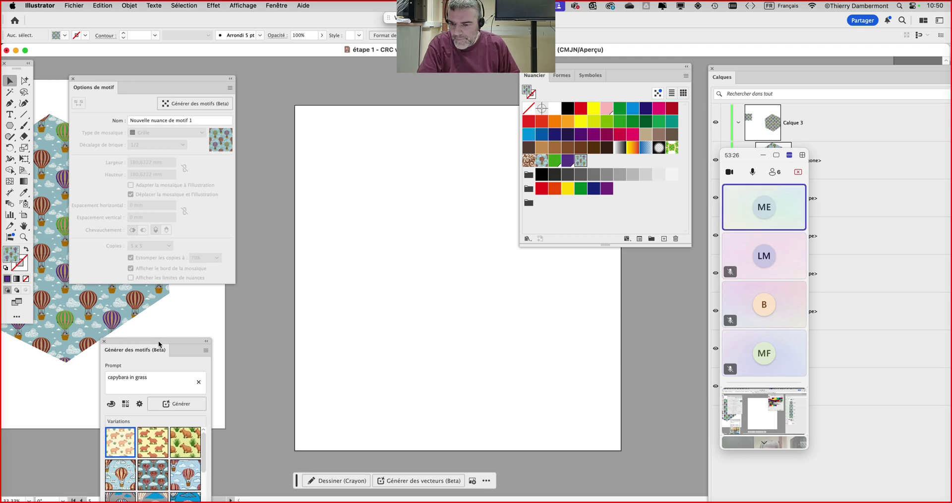
{"action": "left_click_drag", "start_coordinate": [159, 340], "coordinate": [350, 96]}
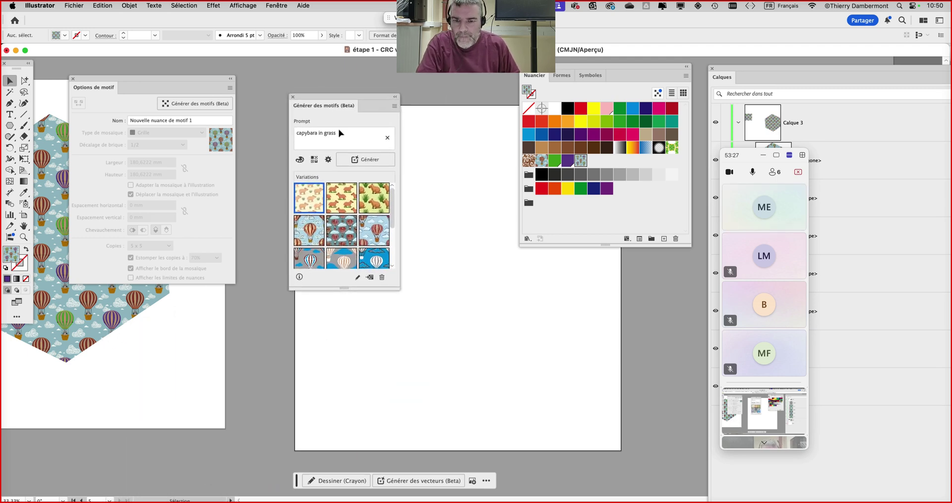
{"action": "left_click", "coordinate": [337, 201]}
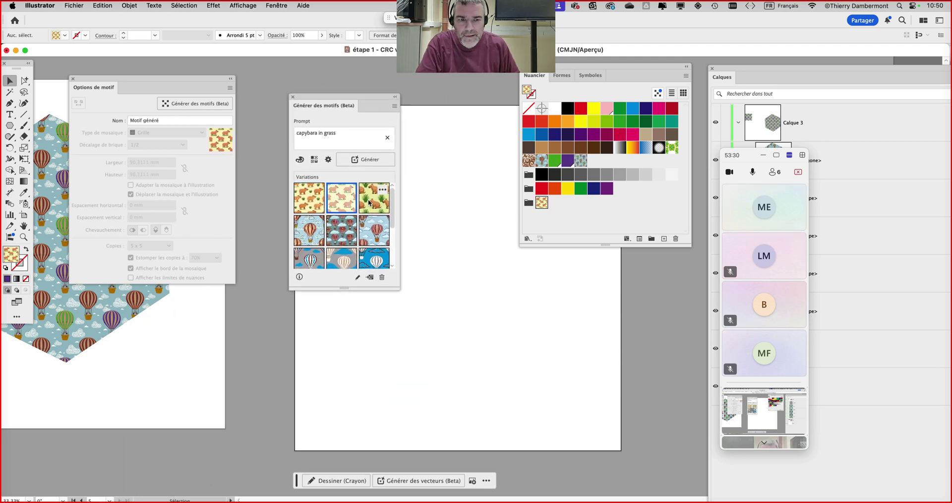
{"action": "left_click", "coordinate": [369, 203]}
{"action": "left_click", "coordinate": [343, 204]}
{"action": "left_click", "coordinate": [316, 204]}
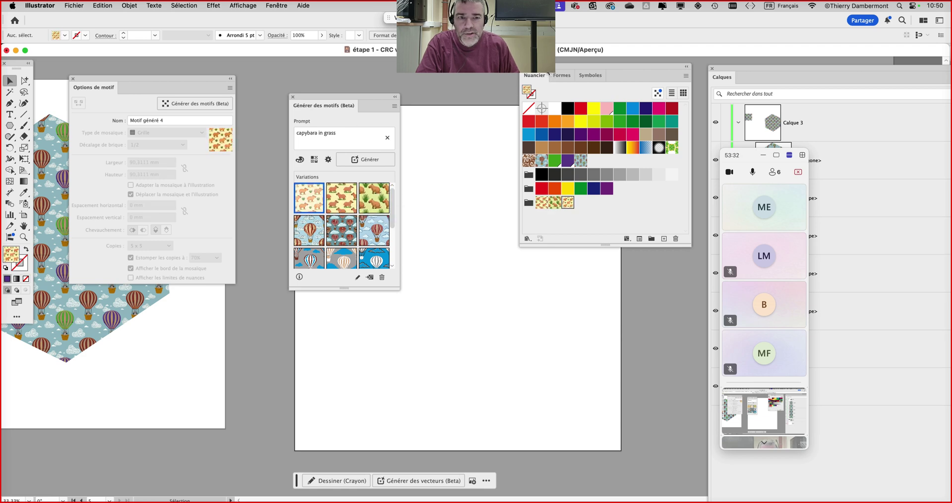
Make room between the panels, draw a hexagon about 299 by 342 mm on the empty artboard and fill it with the third capybara variation.
{"action": "left_click_drag", "start_coordinate": [548, 74], "coordinate": [643, 76]}
{"action": "left_click_drag", "start_coordinate": [367, 98], "coordinate": [321, 84]}
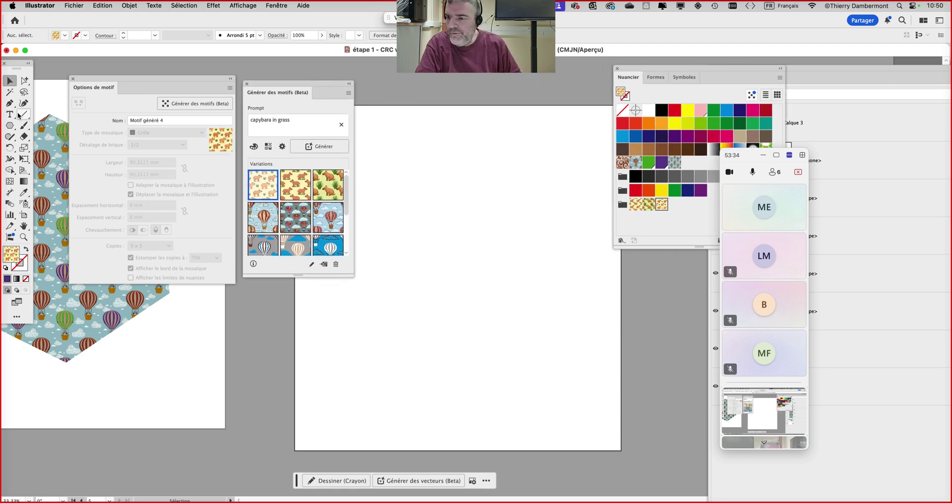
{"action": "left_click", "coordinate": [11, 128]}
{"action": "left_click_drag", "start_coordinate": [437, 216], "coordinate": [526, 260]}
{"action": "left_click", "coordinate": [300, 197]}
{"action": "left_click", "coordinate": [332, 193]}
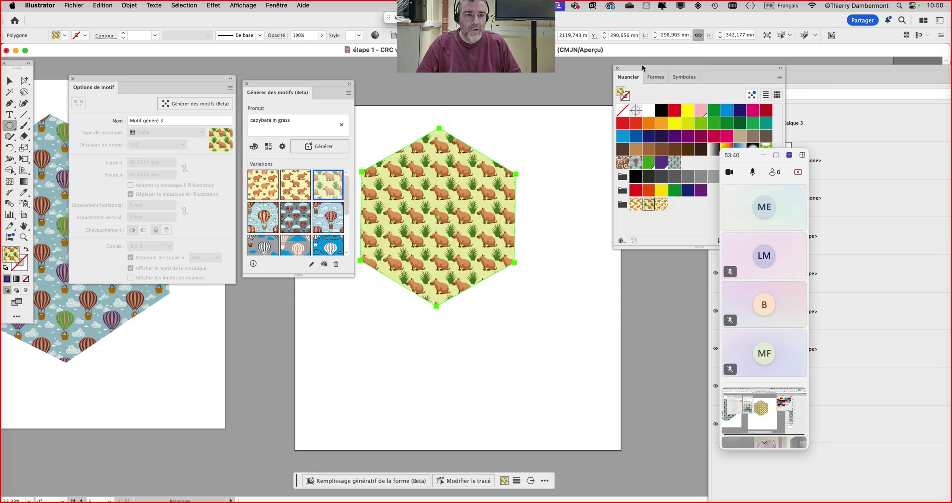
Move the Swatches panel clear of the new hexagon and examine its capybara pattern in close-up.
{"action": "left_click_drag", "start_coordinate": [642, 68], "coordinate": [564, 74]}
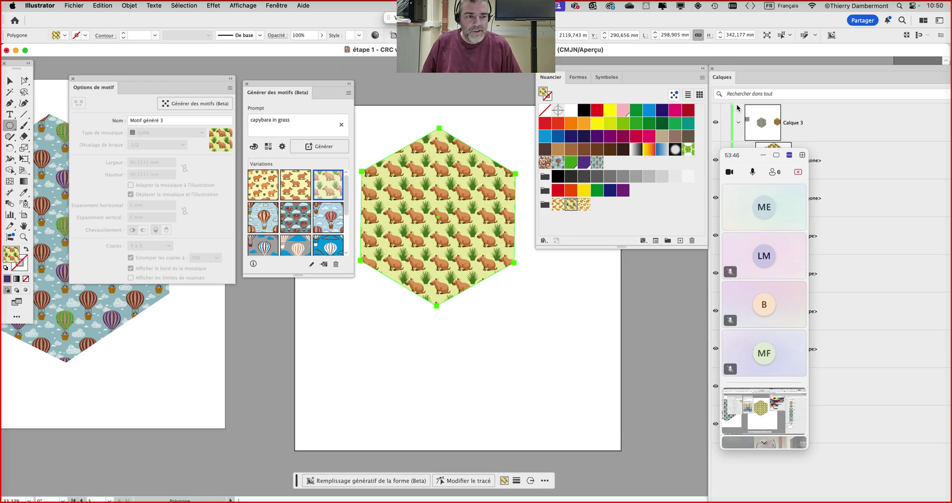
{"action": "left_click_drag", "start_coordinate": [633, 68], "coordinate": [721, 67]}
{"action": "scroll", "coordinate": [444, 209], "scroll_direction": "up", "scroll_amount": 4}
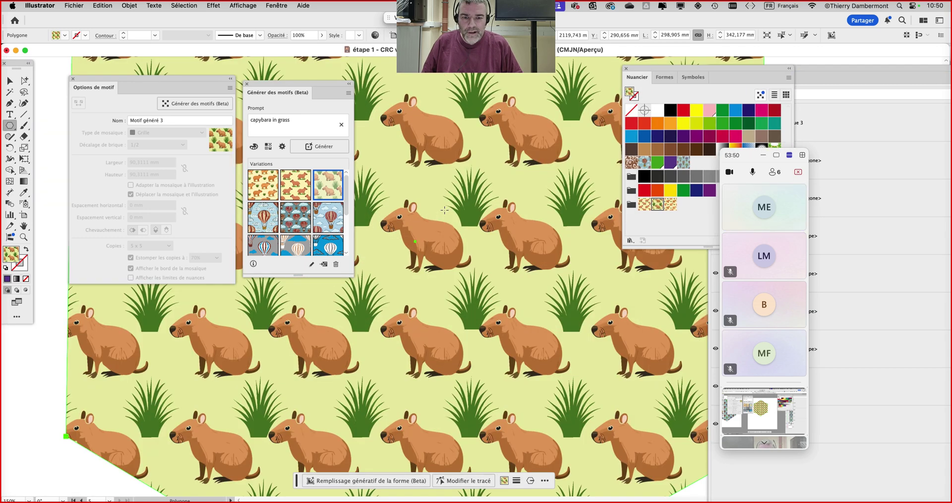
{"action": "scroll", "coordinate": [446, 215], "scroll_direction": "down", "scroll_amount": 1}
{"action": "scroll", "coordinate": [504, 224], "scroll_direction": "right", "scroll_amount": 3}
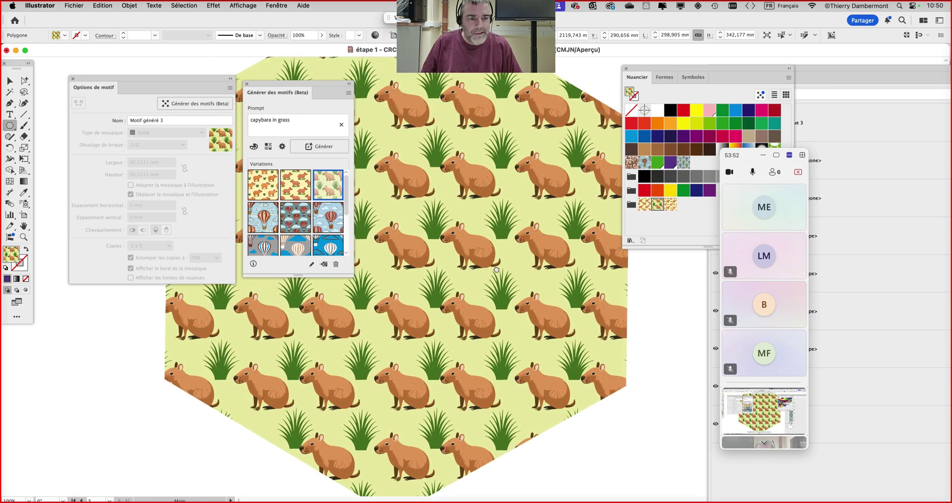
Compare the second and first capybara variations on the hexagon, keep the first, inspect it in close-up and return to the Selection tool.
{"action": "mouse_move", "coordinate": [314, 209]}
{"action": "left_click", "coordinate": [302, 179]}
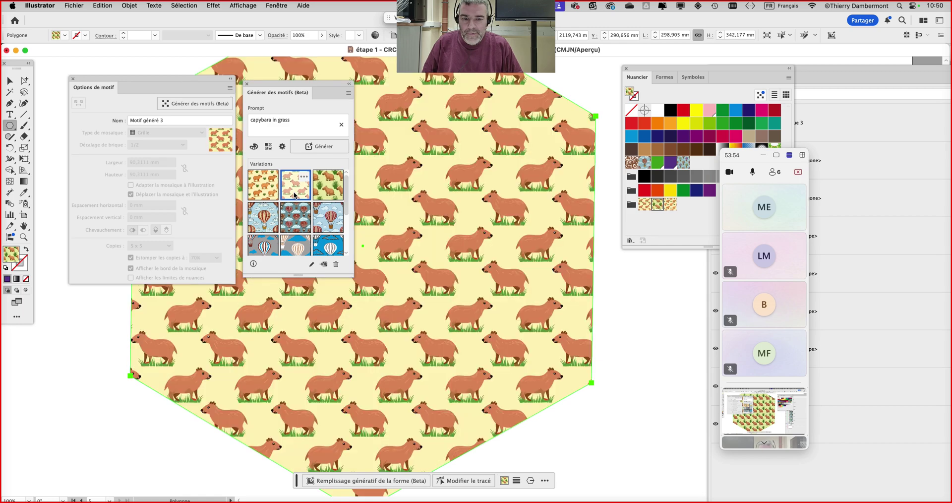
{"action": "left_click", "coordinate": [270, 191]}
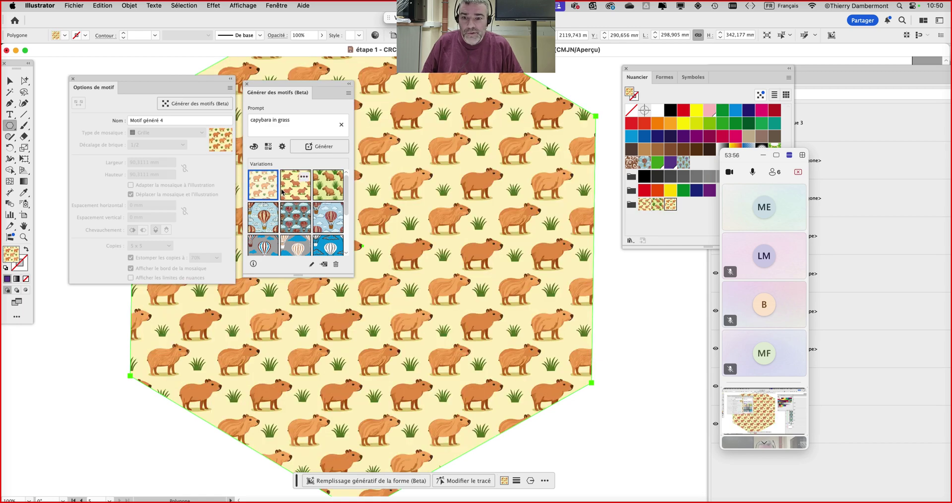
{"action": "left_click", "coordinate": [304, 195]}
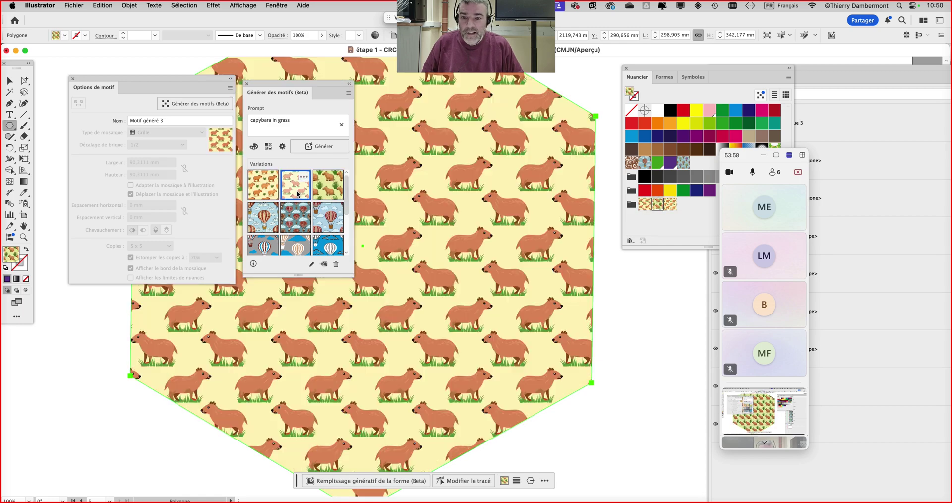
{"action": "left_click", "coordinate": [272, 194]}
{"action": "scroll", "coordinate": [428, 343], "scroll_direction": "up", "scroll_amount": 4}
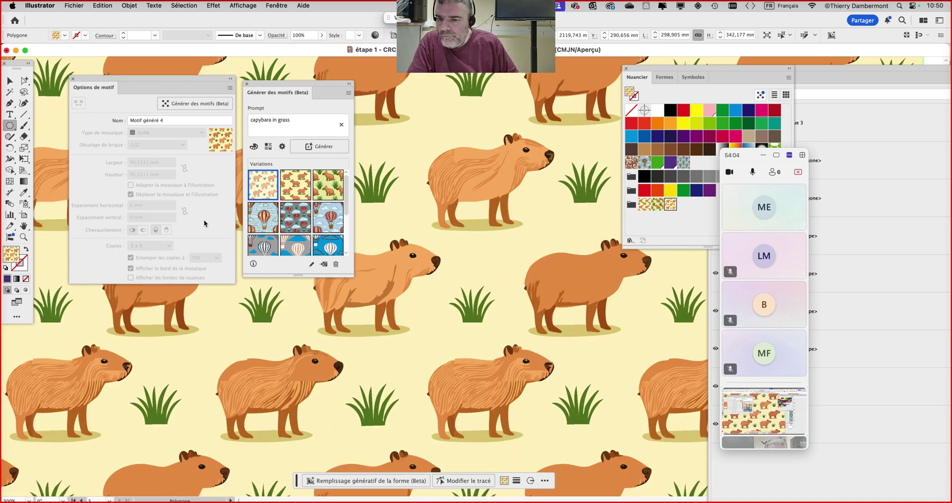
{"action": "mouse_move", "coordinate": [207, 103]}
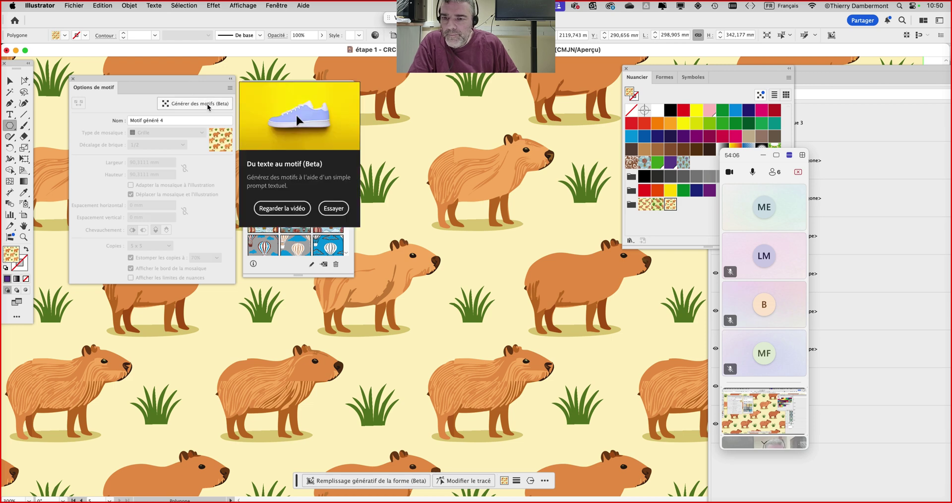
{"action": "key", "text": "v"}
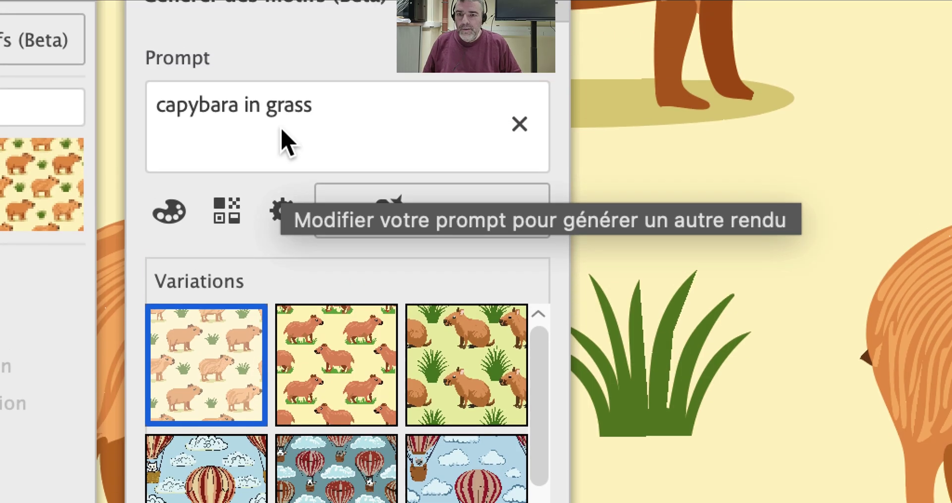
Review the prompt and the generator's colour and tone options: colour presets, number of colours and specified colours.
{"action": "left_click", "coordinate": [283, 69]}
{"action": "triple_click", "coordinate": [338, 65]}
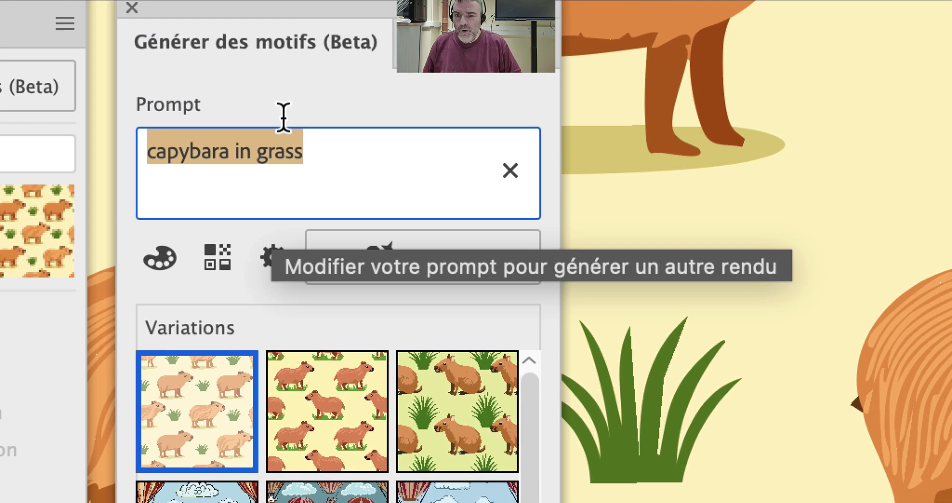
{"action": "left_click", "coordinate": [254, 181]}
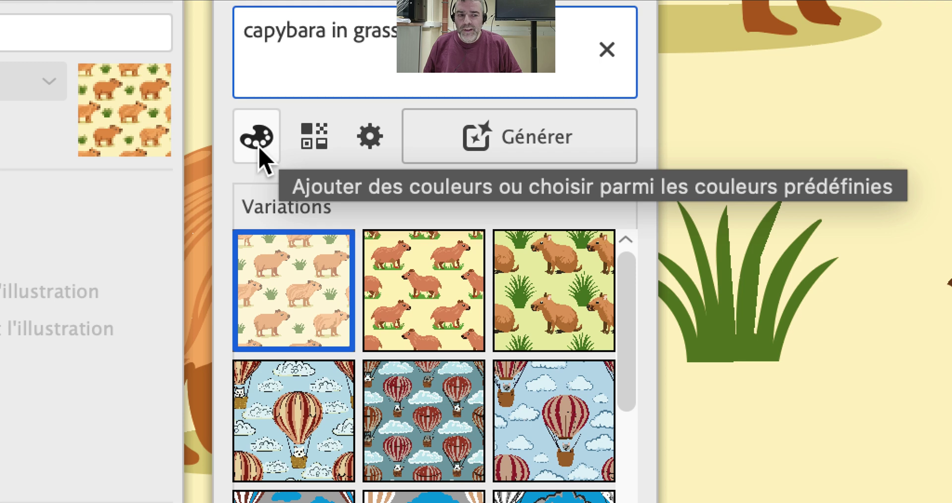
{"action": "left_click", "coordinate": [258, 143]}
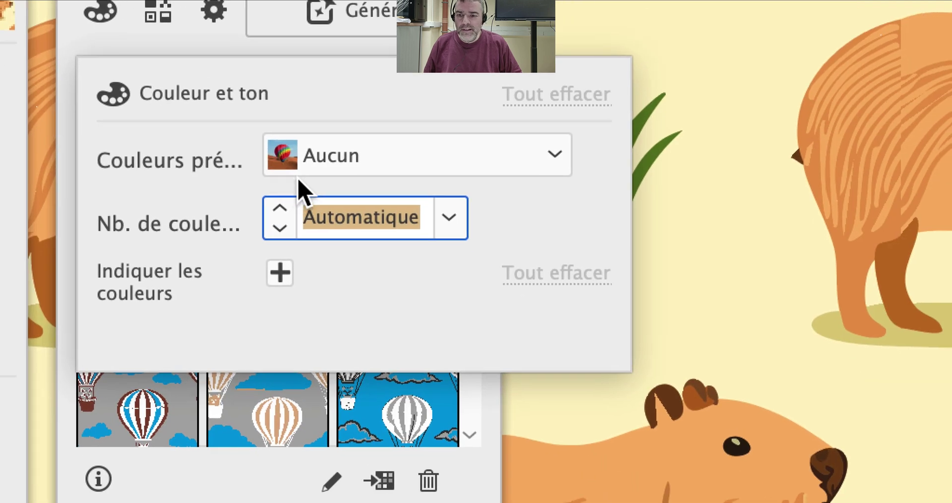
{"action": "left_click", "coordinate": [301, 179]}
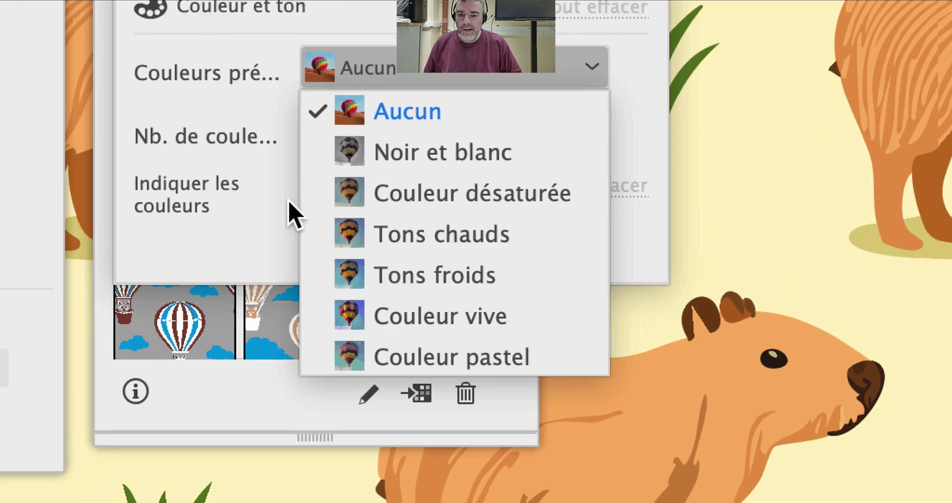
{"action": "left_click", "coordinate": [199, 171]}
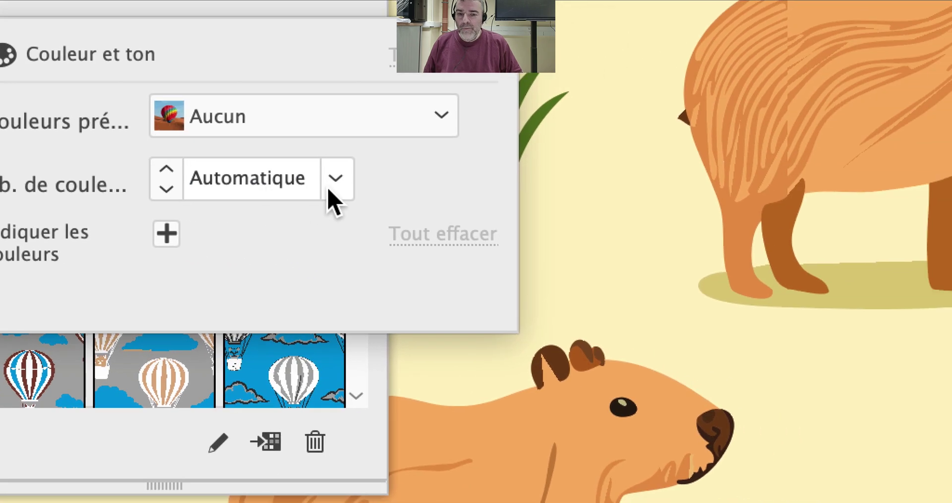
{"action": "left_click", "coordinate": [464, 203]}
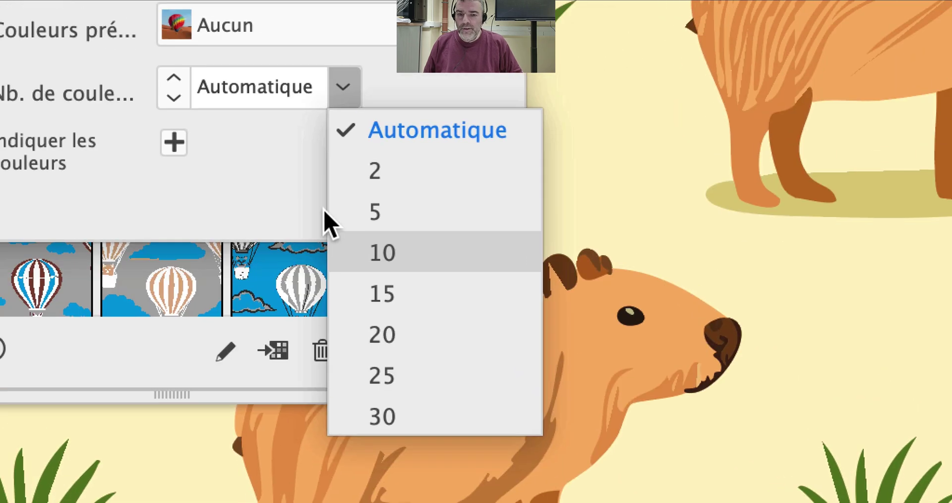
{"action": "left_click", "coordinate": [154, 159]}
{"action": "left_click", "coordinate": [174, 143]}
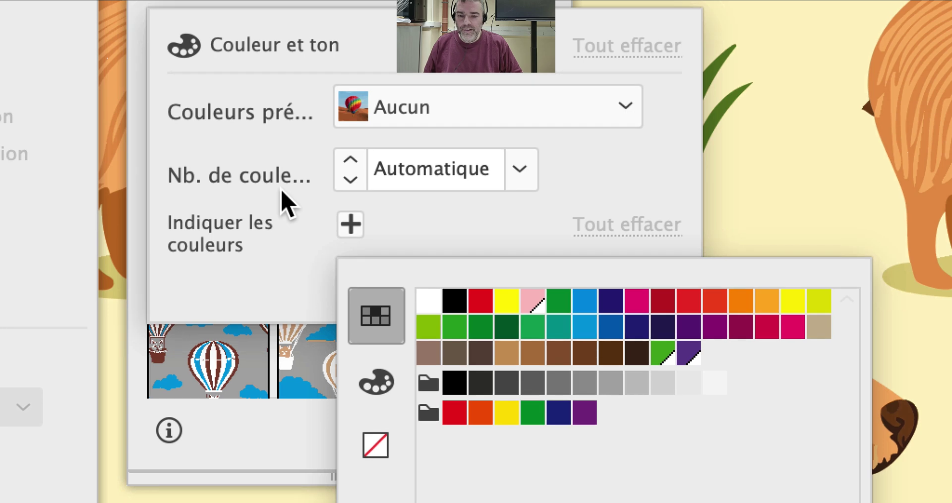
{"action": "left_click", "coordinate": [288, 201]}
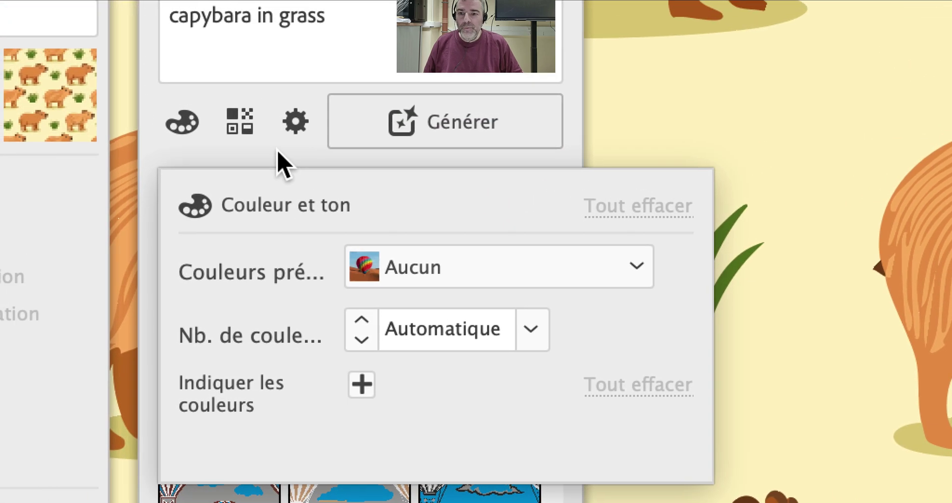
{"action": "left_click", "coordinate": [275, 158]}
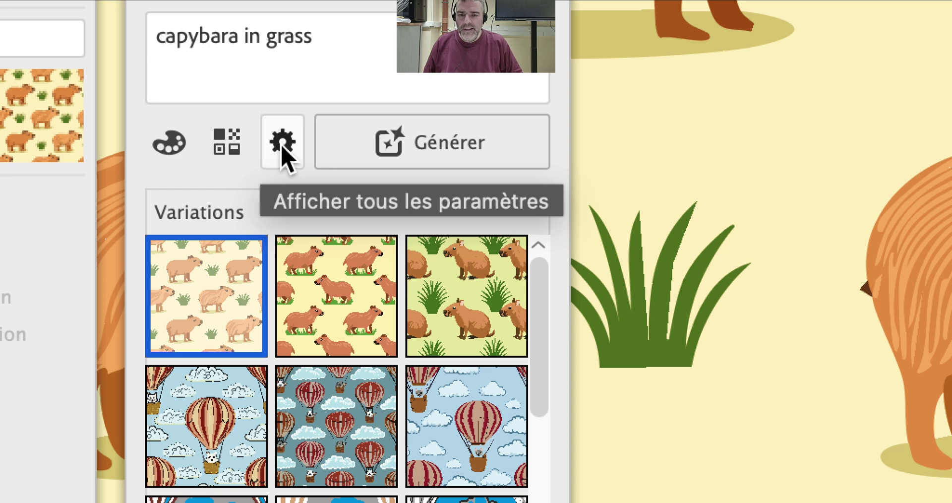
Set the generated pattern's density to the highest level (Elevée) and close the generation settings.
{"action": "left_click", "coordinate": [283, 149]}
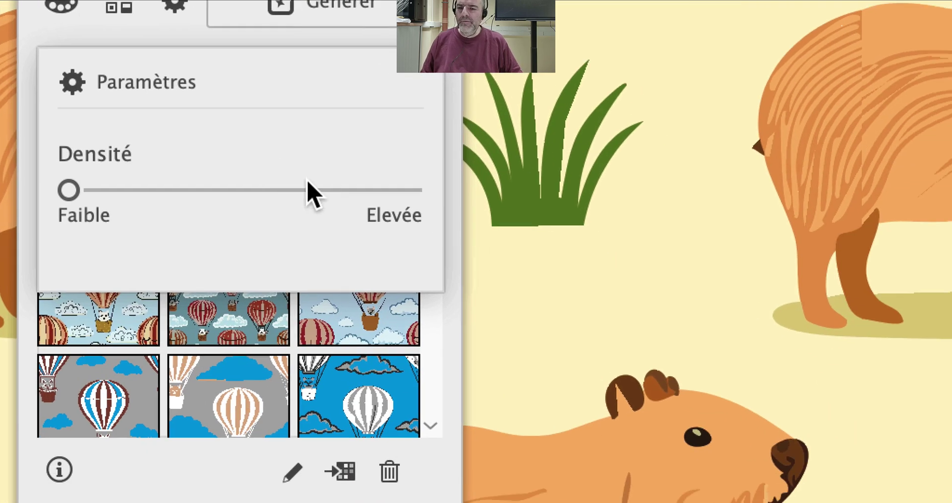
{"action": "left_click_drag", "start_coordinate": [446, 307], "coordinate": [552, 308]}
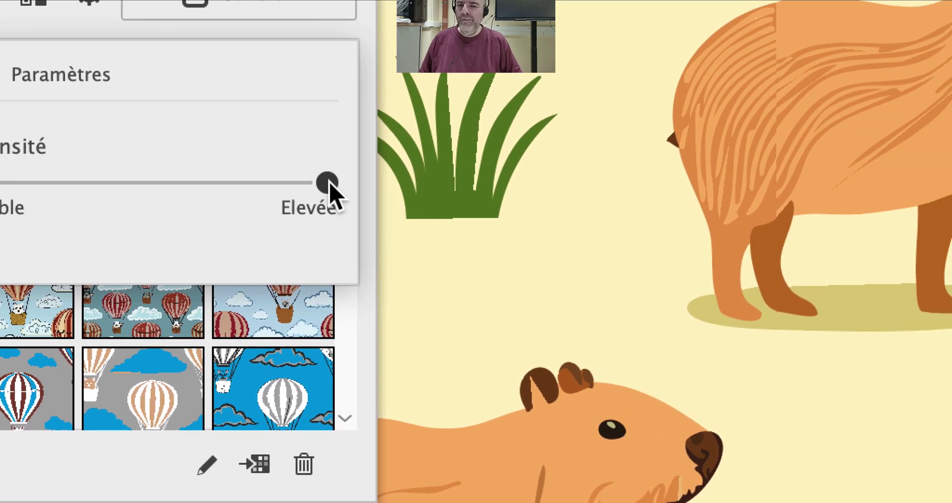
{"action": "left_click_drag", "start_coordinate": [330, 191], "coordinate": [329, 190]}
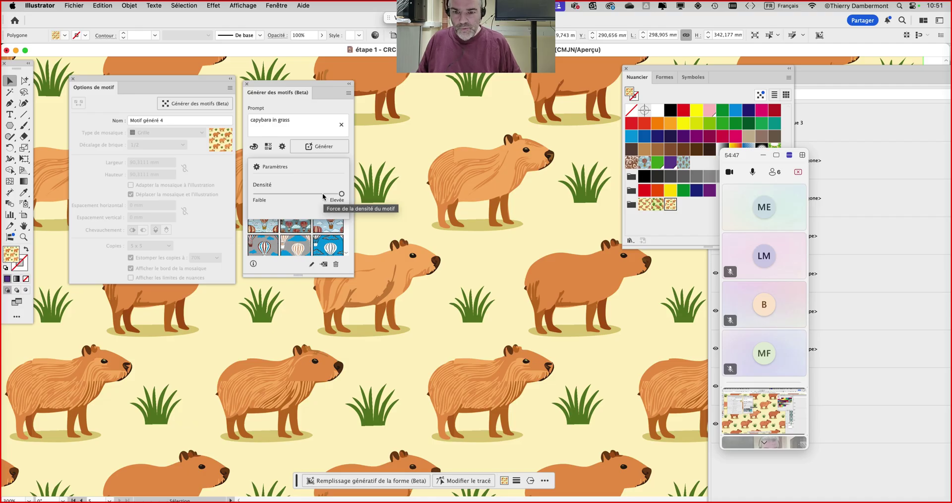
{"action": "left_click", "coordinate": [327, 86]}
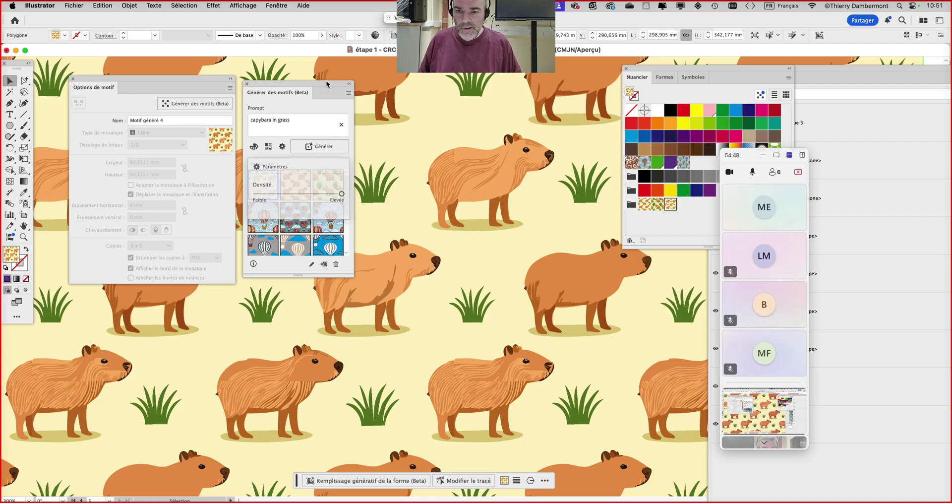
Rearrange the Options de motif and Générer des motifs panels clear of the artwork and generate new variations of "capybara in grass".
{"action": "left_click_drag", "start_coordinate": [197, 87], "coordinate": [144, 296]}
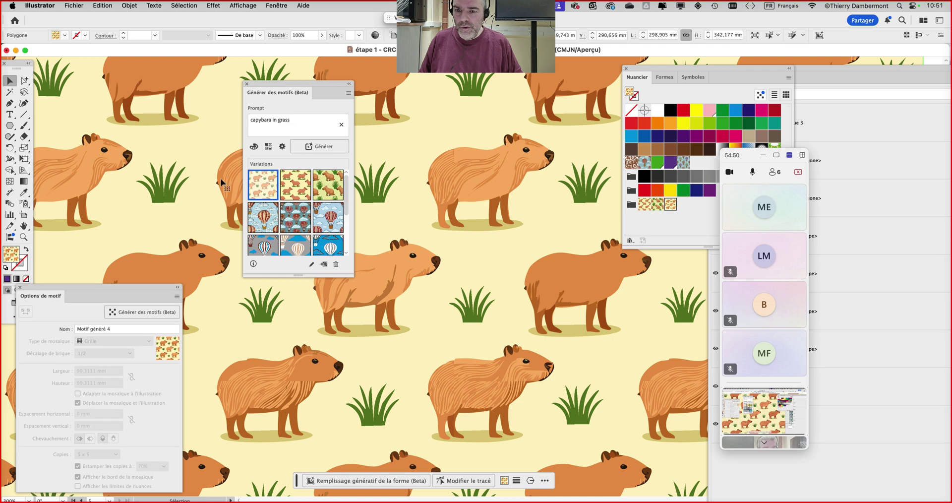
{"action": "left_click_drag", "start_coordinate": [281, 85], "coordinate": [144, 76]}
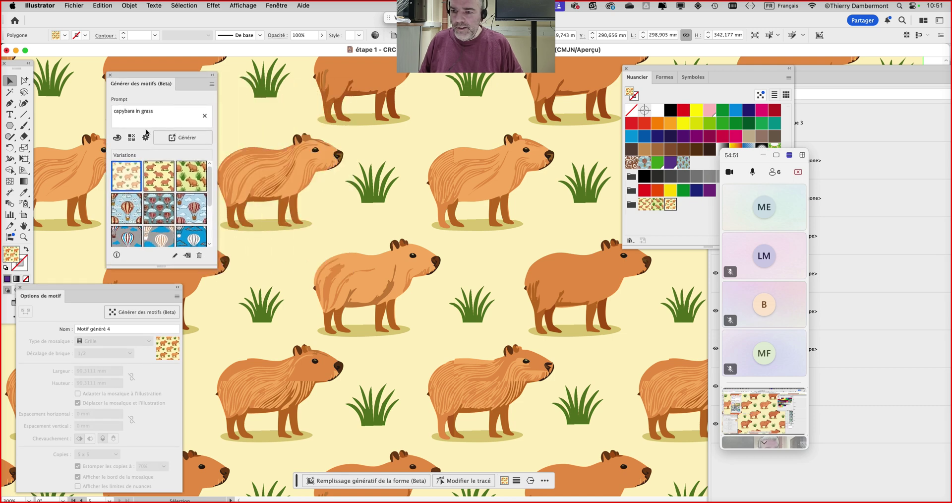
{"action": "left_click", "coordinate": [185, 140]}
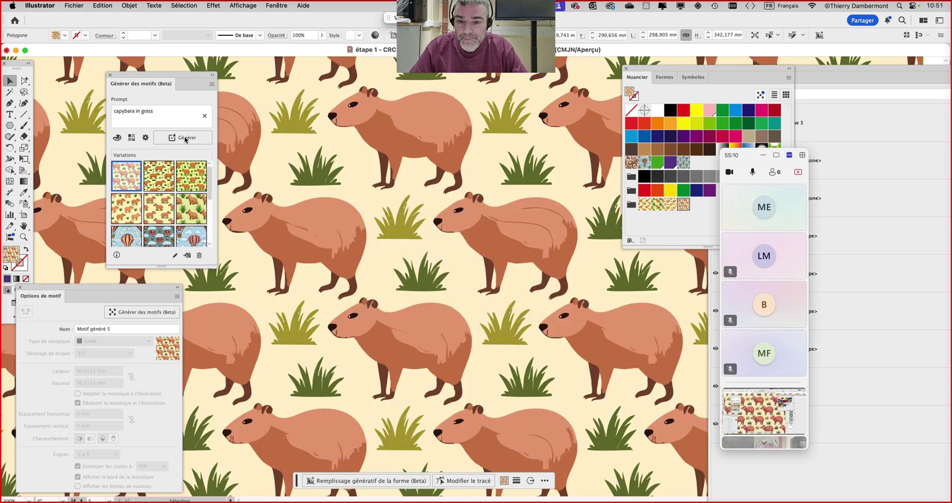
Compare the three newly generated high-density capybara variations on the hexagon in close-up.
{"action": "left_click", "coordinate": [154, 184]}
{"action": "left_click", "coordinate": [193, 191]}
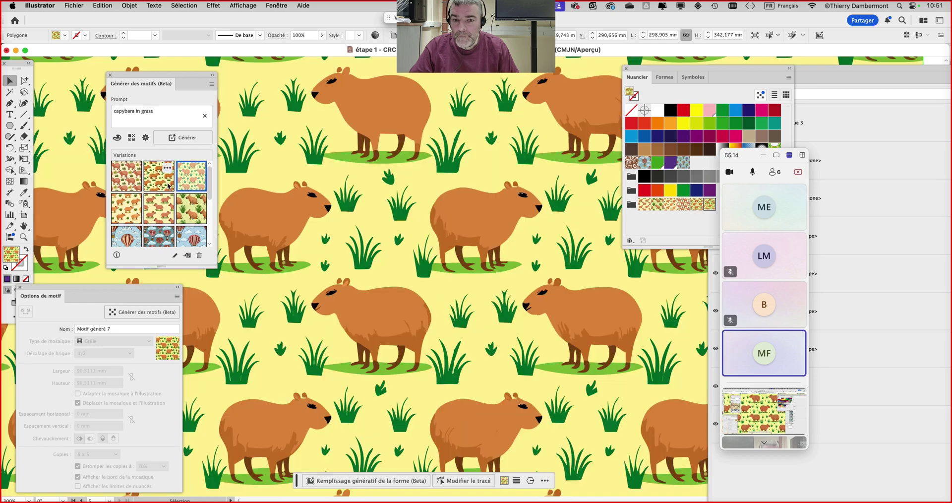
{"action": "left_click", "coordinate": [168, 186]}
{"action": "left_click", "coordinate": [188, 188]}
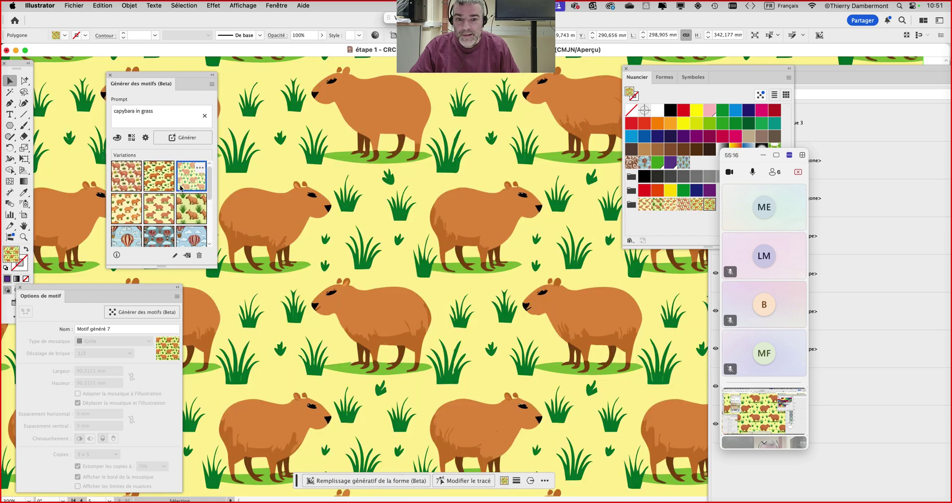
{"action": "left_click", "coordinate": [158, 186]}
{"action": "left_click", "coordinate": [128, 186]}
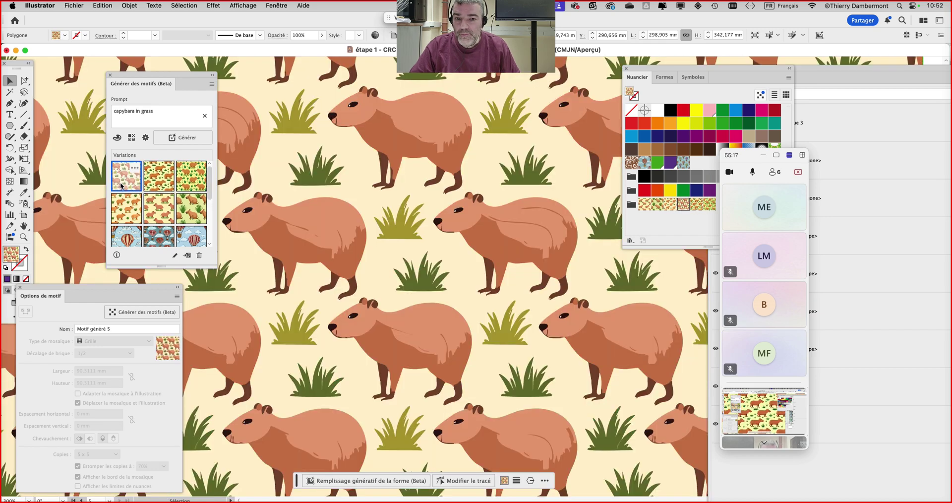
Compare the three earlier capybara variations on the hexagon with the denser ones, ending on the large capybara with tall grass.
{"action": "left_click", "coordinate": [147, 187]}
{"action": "left_click", "coordinate": [139, 214]}
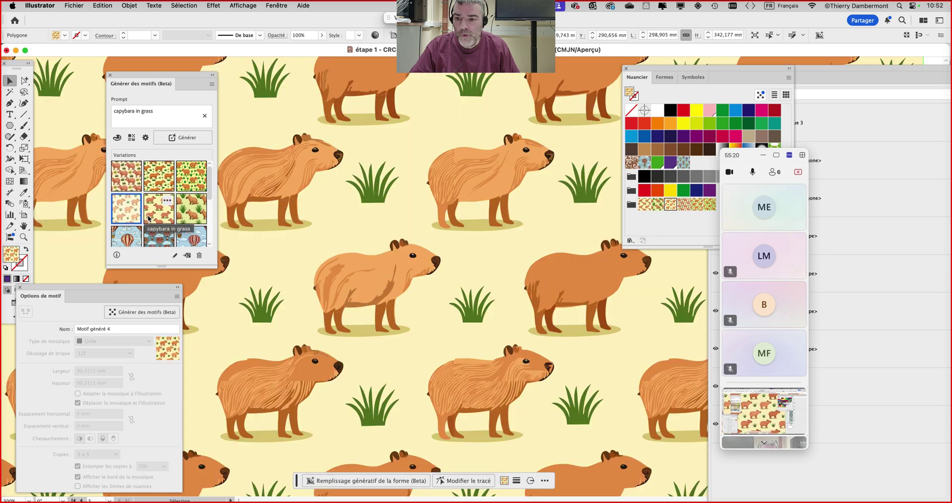
{"action": "left_click", "coordinate": [149, 218]}
{"action": "left_click", "coordinate": [192, 208]}
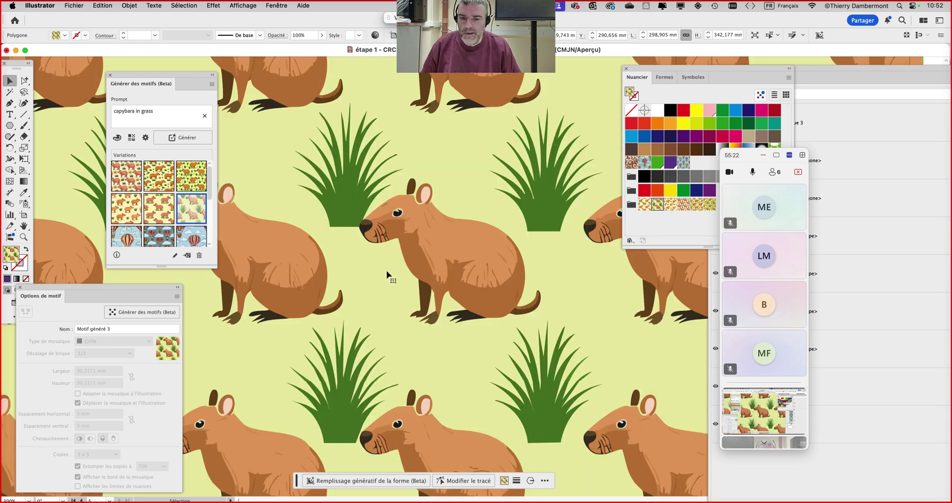
Compare the dense capybara variations across more of the hexagon and apply the third one, with the yellow background.
{"action": "scroll", "coordinate": [400, 277], "scroll_direction": "down", "scroll_amount": 3}
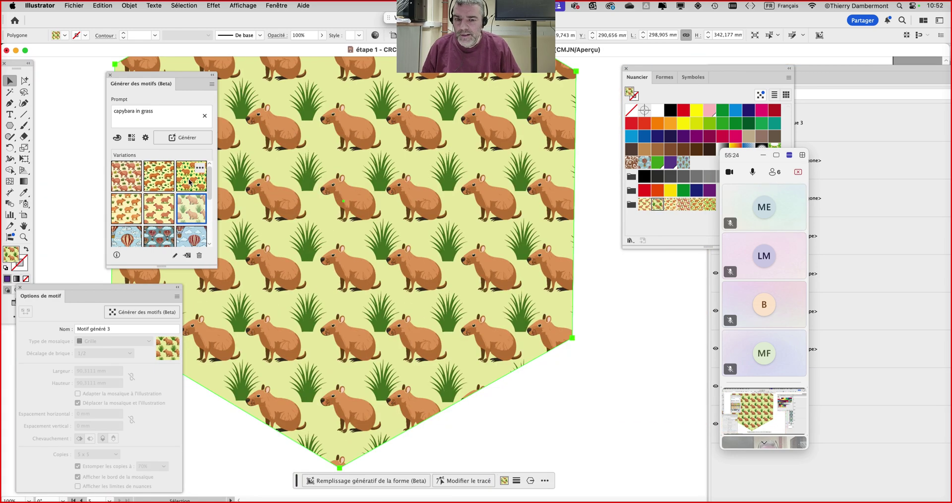
{"action": "left_click", "coordinate": [190, 182]}
{"action": "left_click", "coordinate": [172, 183]}
{"action": "left_click", "coordinate": [137, 184]}
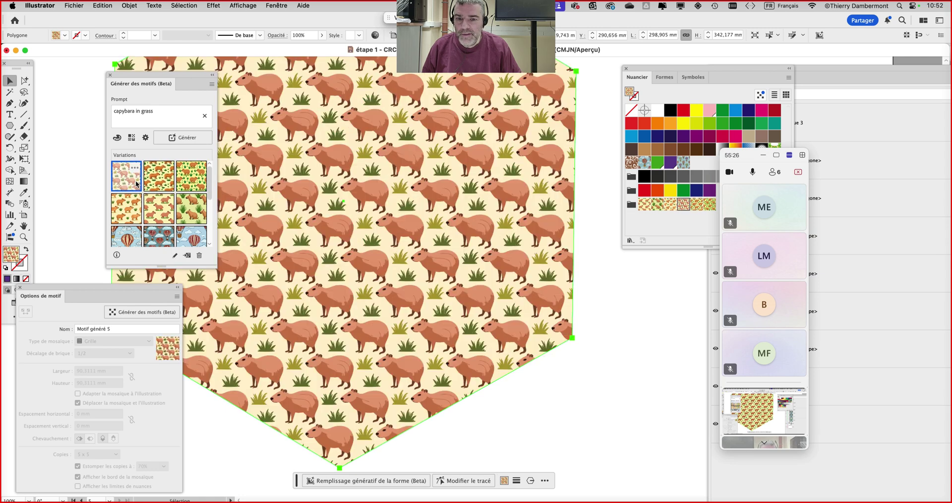
{"action": "left_click", "coordinate": [154, 183]}
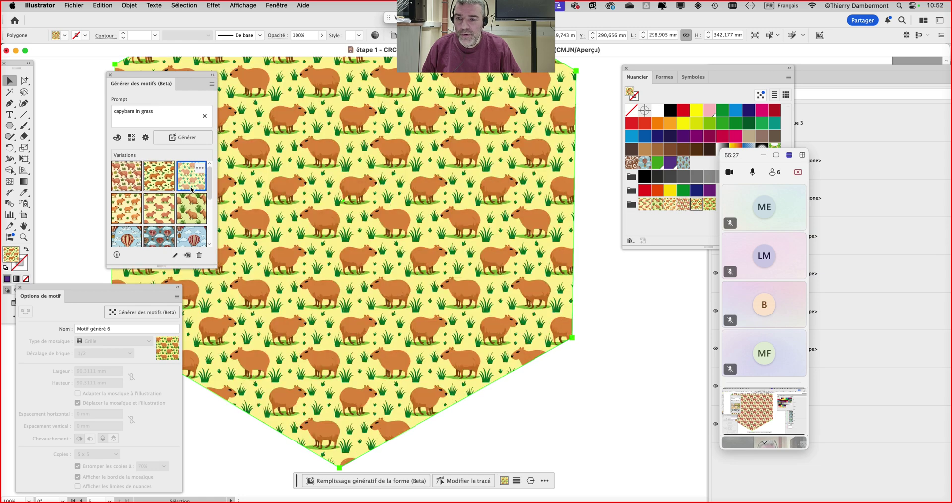
Review the generator's settings and its effect styles: Géométrique, Design plat and Esquisse.
{"action": "left_click", "coordinate": [145, 137]}
{"action": "left_click", "coordinate": [146, 138]}
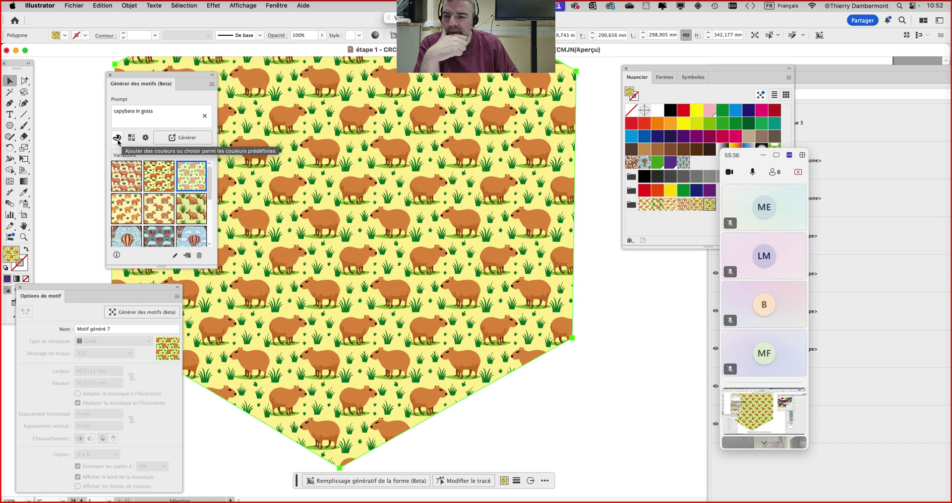
{"action": "left_click", "coordinate": [130, 141]}
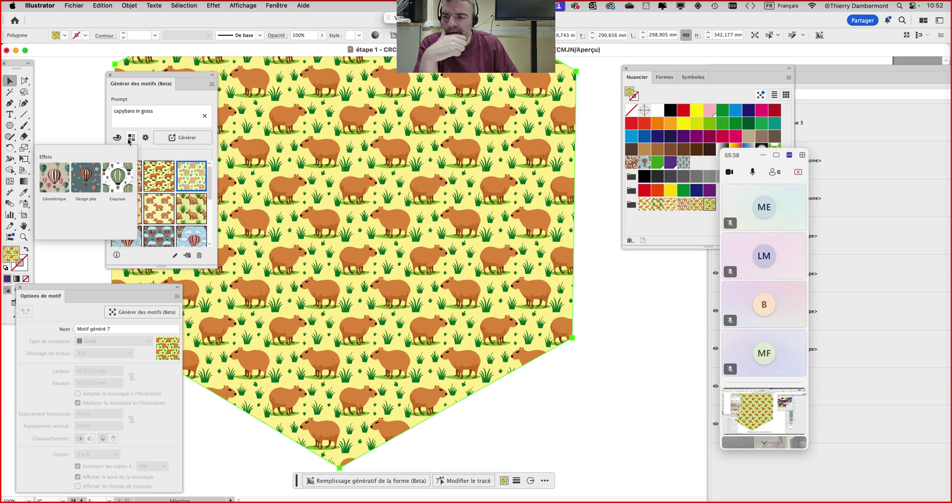
{"action": "left_click", "coordinate": [130, 139]}
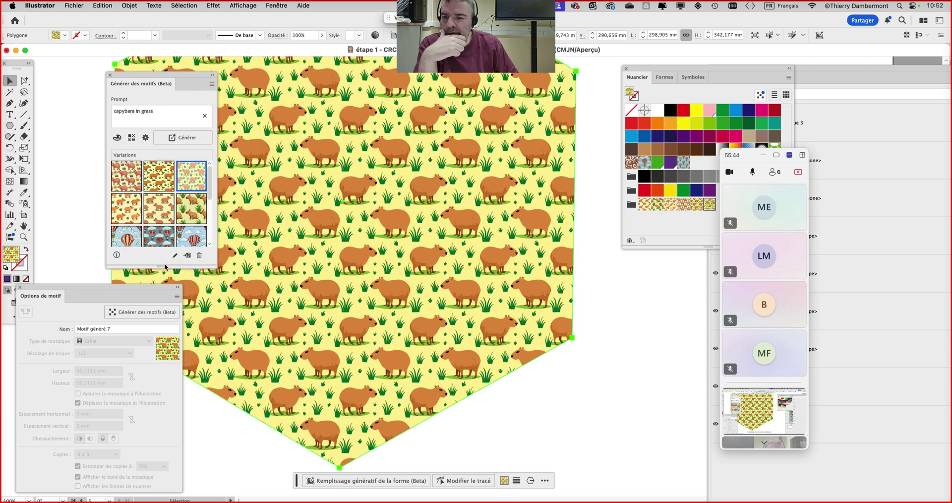
Enlarge the Générer des motifs panel to show more rows of generated variations.
{"action": "left_click_drag", "start_coordinate": [161, 267], "coordinate": [160, 350]}
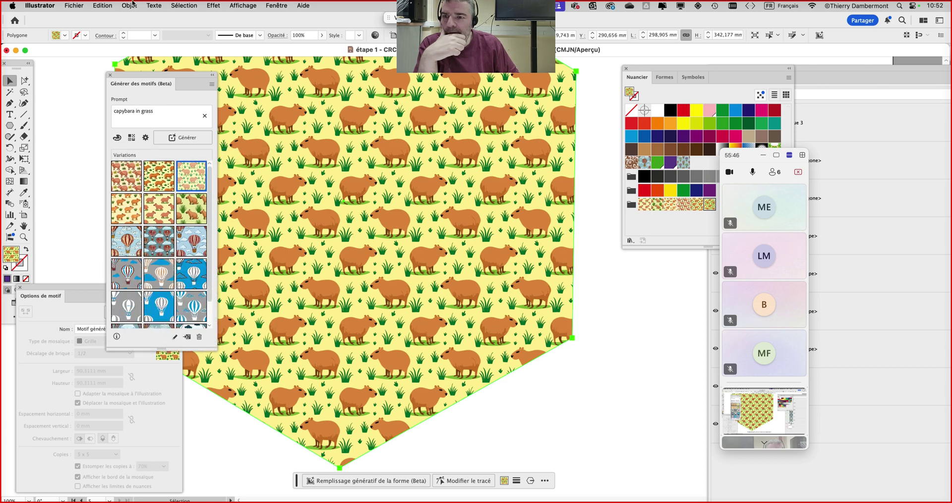
{"action": "left_click", "coordinate": [130, 6]}
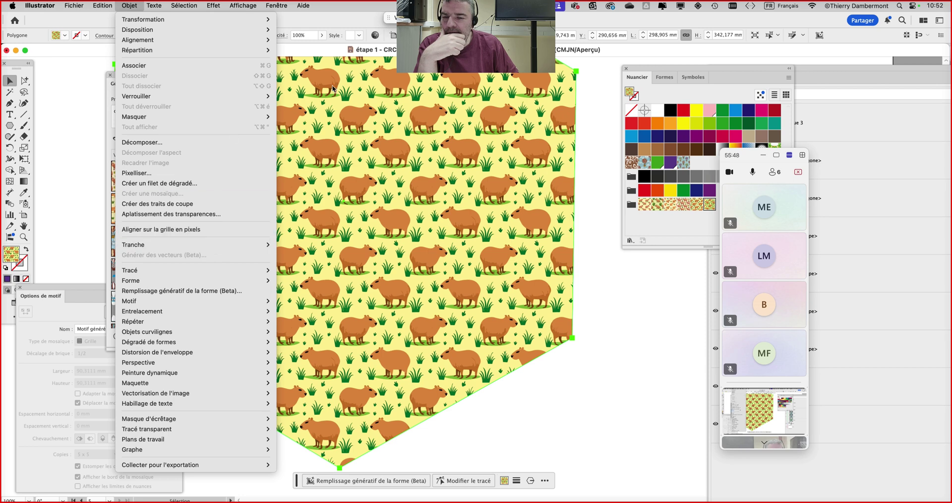
{"action": "left_click", "coordinate": [361, 76]}
Open the pattern generator's usage guidelines (Consignes d'utilisation), dismiss the region notice and skim Adobe's generative AI rules.
{"action": "left_click", "coordinate": [212, 85]}
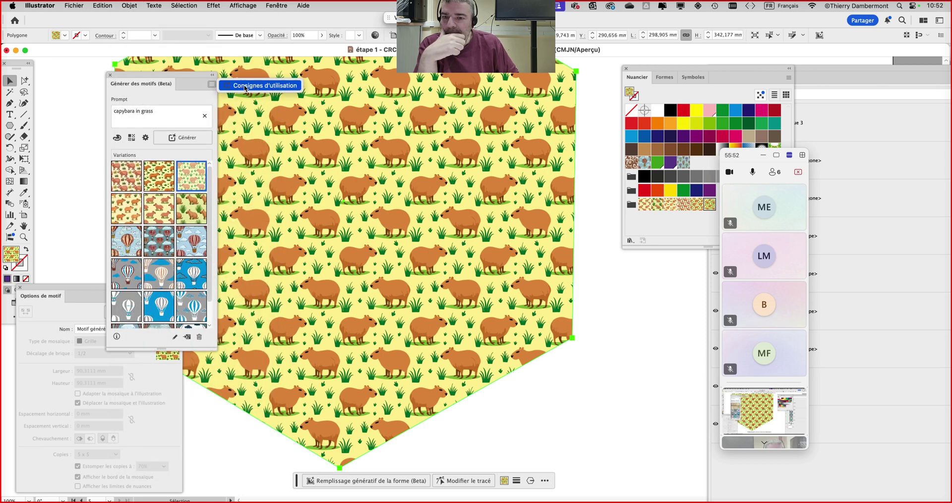
{"action": "left_click", "coordinate": [244, 89]}
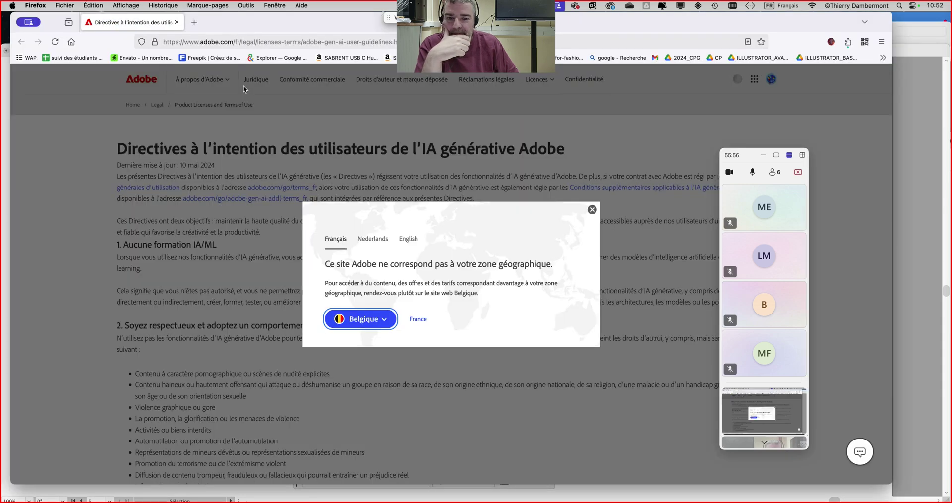
{"action": "left_click", "coordinate": [593, 210]}
{"action": "scroll", "coordinate": [521, 279], "scroll_direction": "down", "scroll_amount": 10}
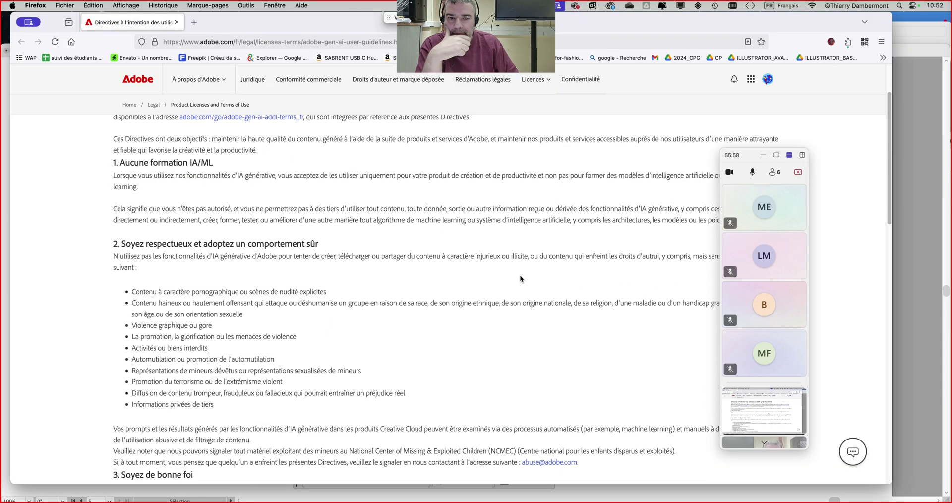
{"action": "scroll", "coordinate": [520, 278], "scroll_direction": "down", "scroll_amount": 8}
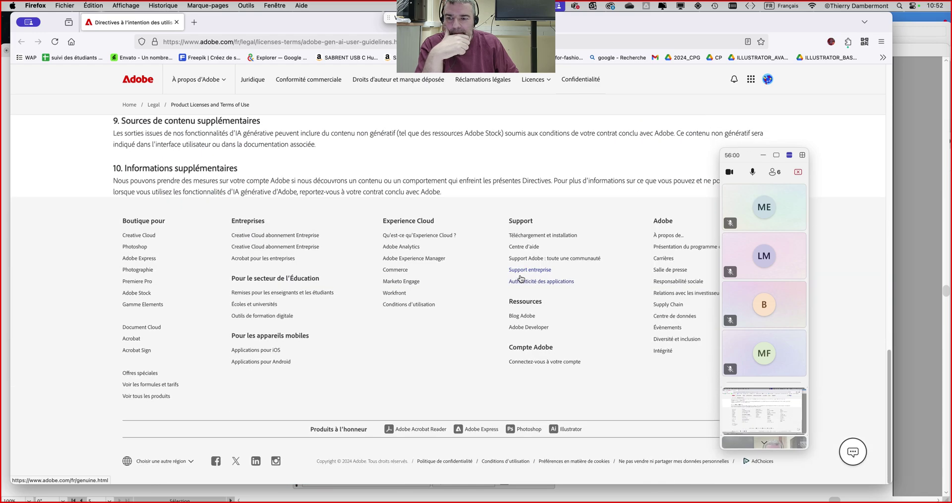
{"action": "scroll", "coordinate": [520, 279], "scroll_direction": "up", "scroll_amount": 15}
{"action": "scroll", "coordinate": [520, 278], "scroll_direction": "up", "scroll_amount": 3}
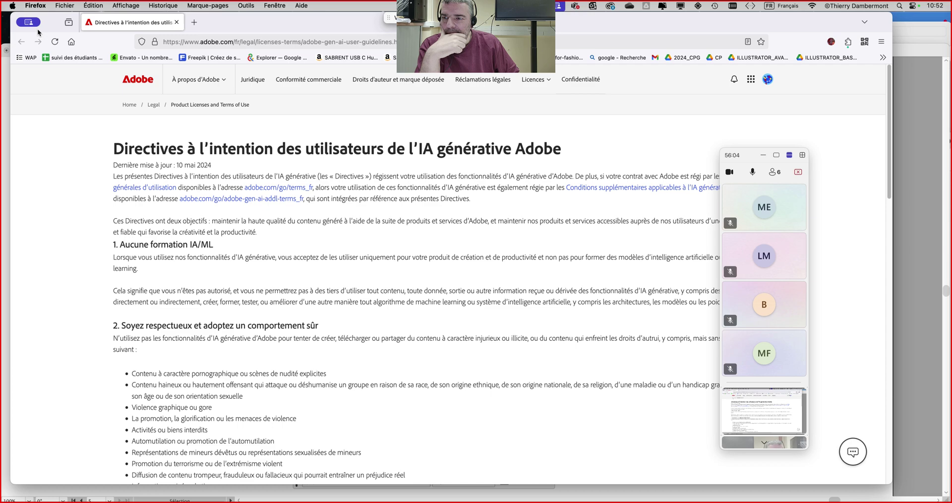
Move the browser window aside, switch back to Illustrator and shift the Générer des motifs panel away from the hexagon.
{"action": "left_click_drag", "start_coordinate": [46, 28], "coordinate": [634, 271]}
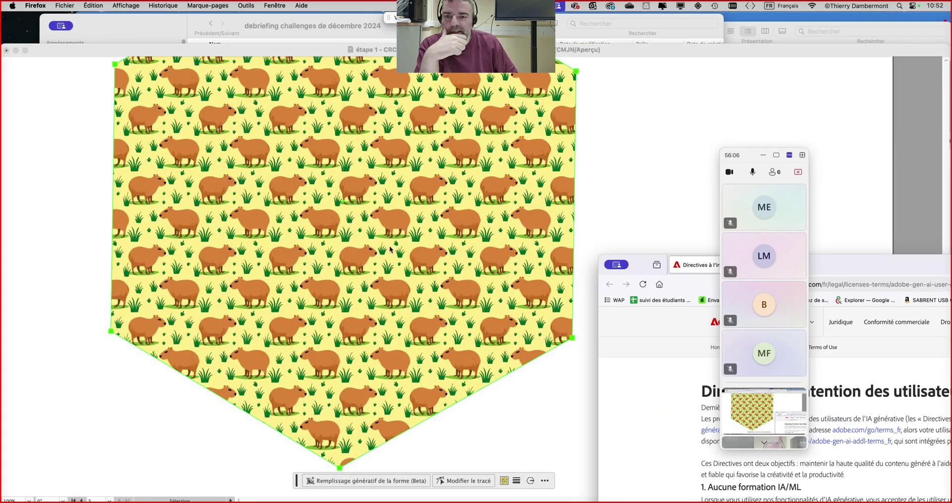
{"action": "left_click", "coordinate": [245, 239]}
{"action": "left_click_drag", "start_coordinate": [202, 84], "coordinate": [148, 76]}
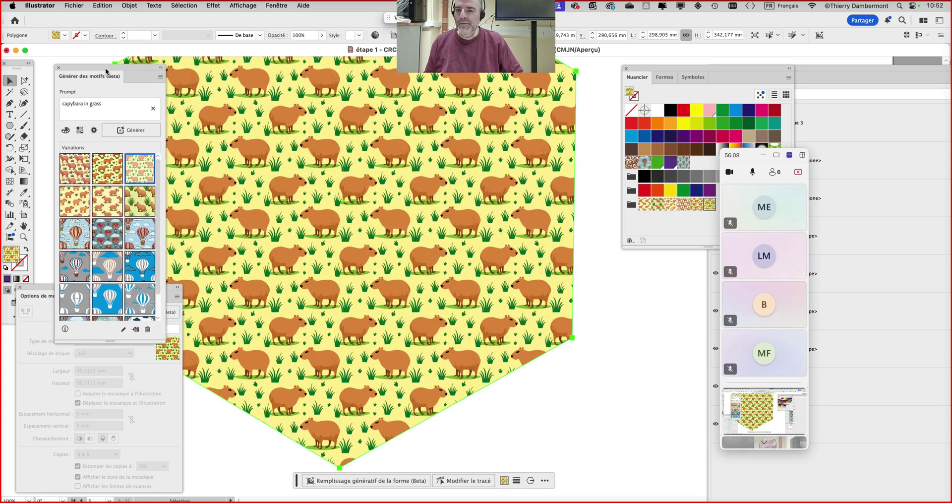
{"action": "scroll", "coordinate": [319, 195], "scroll_direction": "down", "scroll_amount": 3}
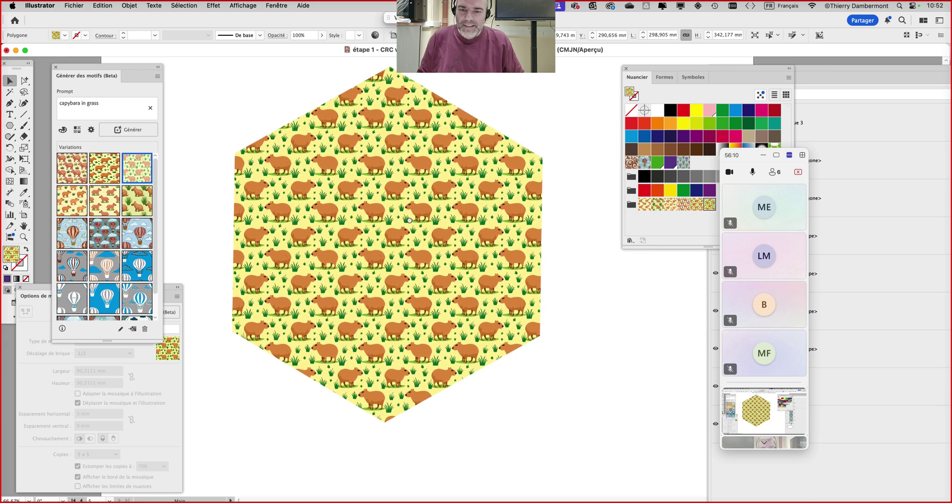